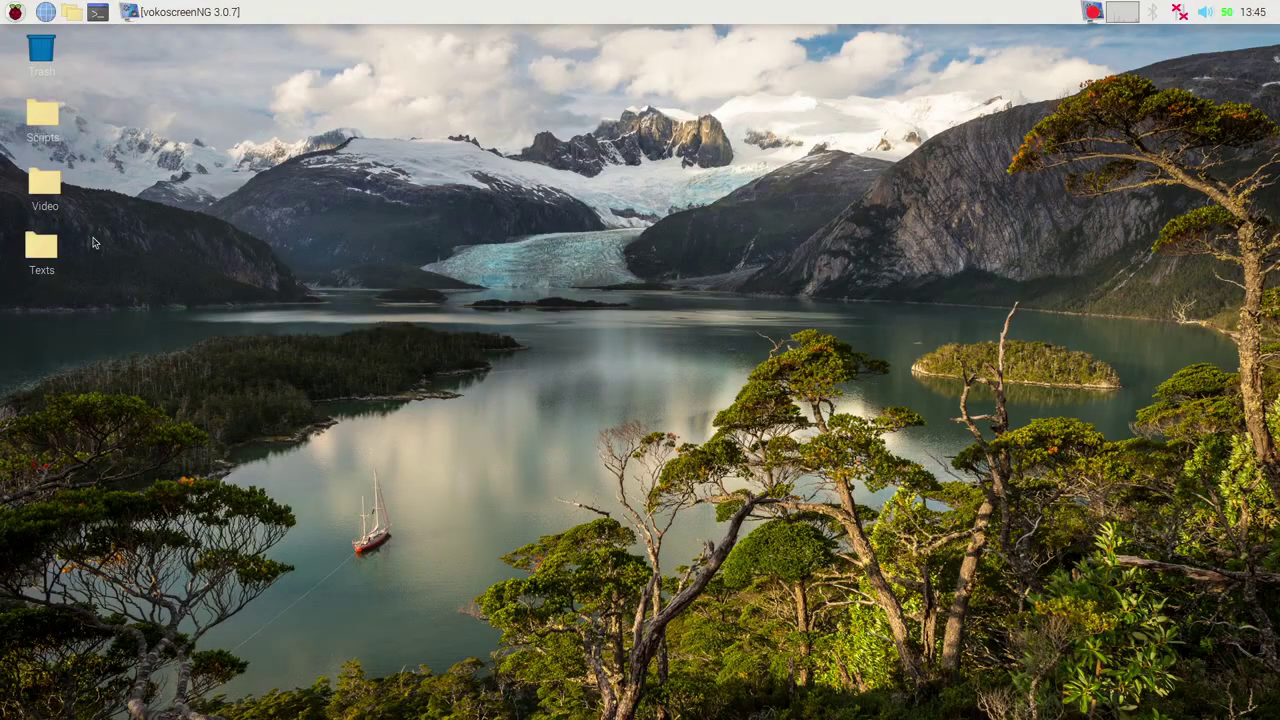
Step: Launch LibreOffice Writer and the MonoDevelop programming environment
click(15, 12)
mouse_move(60, 64)
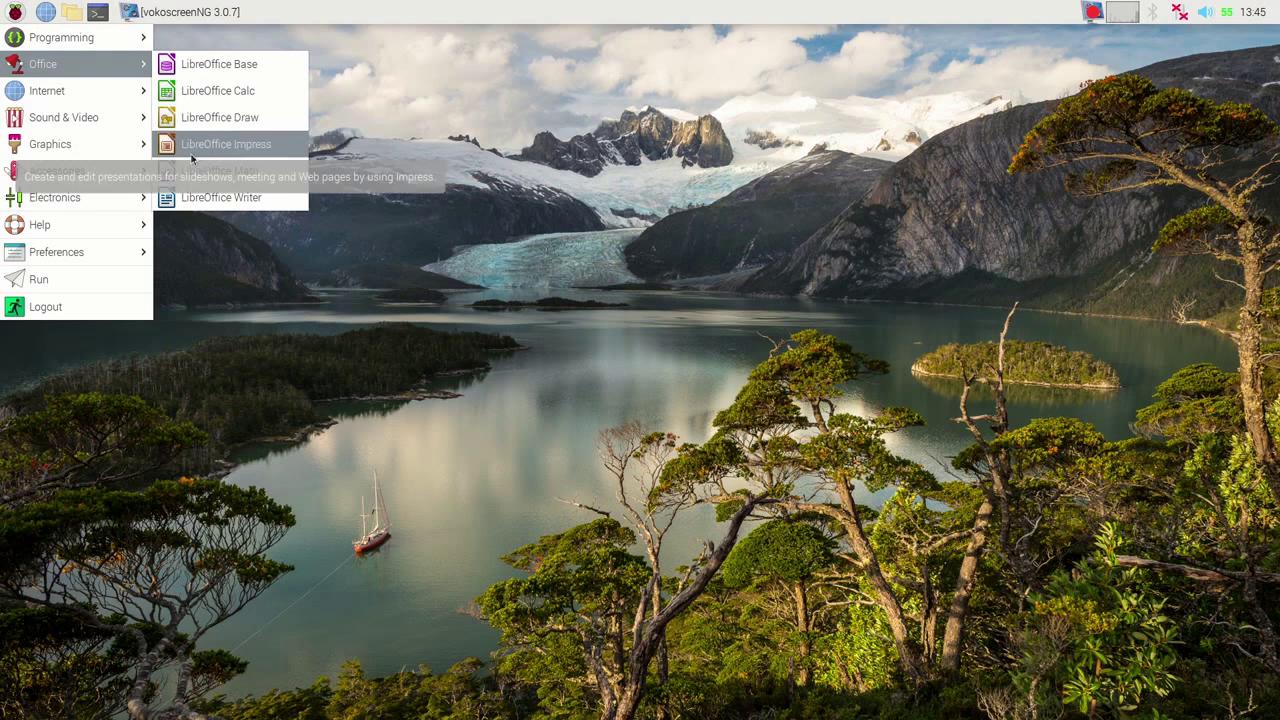
click(192, 206)
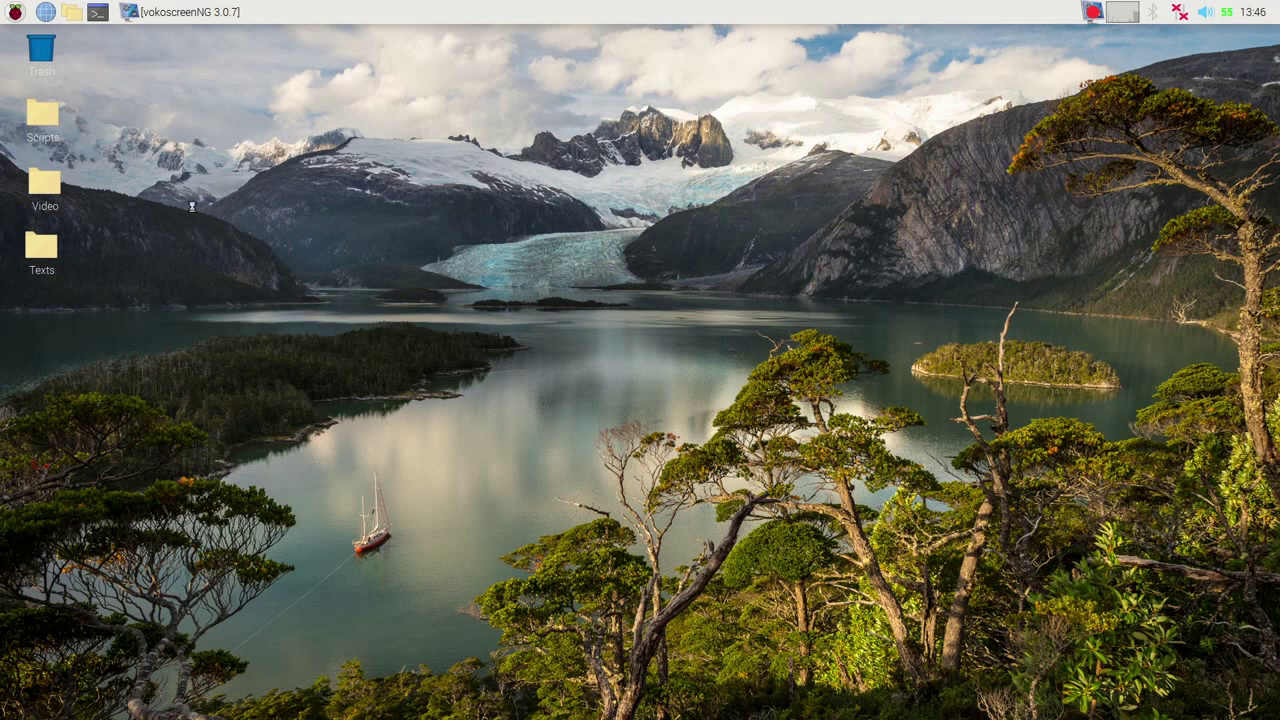
click(15, 12)
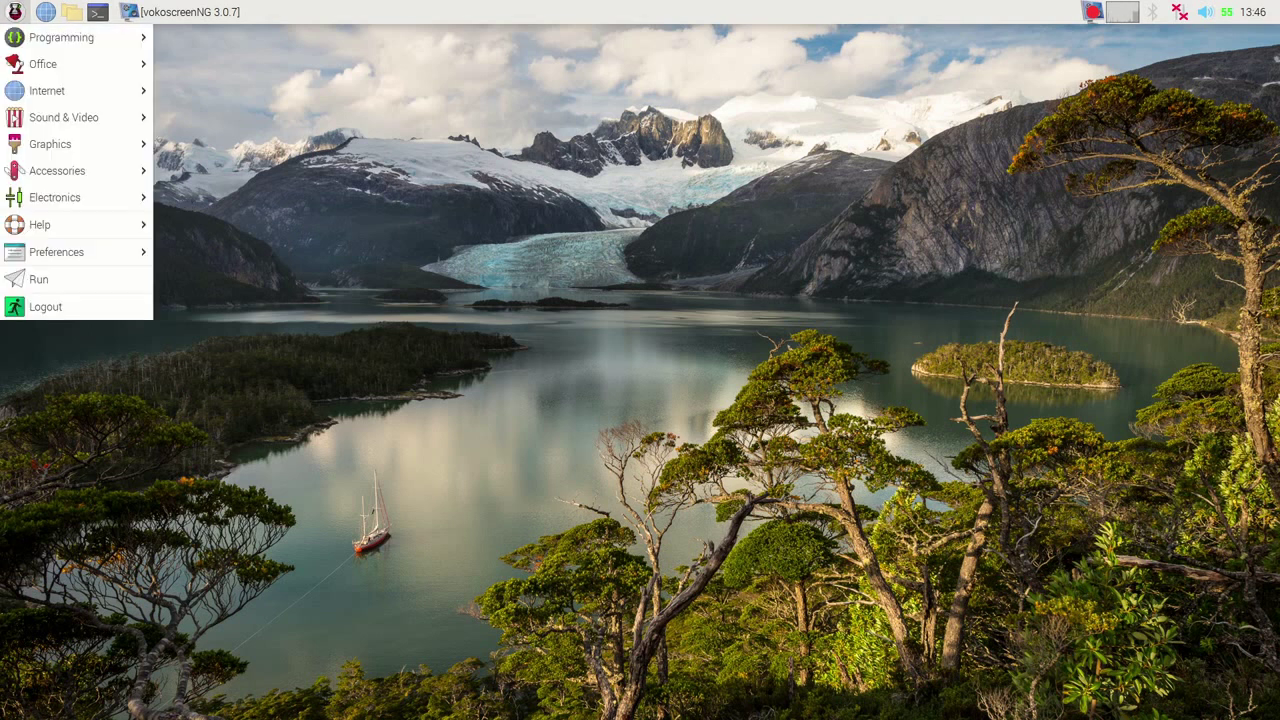
mouse_move(120, 38)
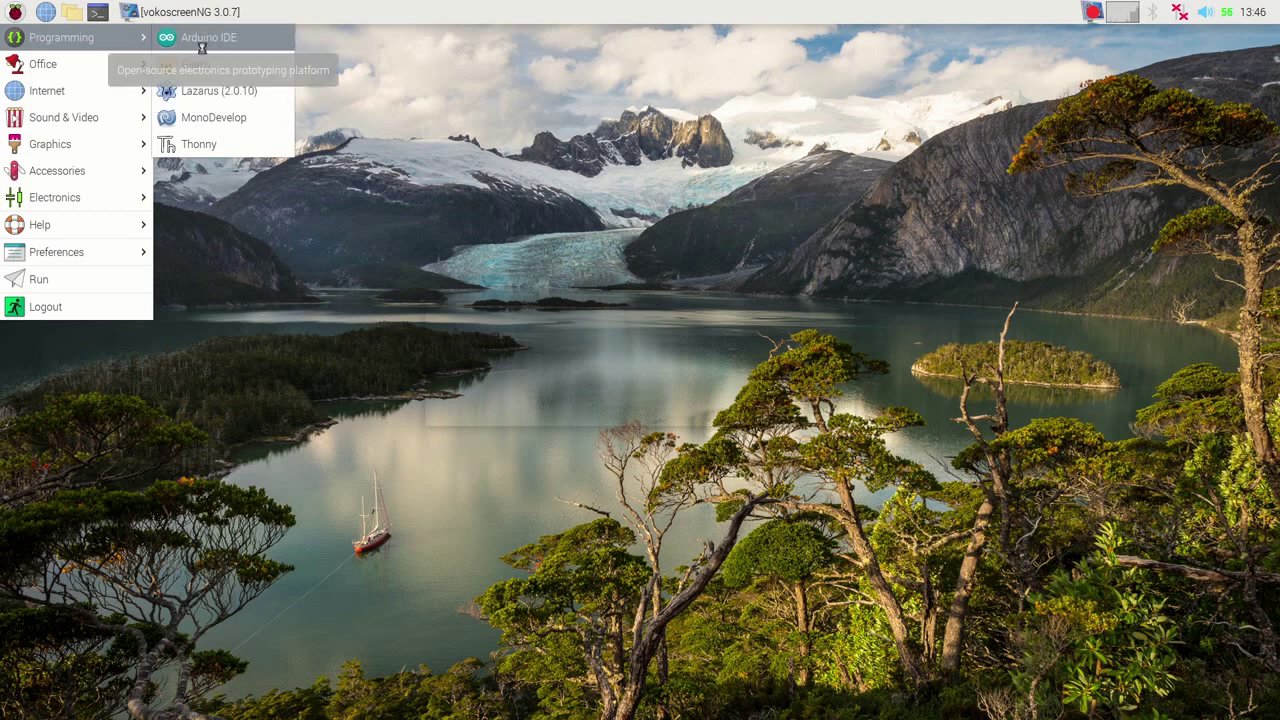
click(205, 117)
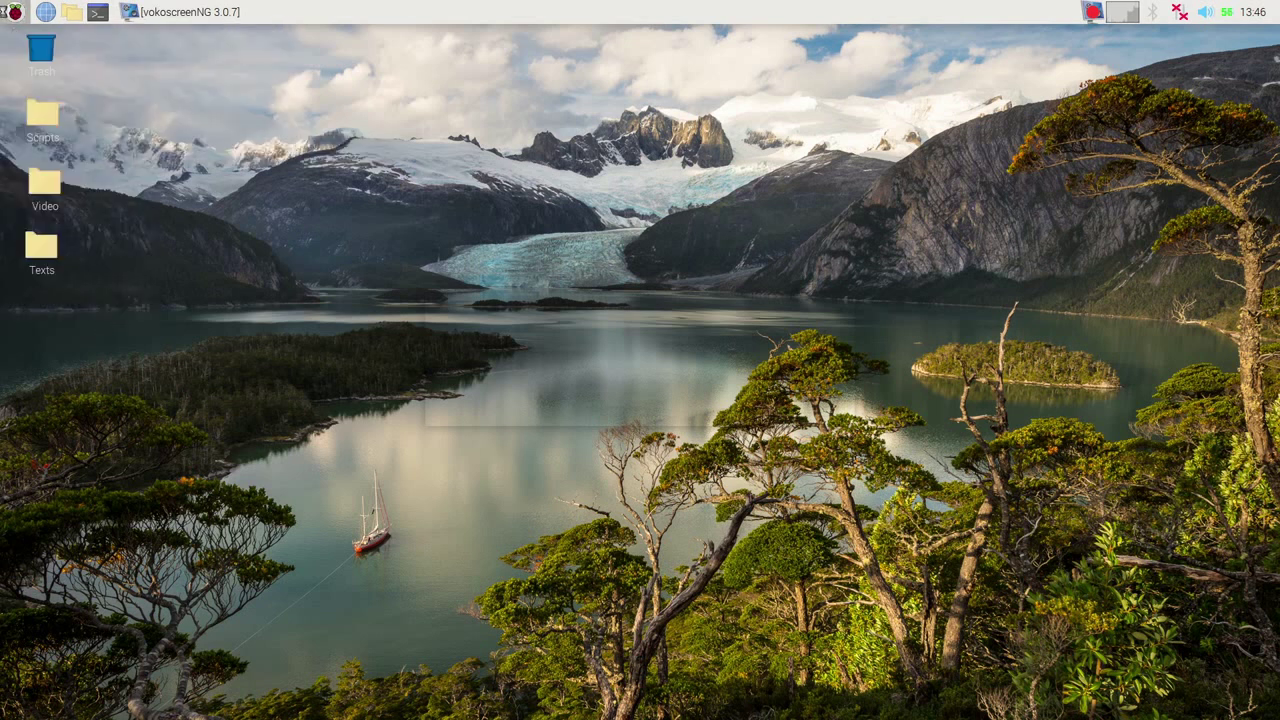
click(7, 12)
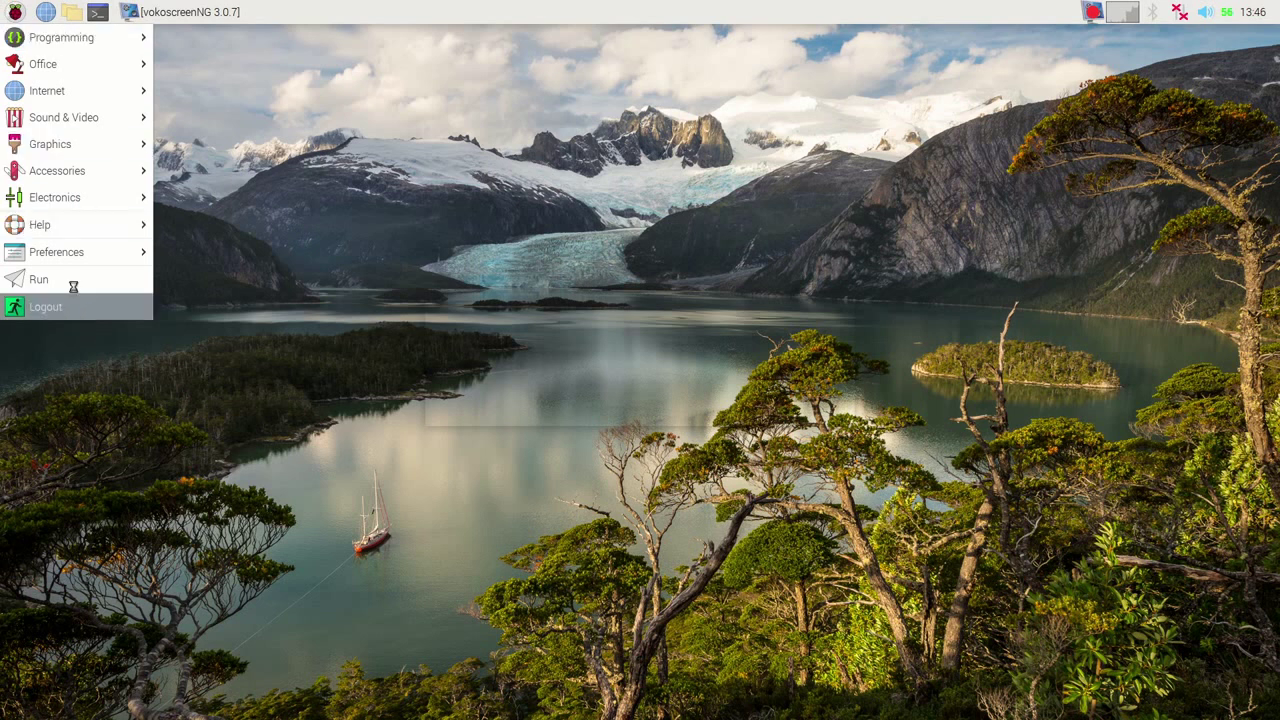
mouse_move(65, 257)
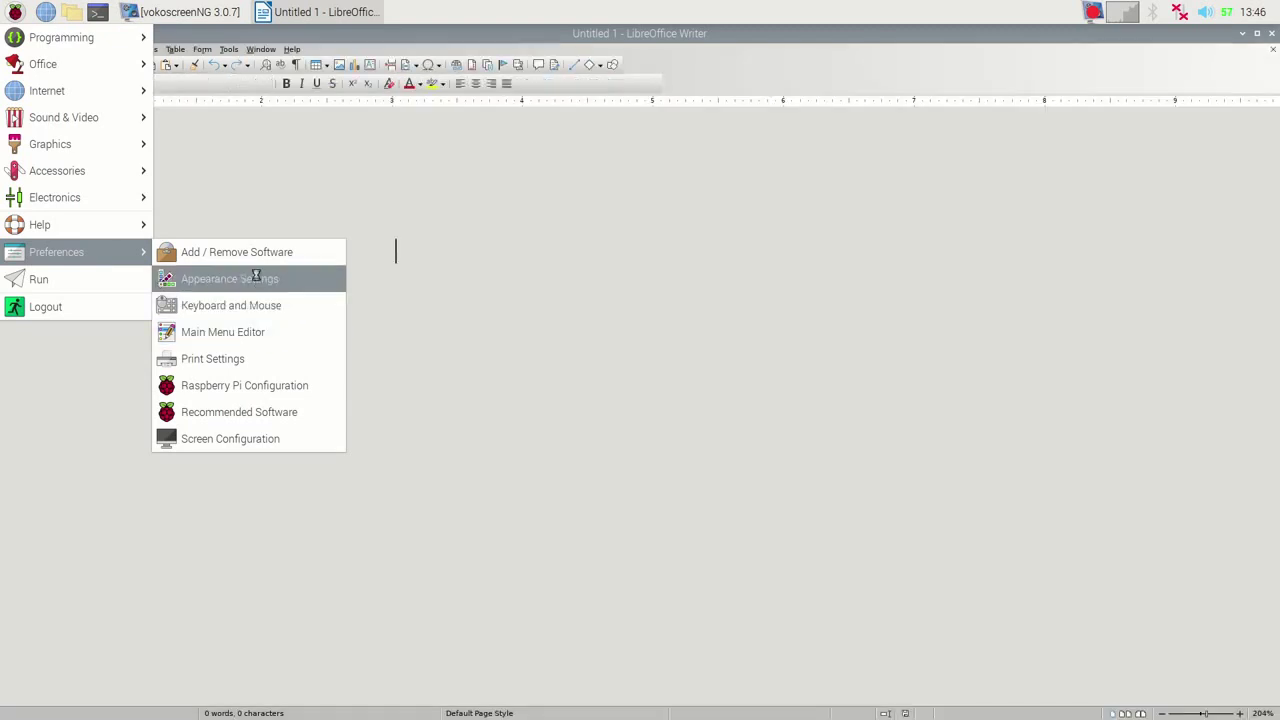
mouse_move(61, 166)
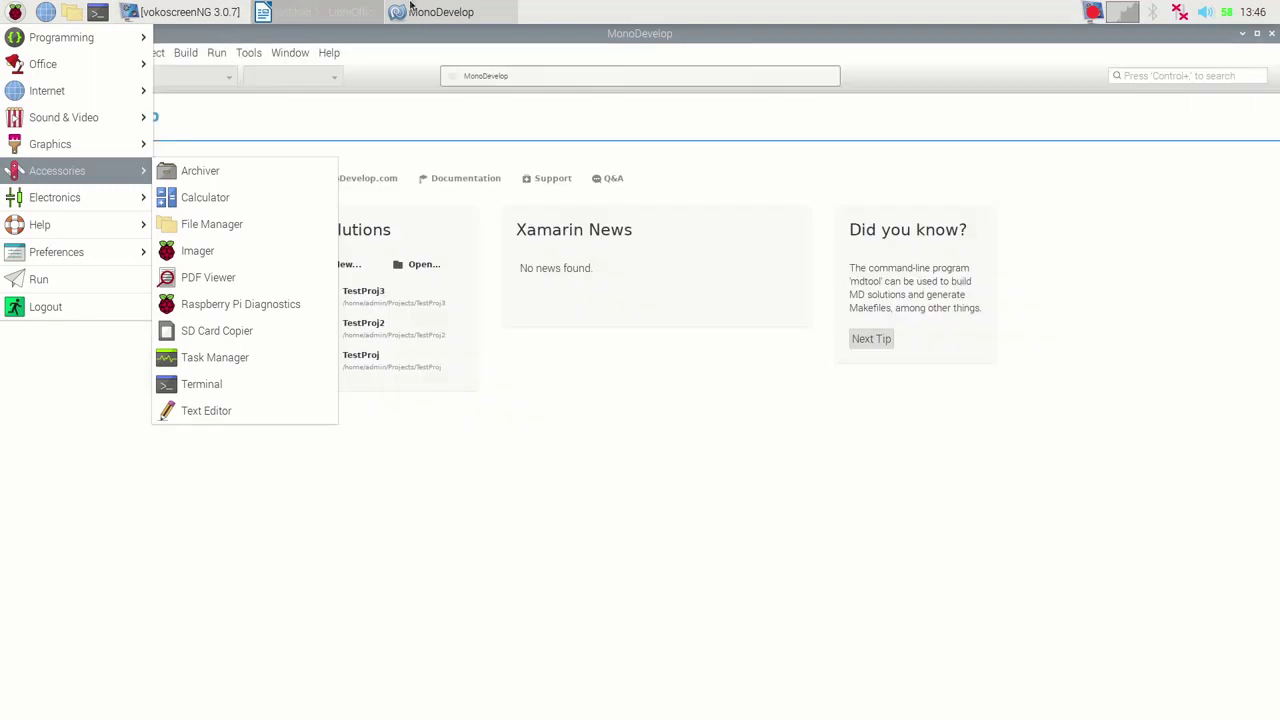
Step: Switch to LibreOffice Writer and open the recent document "Can Raspberry Pi 4 replace a desktop PC.docx"
click(315, 14)
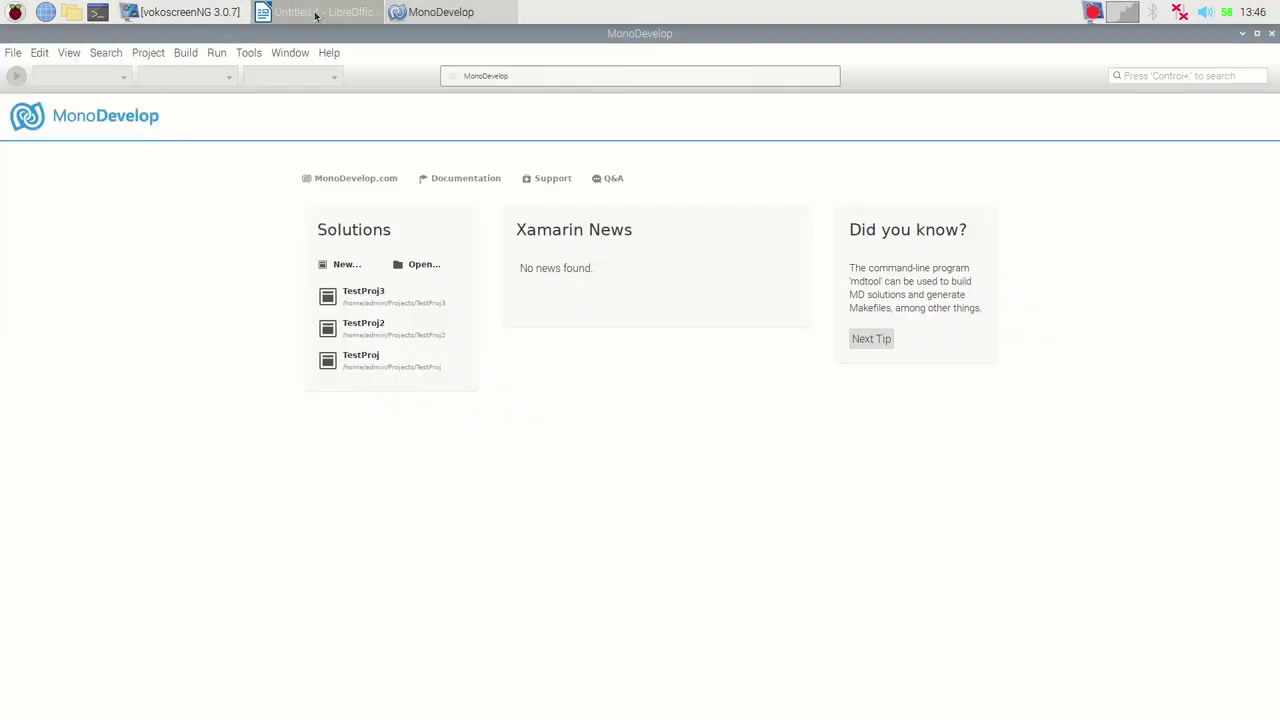
click(314, 12)
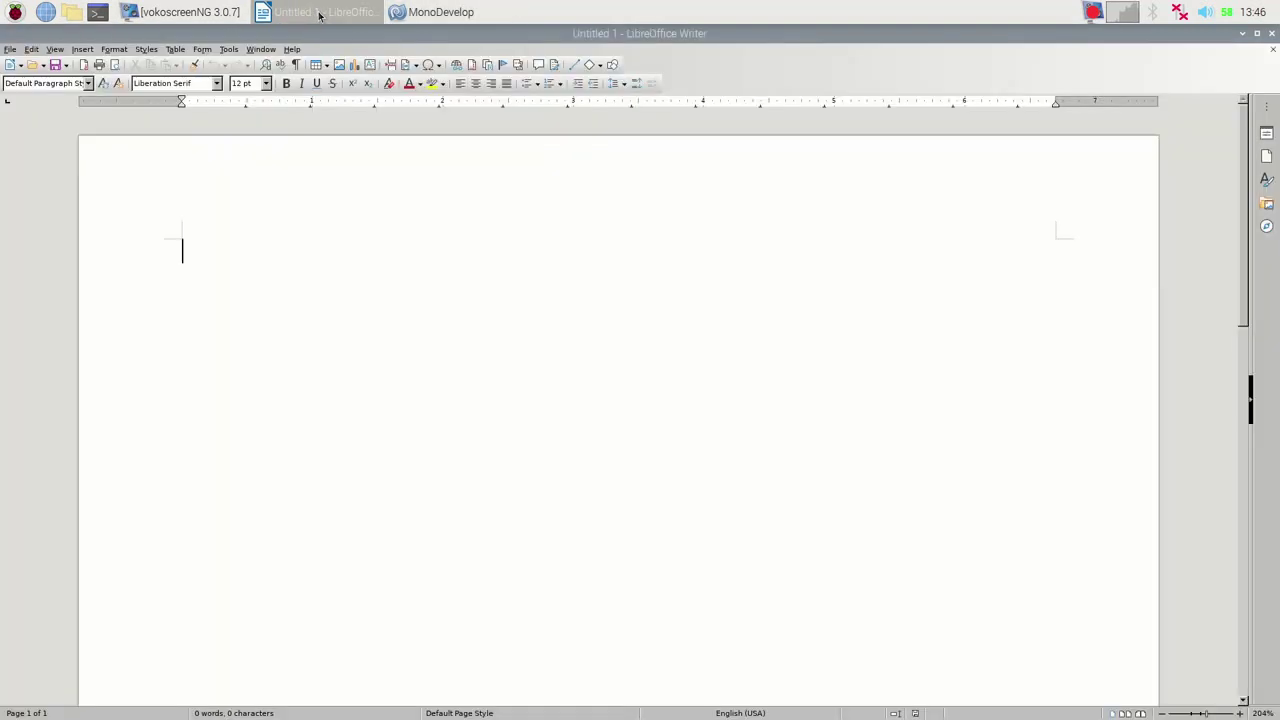
click(9, 49)
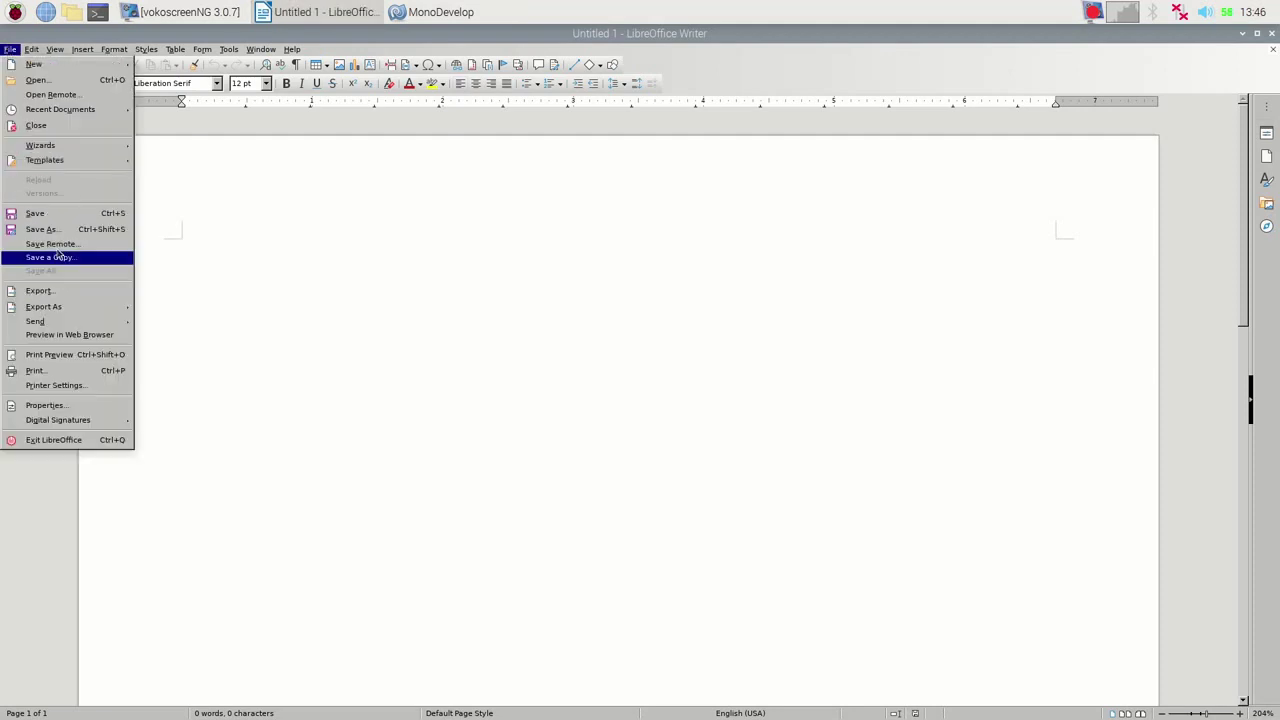
mouse_move(80, 109)
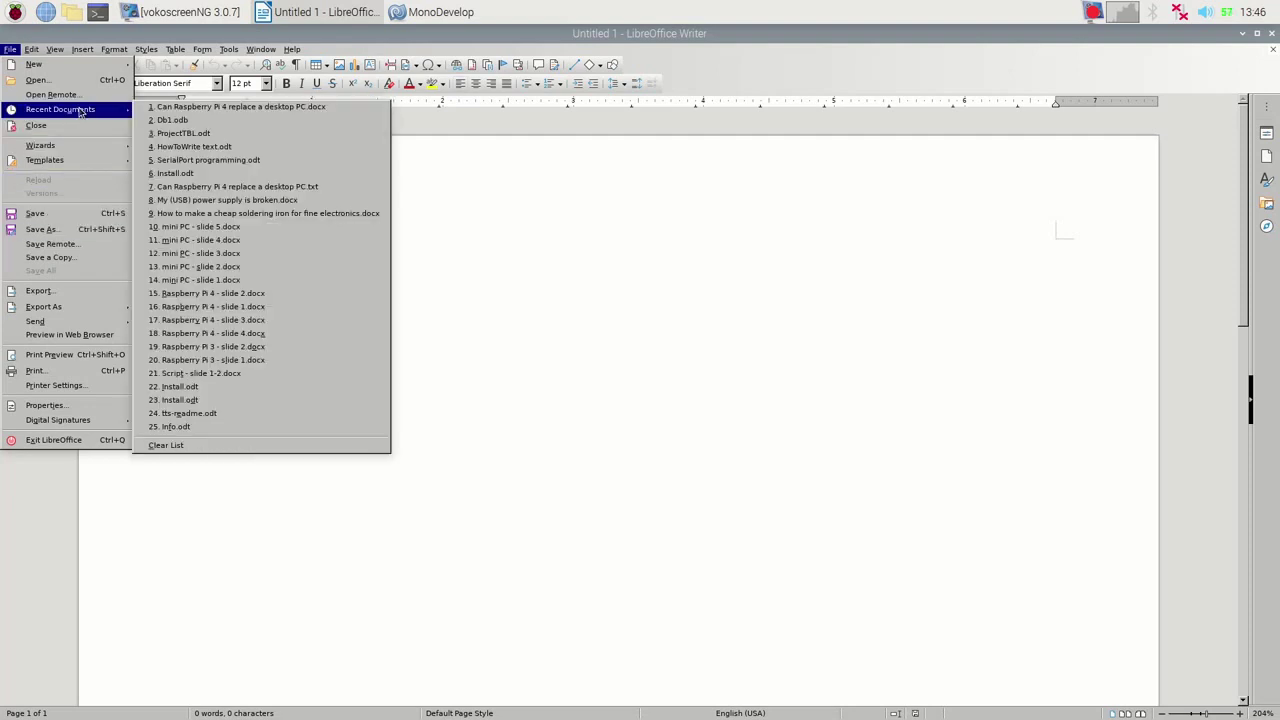
click(222, 107)
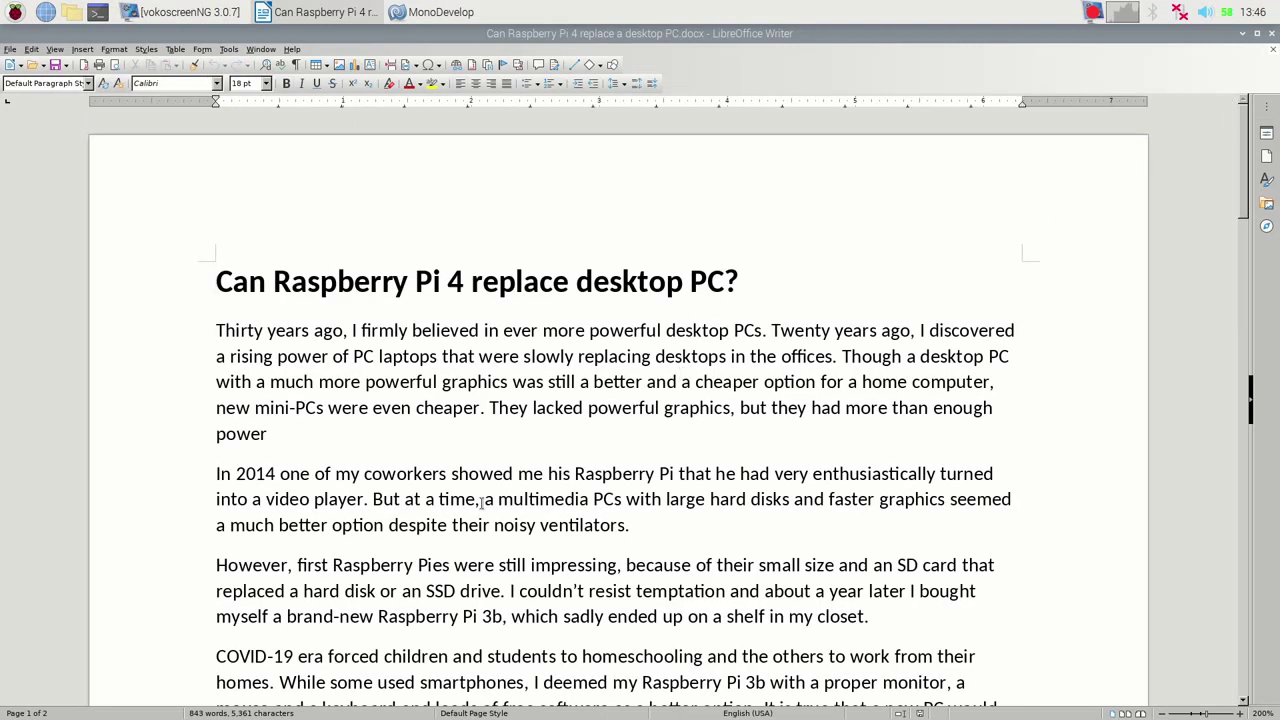
Step: Add one empty paragraph after the text ending in "Scratch 3 and Mathematica." in the Raspberry Pi operating systems section
scroll(481, 504, down, 6)
scroll(481, 498, down, 6)
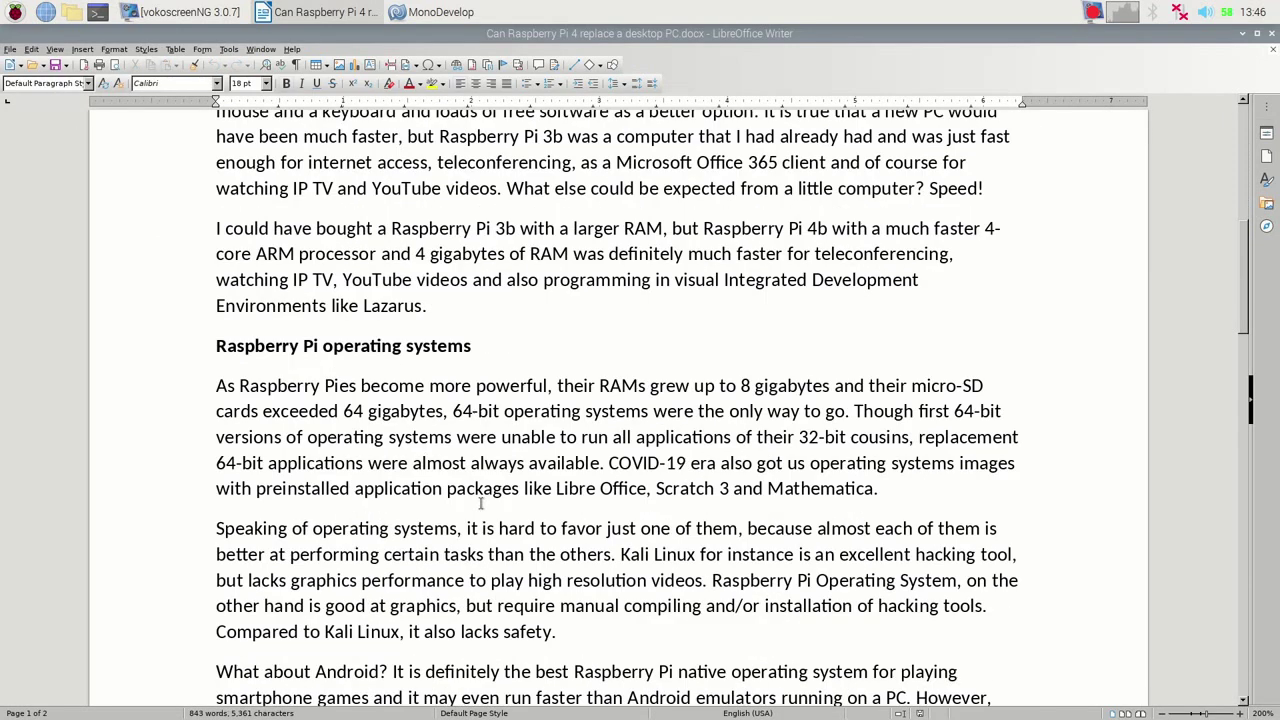
scroll(434, 411, down, 1)
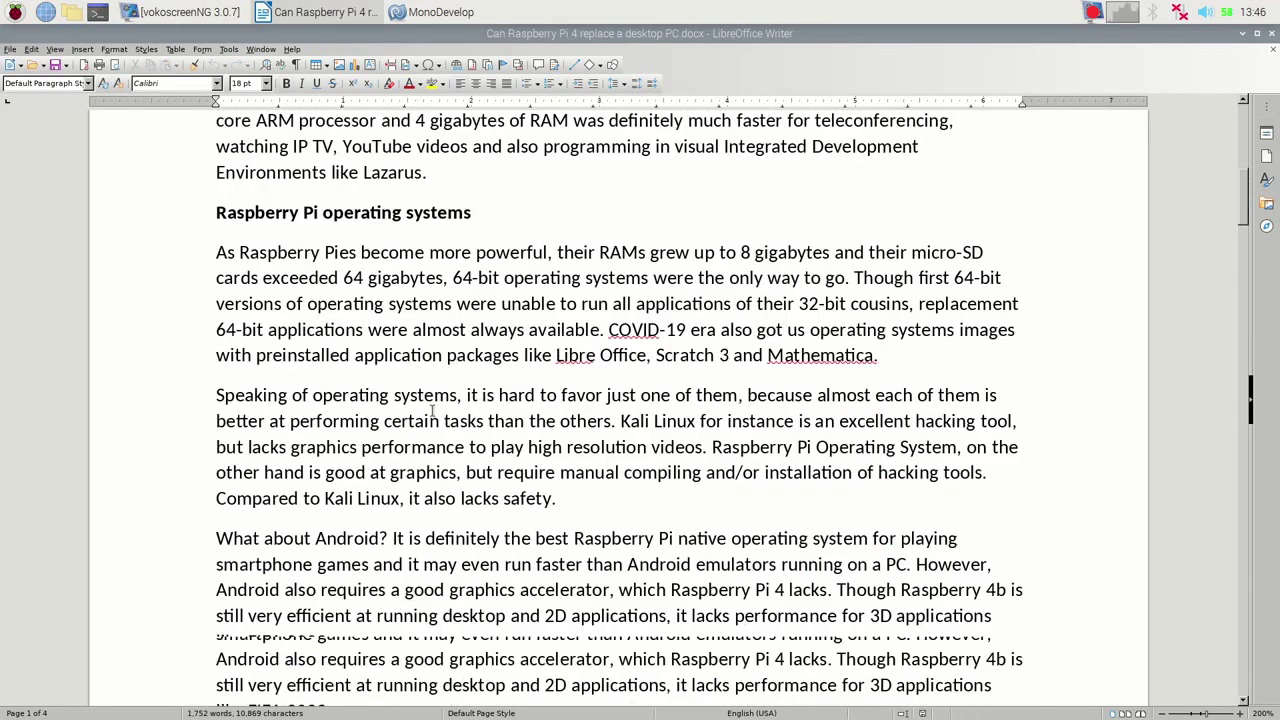
click(882, 352)
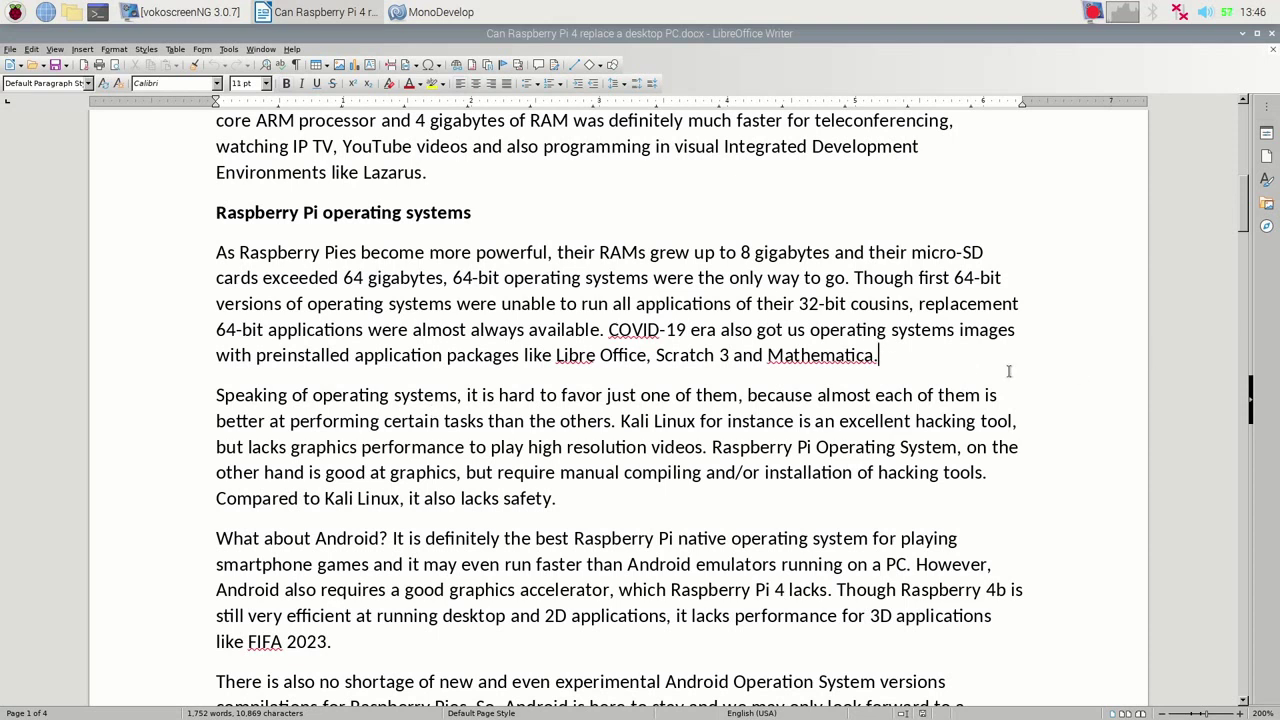
key(Return)
key(Return)
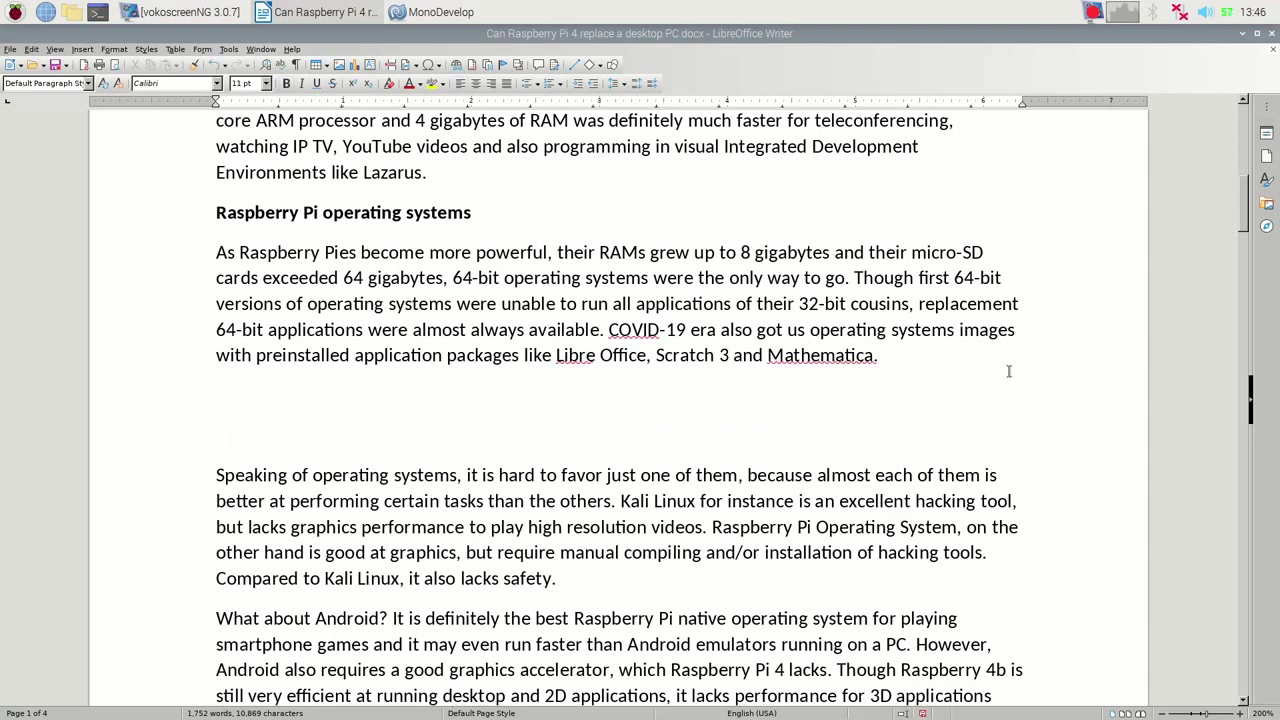
key(BackSpace)
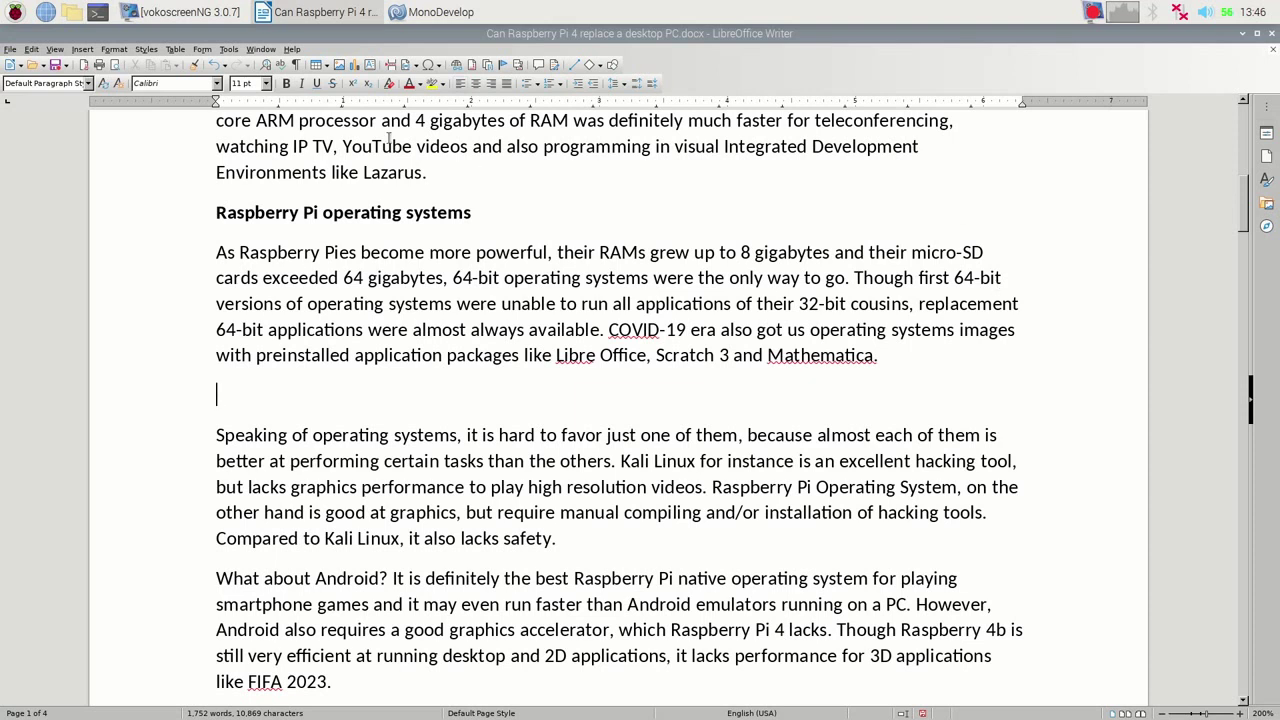
Step: Insert the image front.jpg from the My Documents folder at the empty paragraph
click(347, 67)
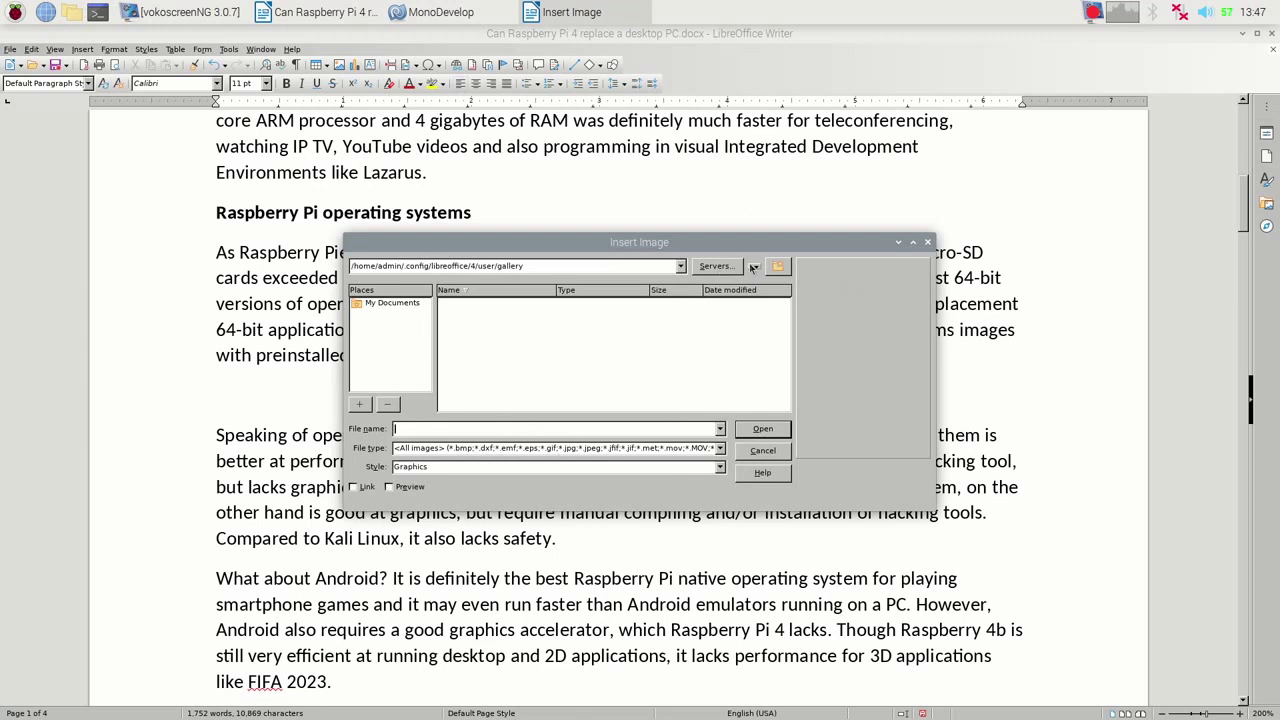
click(408, 306)
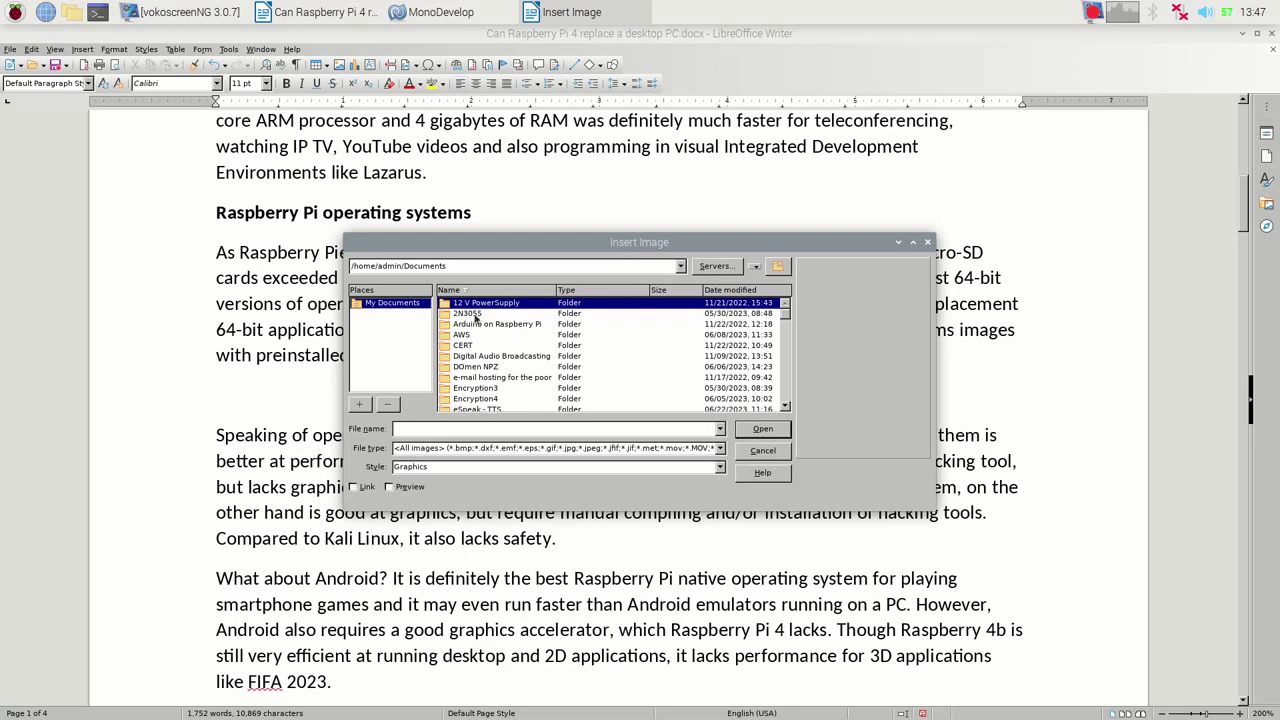
scroll(556, 358, down, 1)
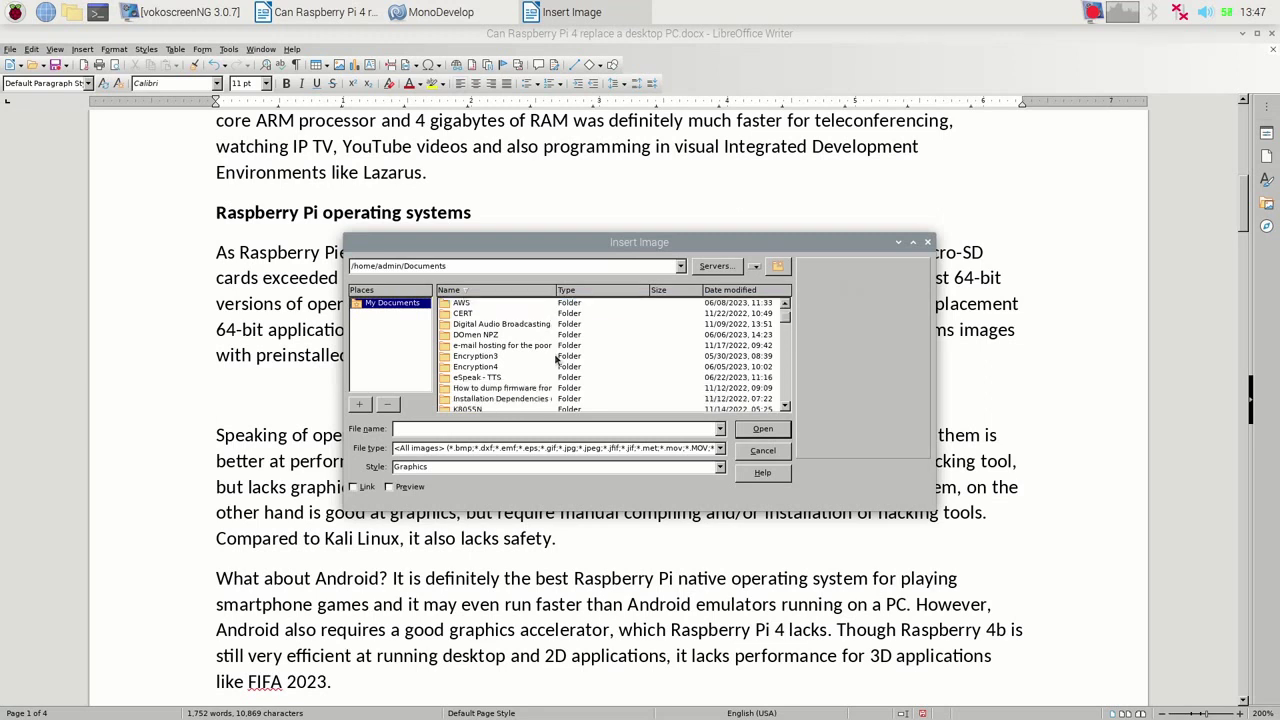
scroll(556, 358, down, 8)
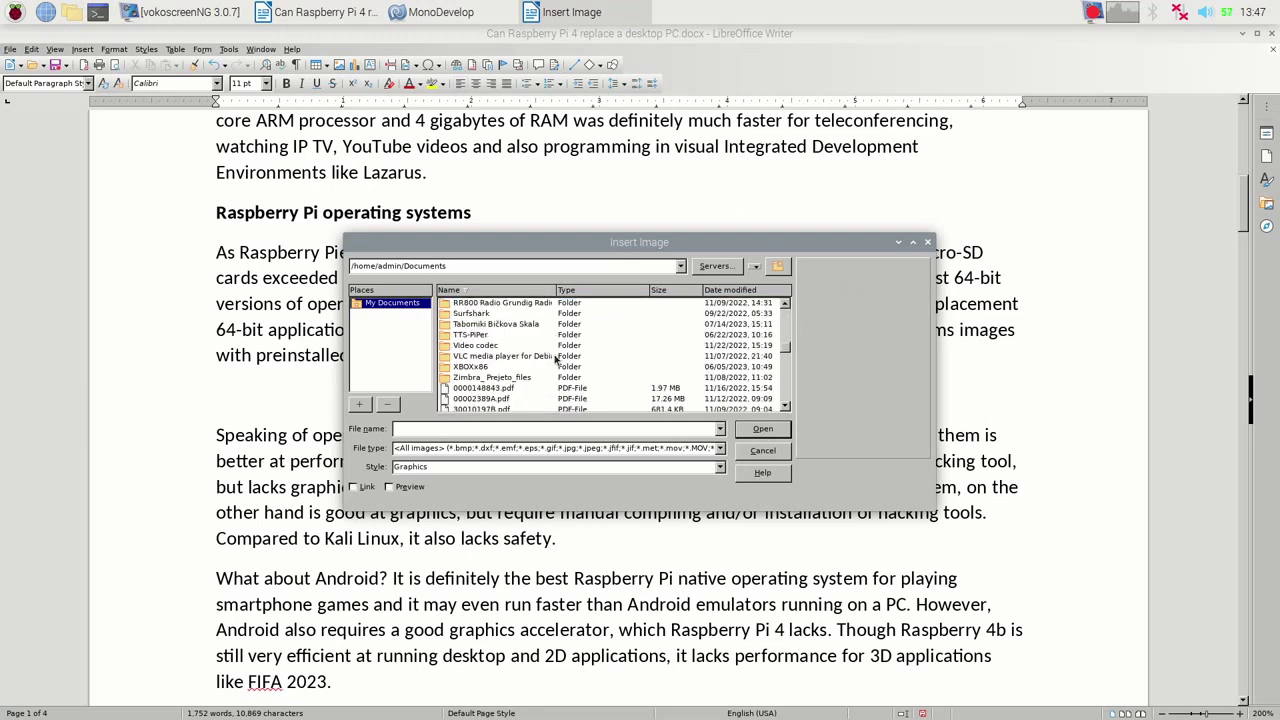
scroll(556, 358, down, 1)
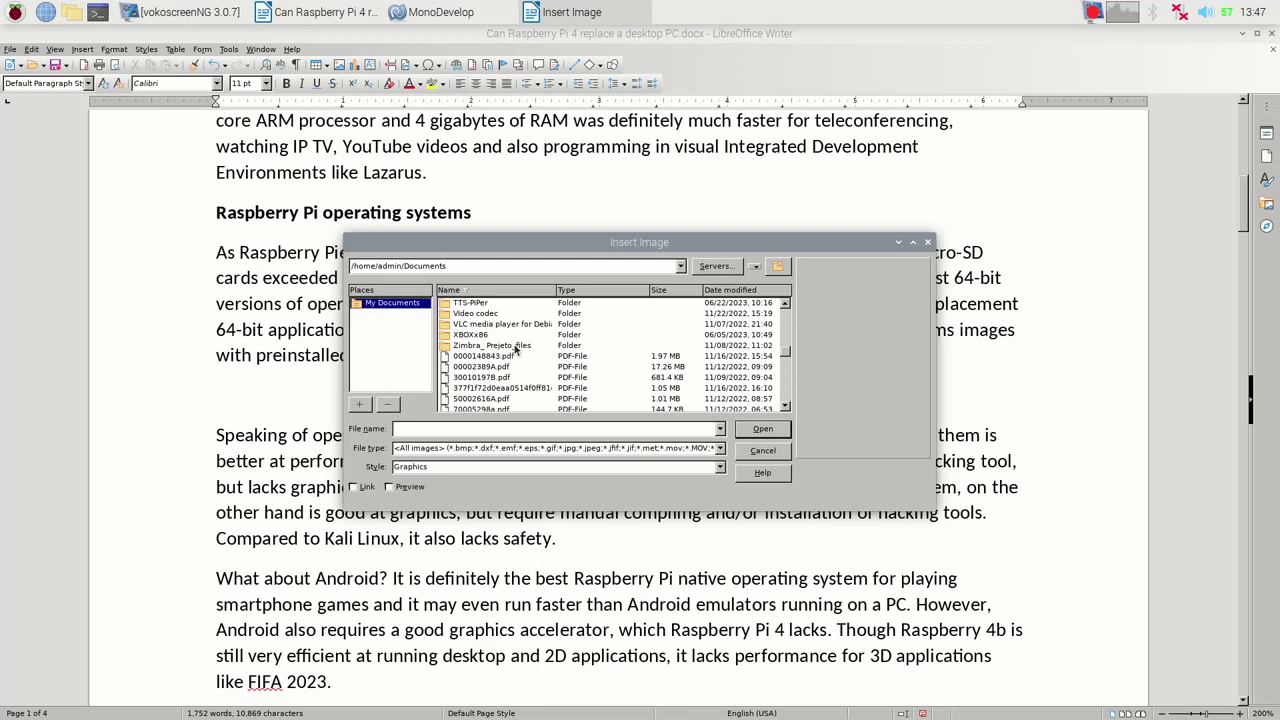
scroll(516, 348, down, 1)
scroll(548, 368, down, 2)
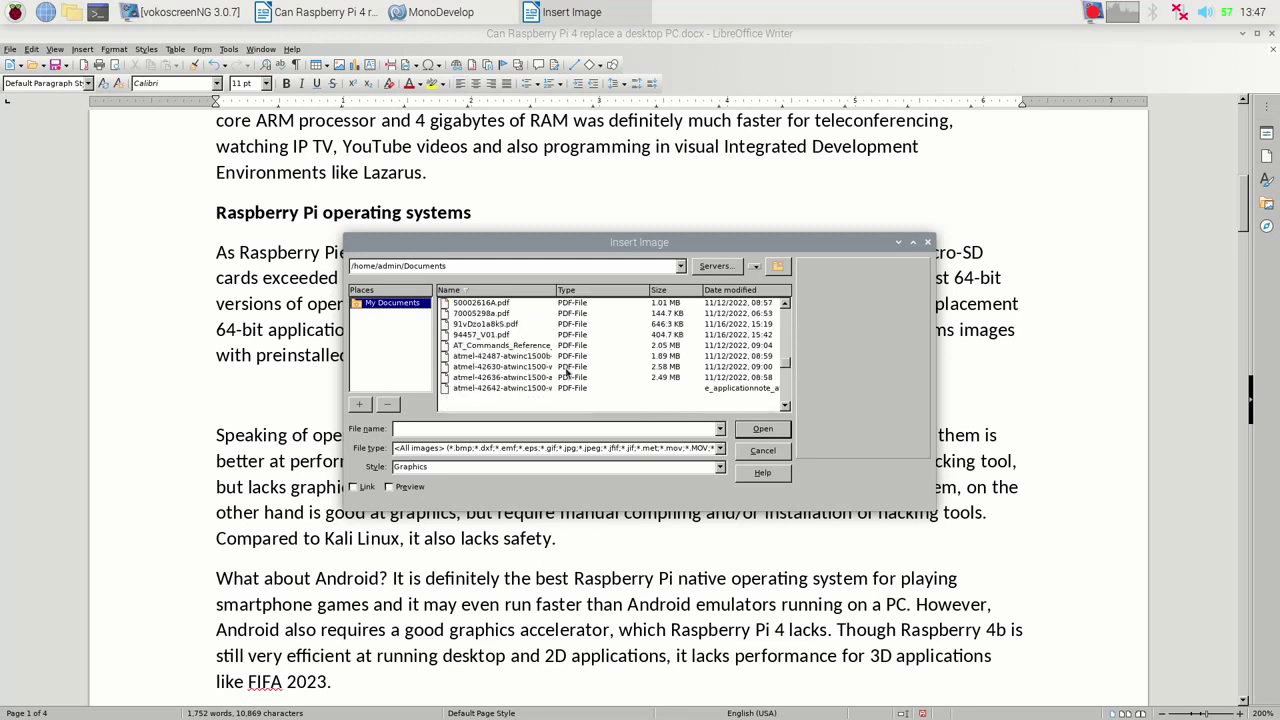
scroll(566, 372, down, 3)
click(466, 389)
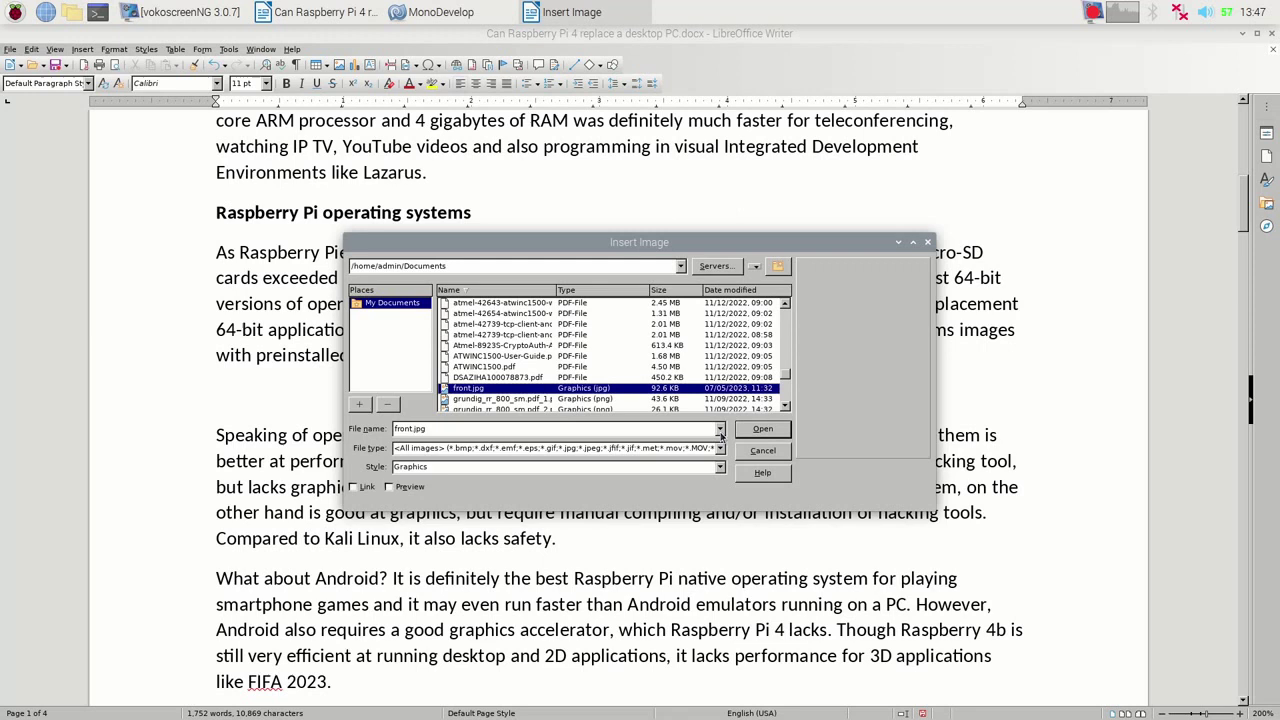
click(760, 430)
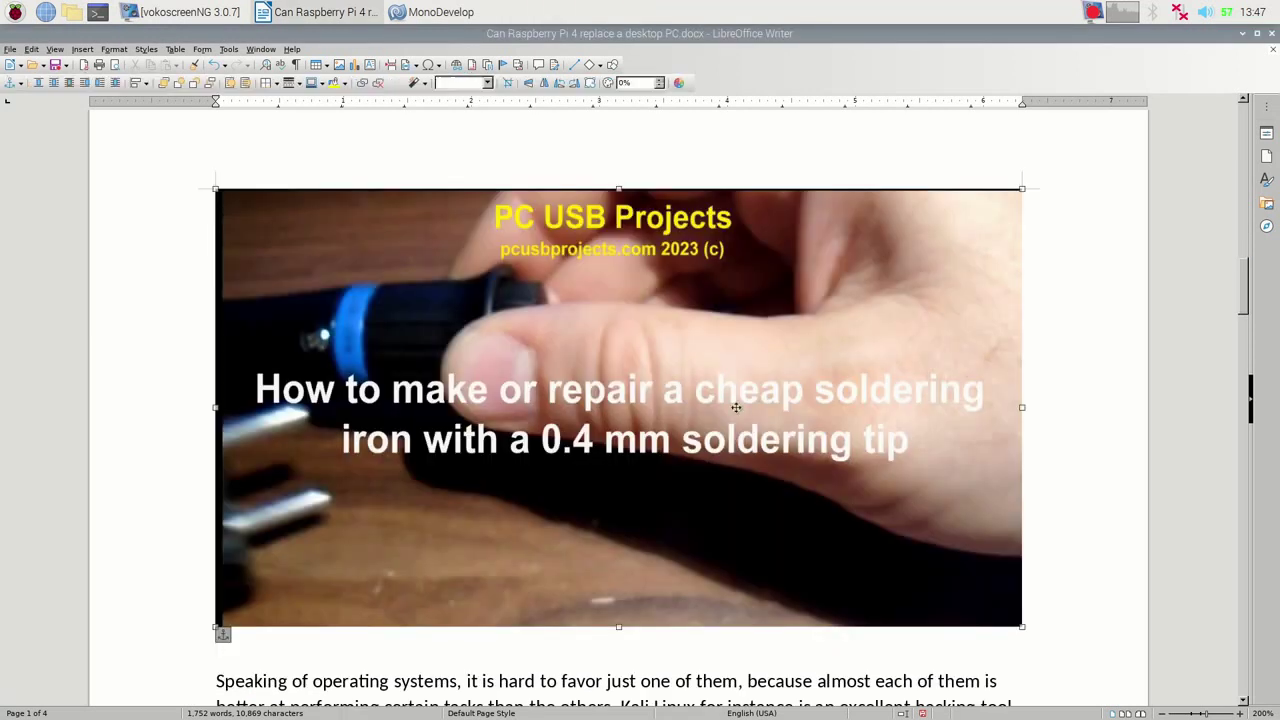
Step: Review the inserted image's placement between the surrounding paragraphs and return to the beginning of the document
click(451, 166)
scroll(443, 240, up, 10)
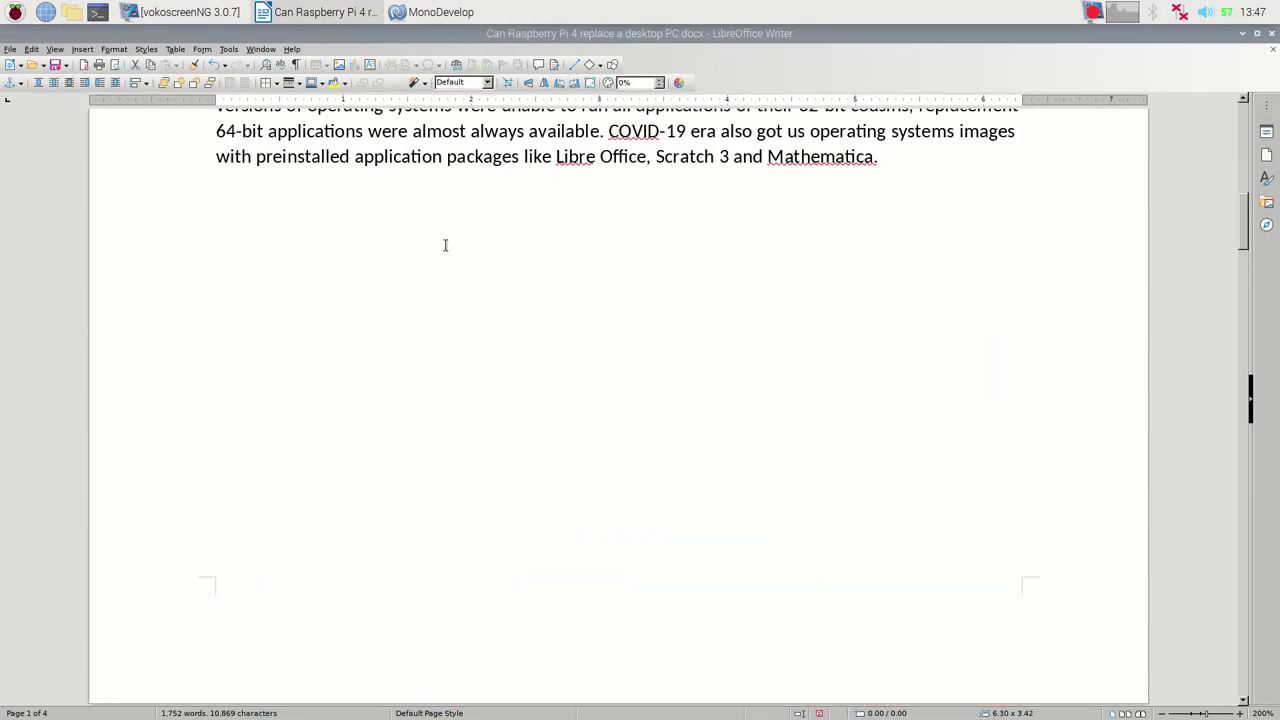
scroll(469, 491, down, 3)
double_click(500, 514)
click(513, 327)
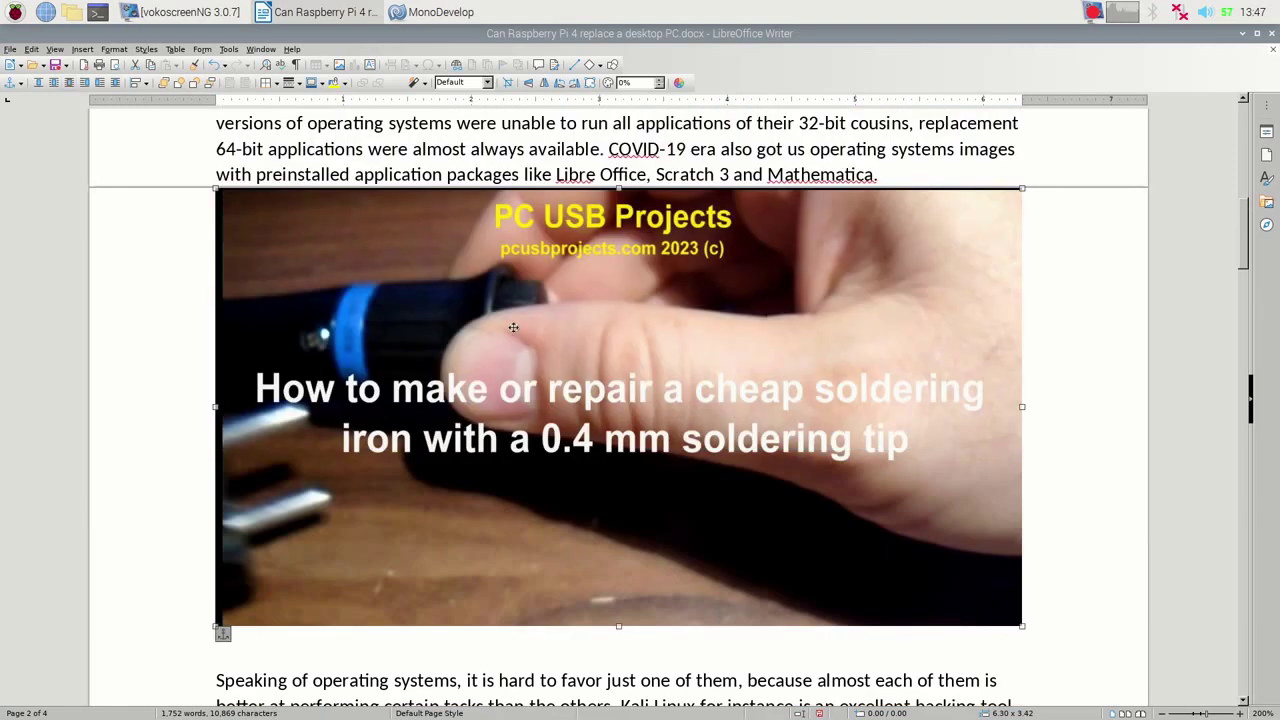
scroll(510, 325, up, 20)
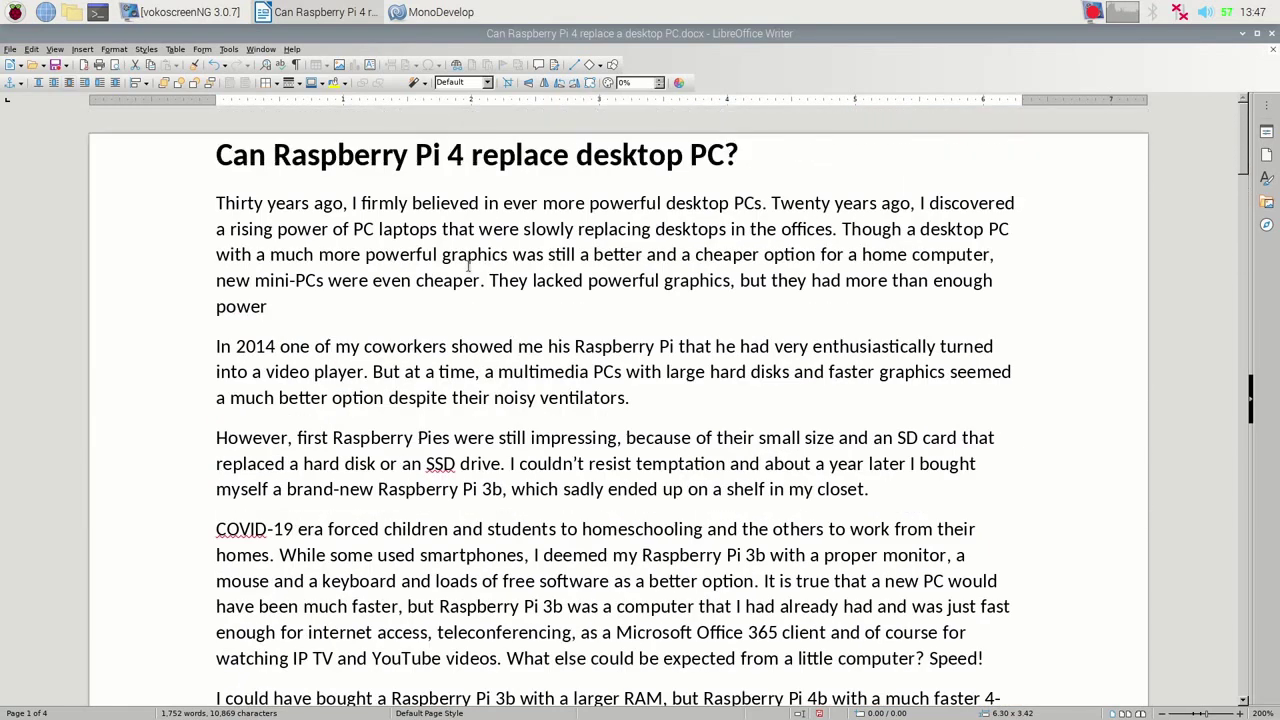
Step: Close the Writer document and open the TestProj3 solution in MonoDevelop
click(1272, 35)
click(628, 405)
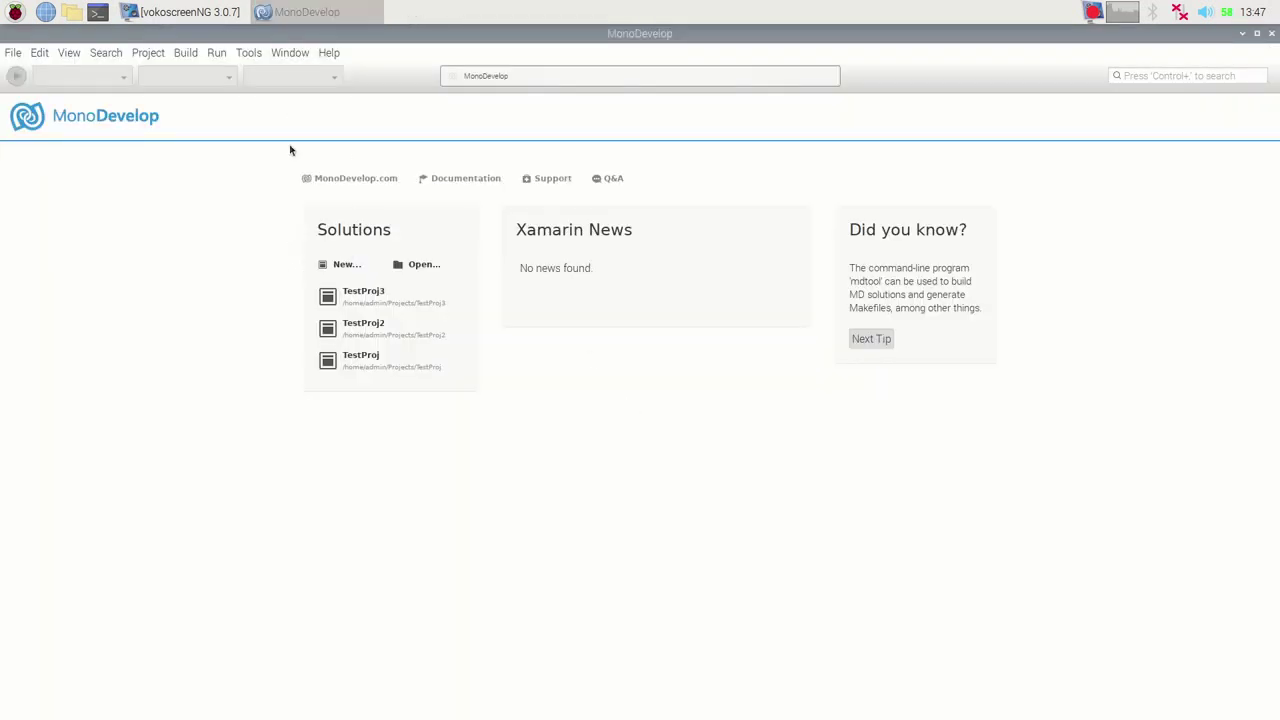
click(354, 297)
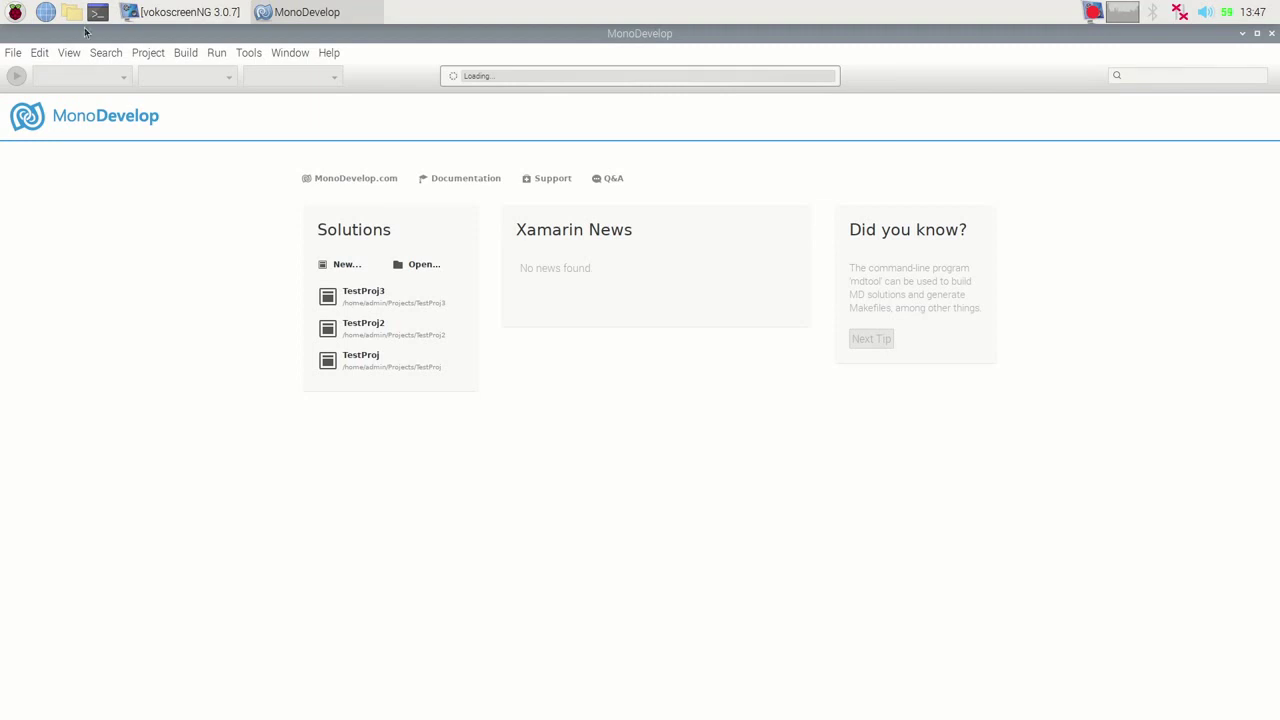
Step: Switch to LibreOffice Calc by starting it with a new blank spreadsheet
click(15, 12)
mouse_move(28, 63)
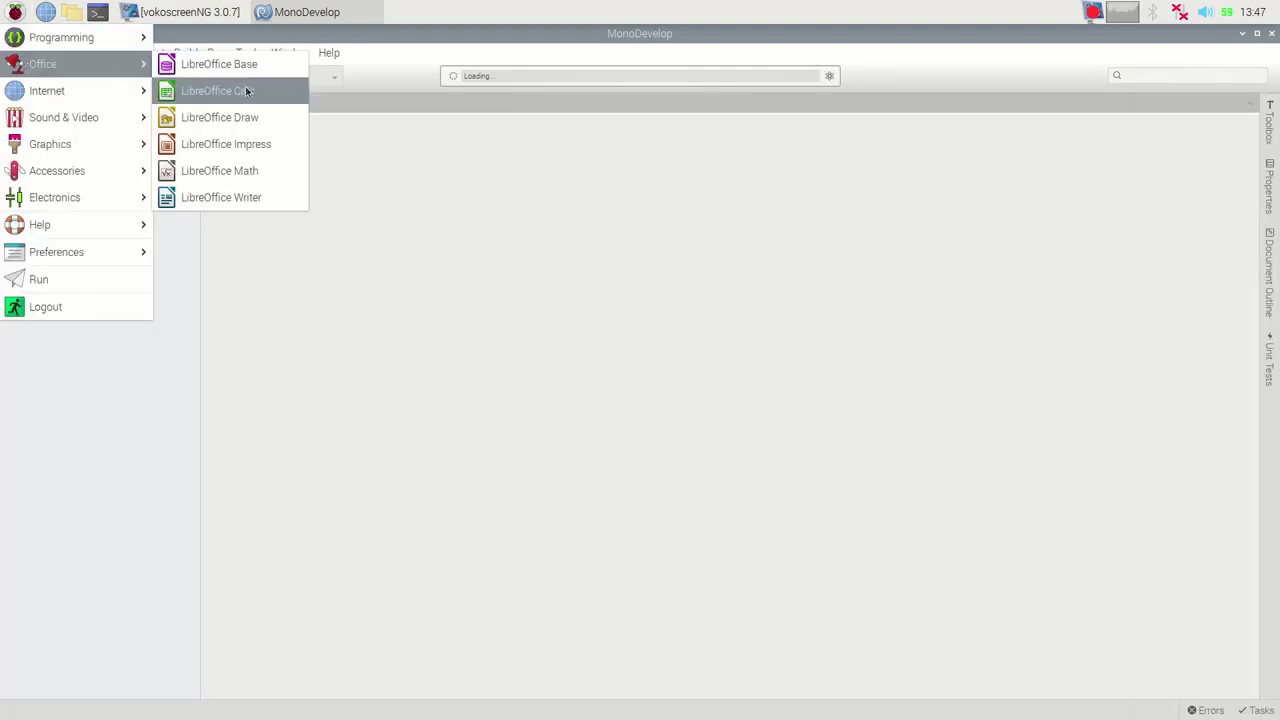
click(253, 92)
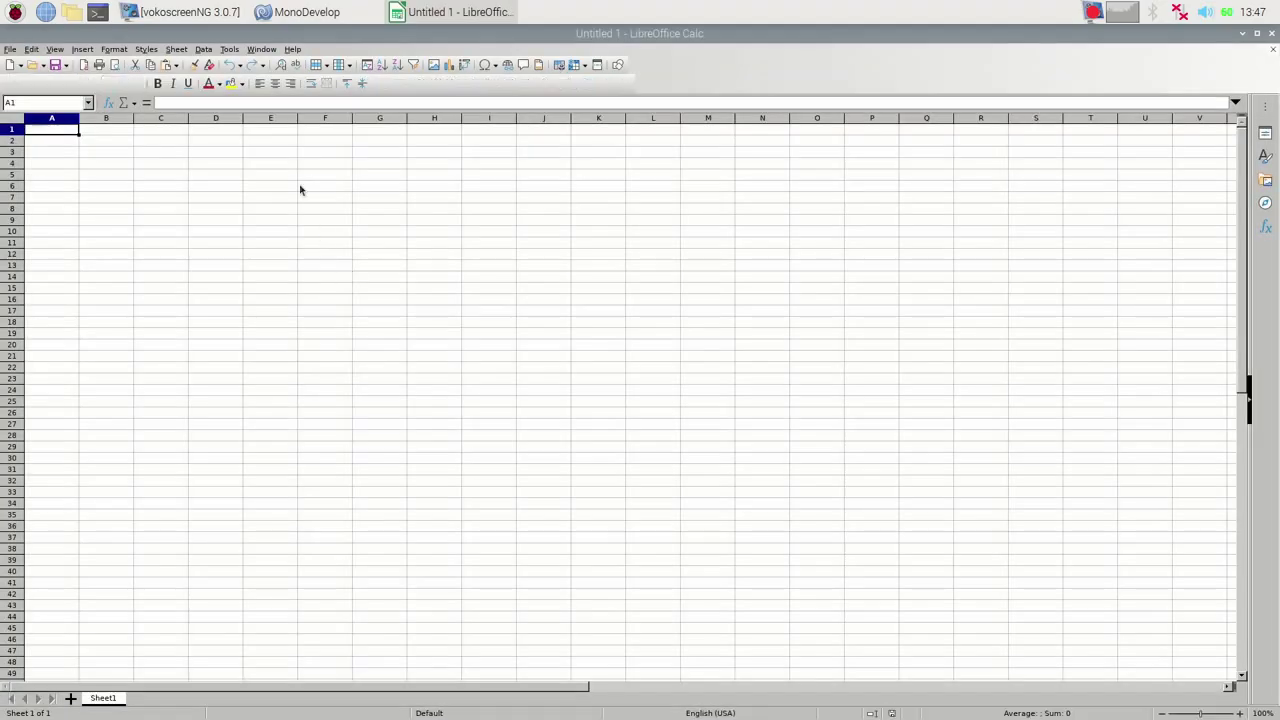
Step: Enter sfdsdf in cell F6, 235345 in F7 and 345 in F8
click(335, 187)
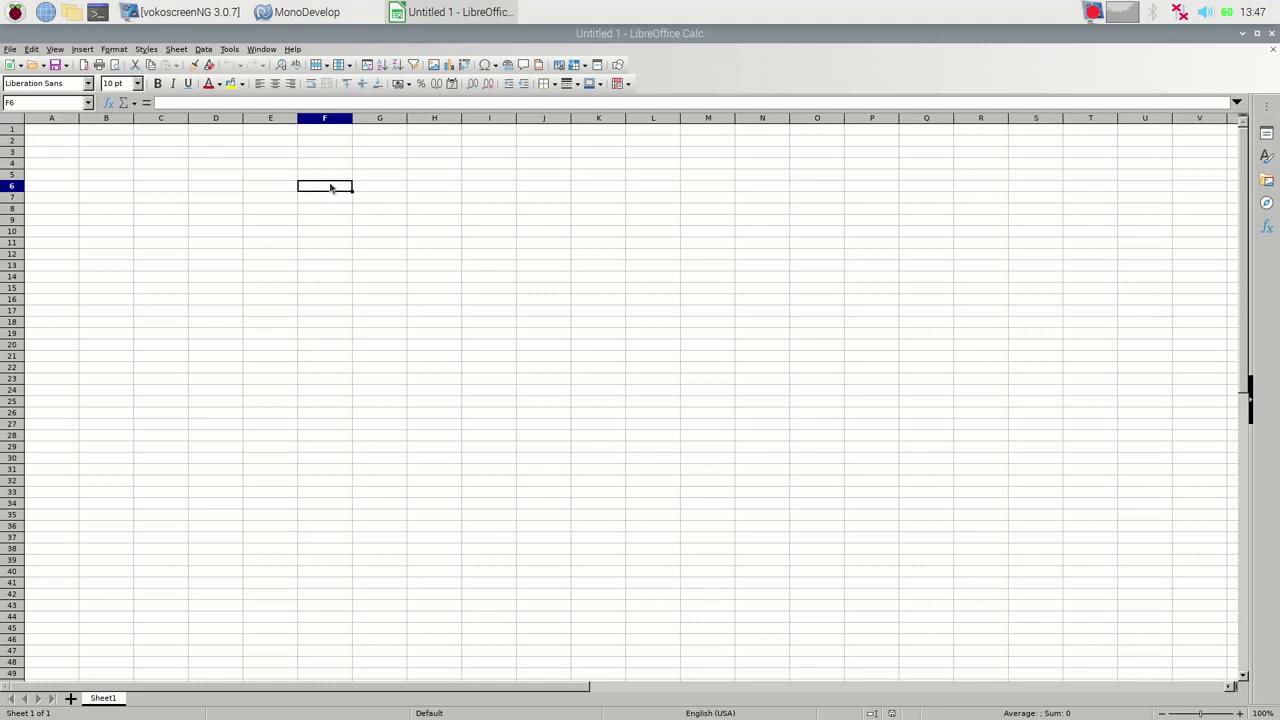
text(sfdsdf)
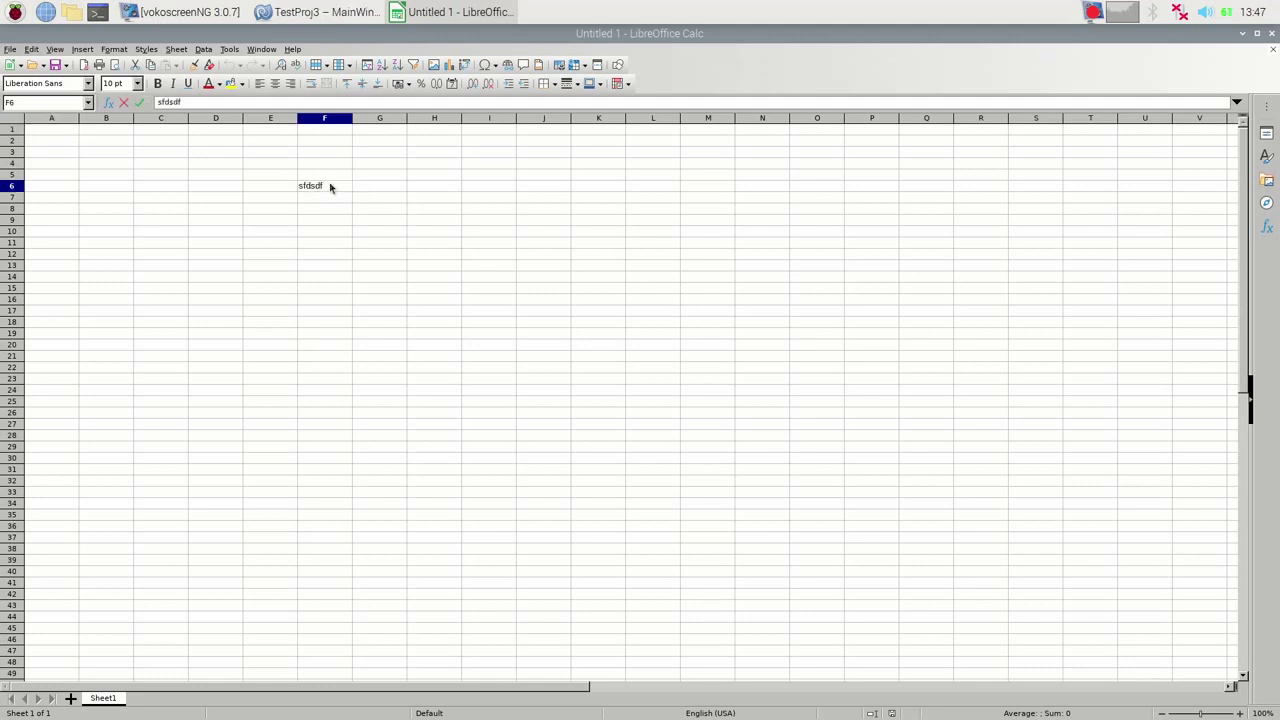
key(Return)
text(235345)
key(Return)
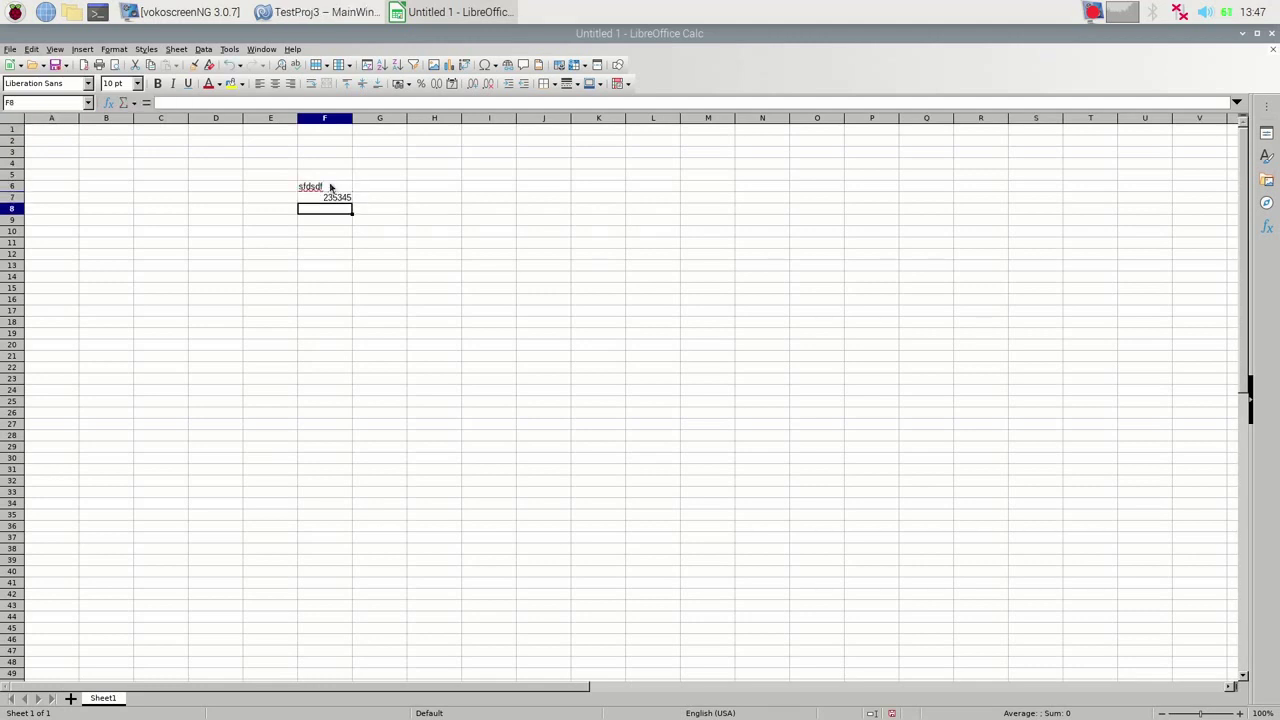
text(345)
key(Return)
Step: Continue column F with gfg in F9, wer in F10 and 5 in F11
text(gfg)
key(Return)
text(wer)
key(Return)
text(5)
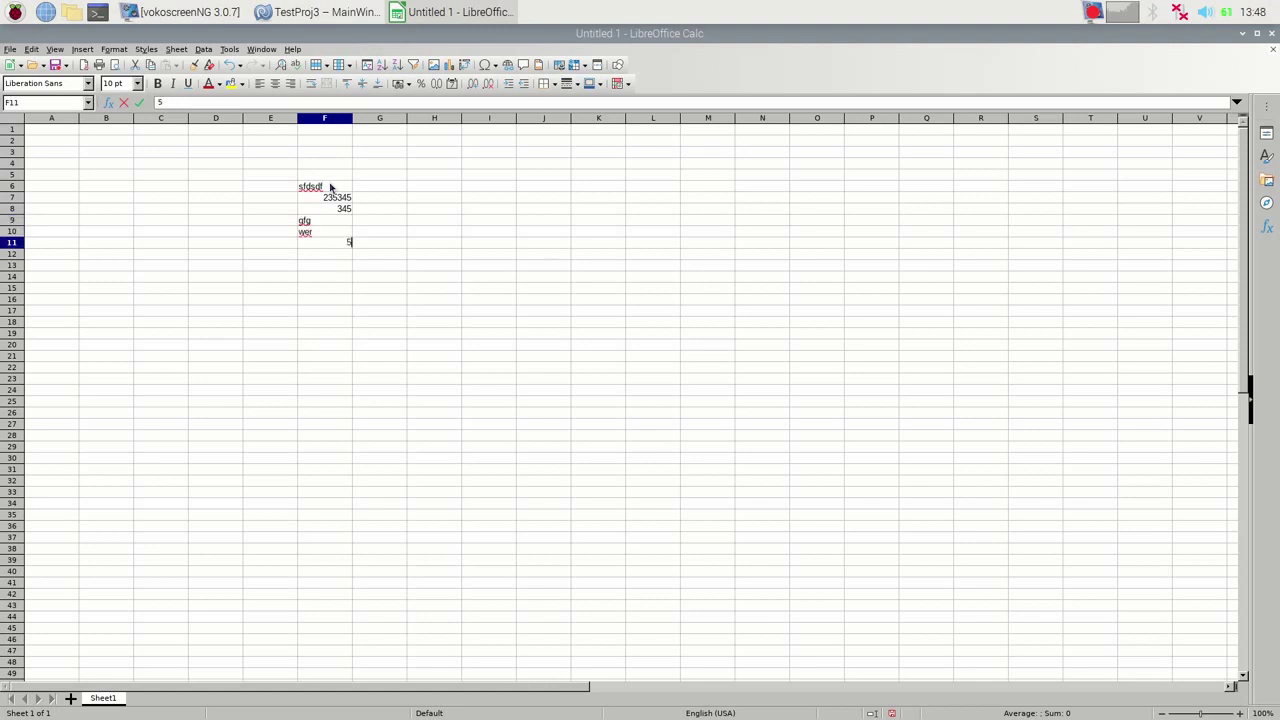
Step: Replace the contents of cells F9, F10 and F11 with 34646, 456 and 56
key(Up)
key(Up)
text(34646)
key(Return)
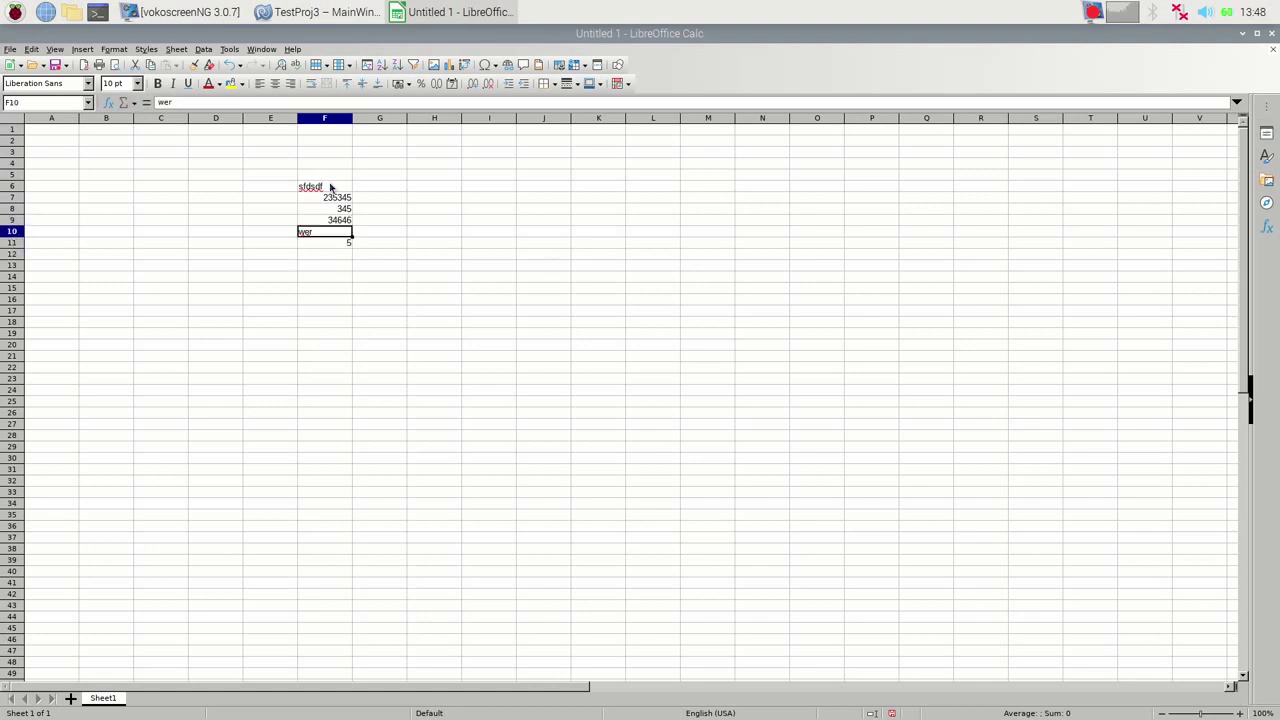
text(456)
key(Return)
text(56)
key(Return)
Step: Enter 34534, 4567 and 71236 in cells F12 to F14
text(34534)
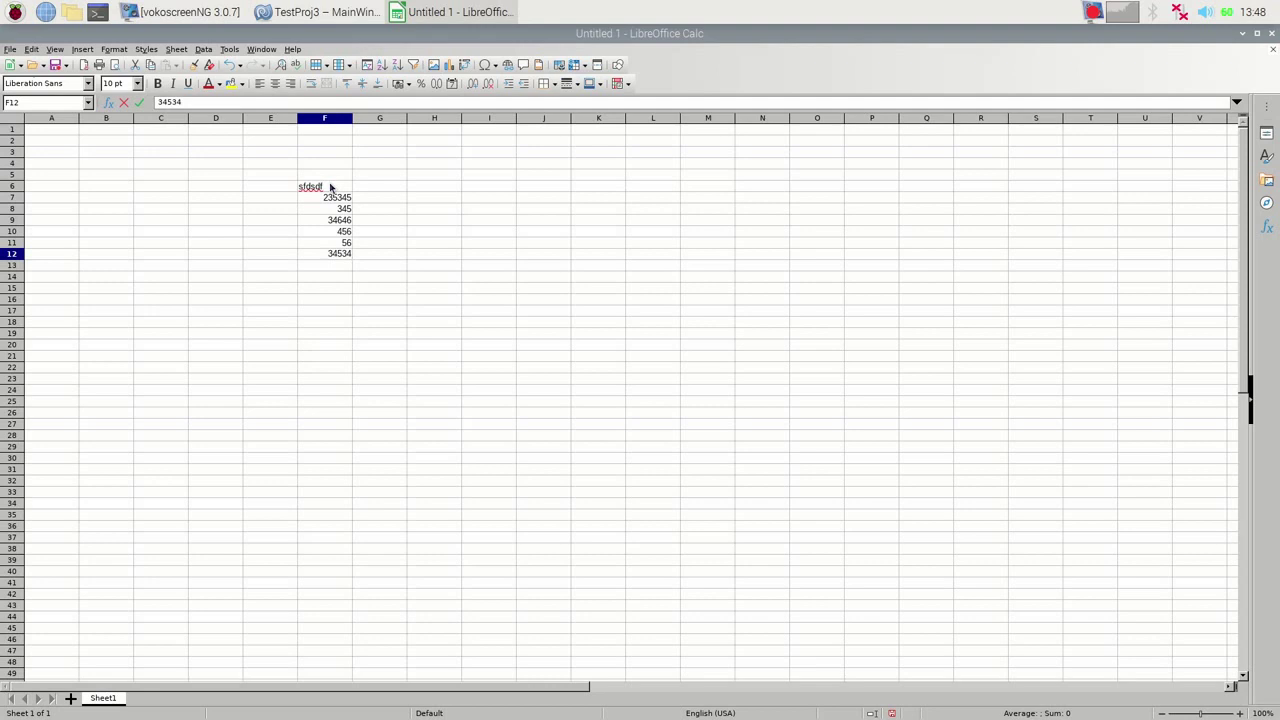
key(Return)
text(4567)
key(Return)
text(71236)
key(Return)
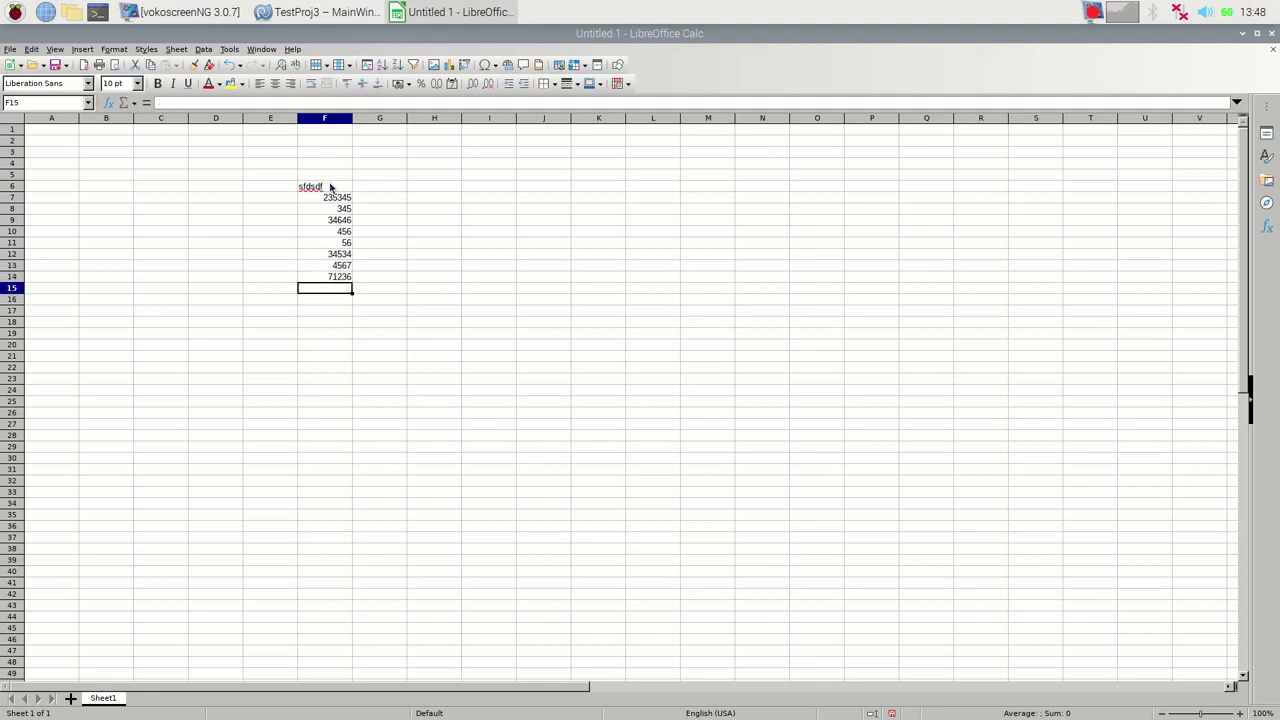
Step: Enter 377346 in cell F16 and fill the skipped cell F15 with 57547
key(Return)
text(377346)
key(Return)
key(Up)
key(Up)
text(57547)
Step: Replace the text in cell F6 above the numbers with the heading Table
key(Up)
key(Up)
key(Up)
key(Up)
key(Up)
key(Up)
key(Up)
key(Up)
key(Up)
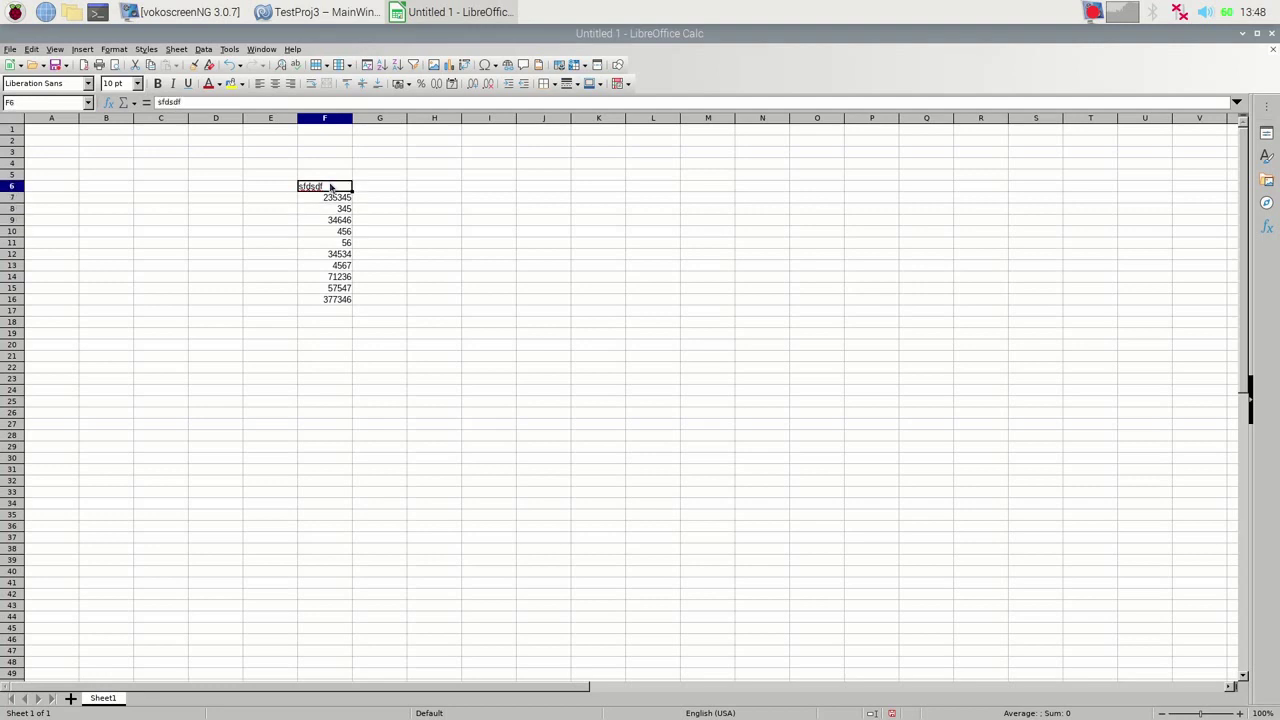
text(Table)
Step: Add a Sum of the numbers in F7:F16 in the cell directly below them, F17
drag(320, 197, 324, 299)
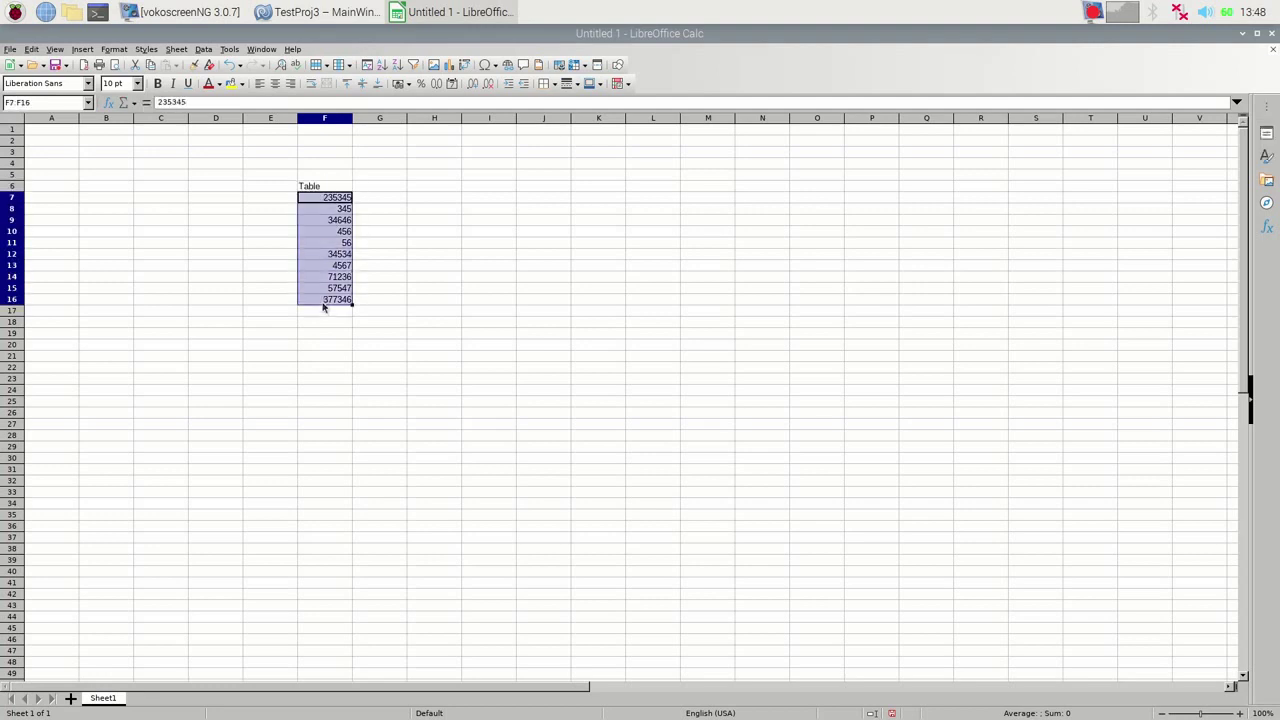
click(133, 103)
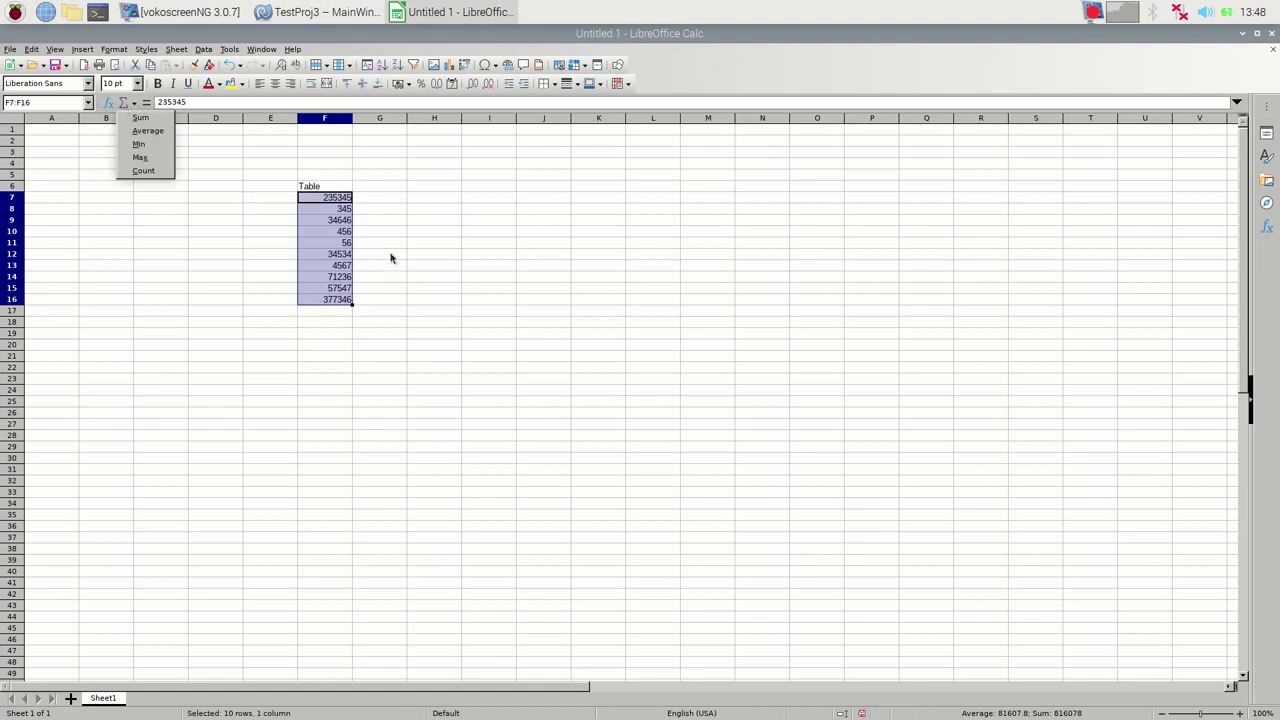
click(141, 120)
click(338, 312)
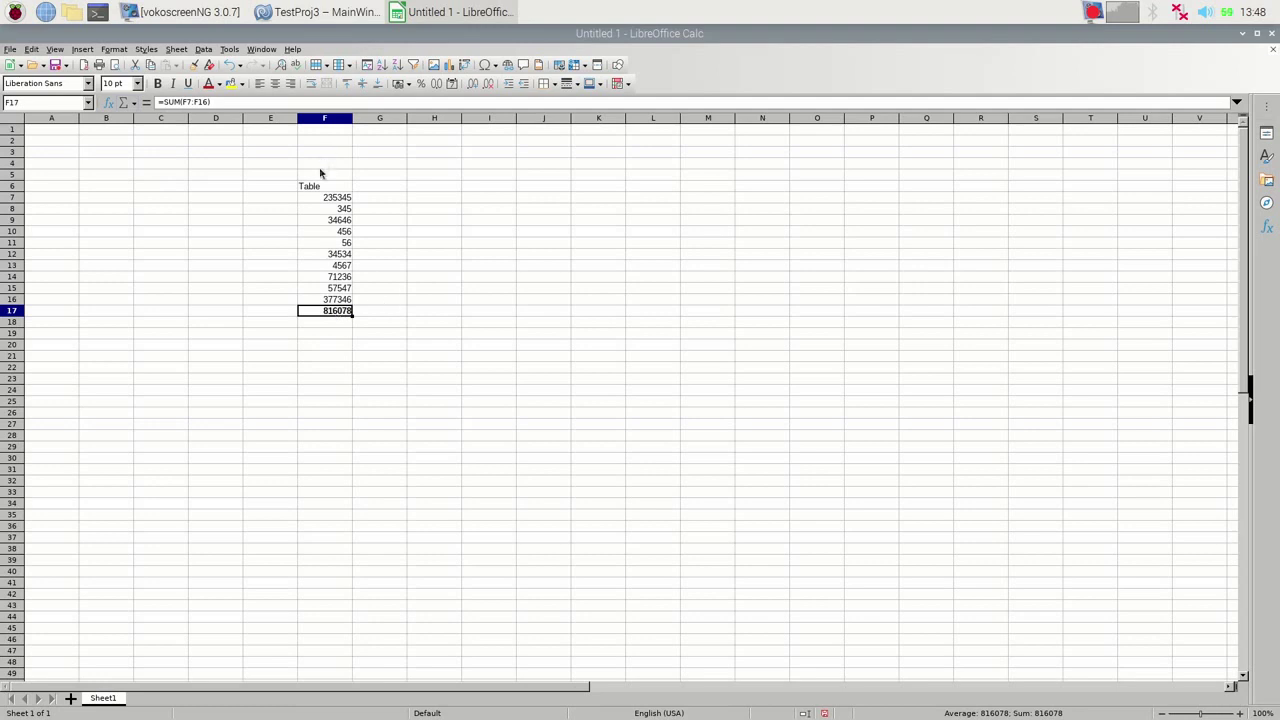
Step: Copy the numbers in F7:F16 to the clipboard, leaving out the total in F17
click(322, 197)
shift+click(331, 301)
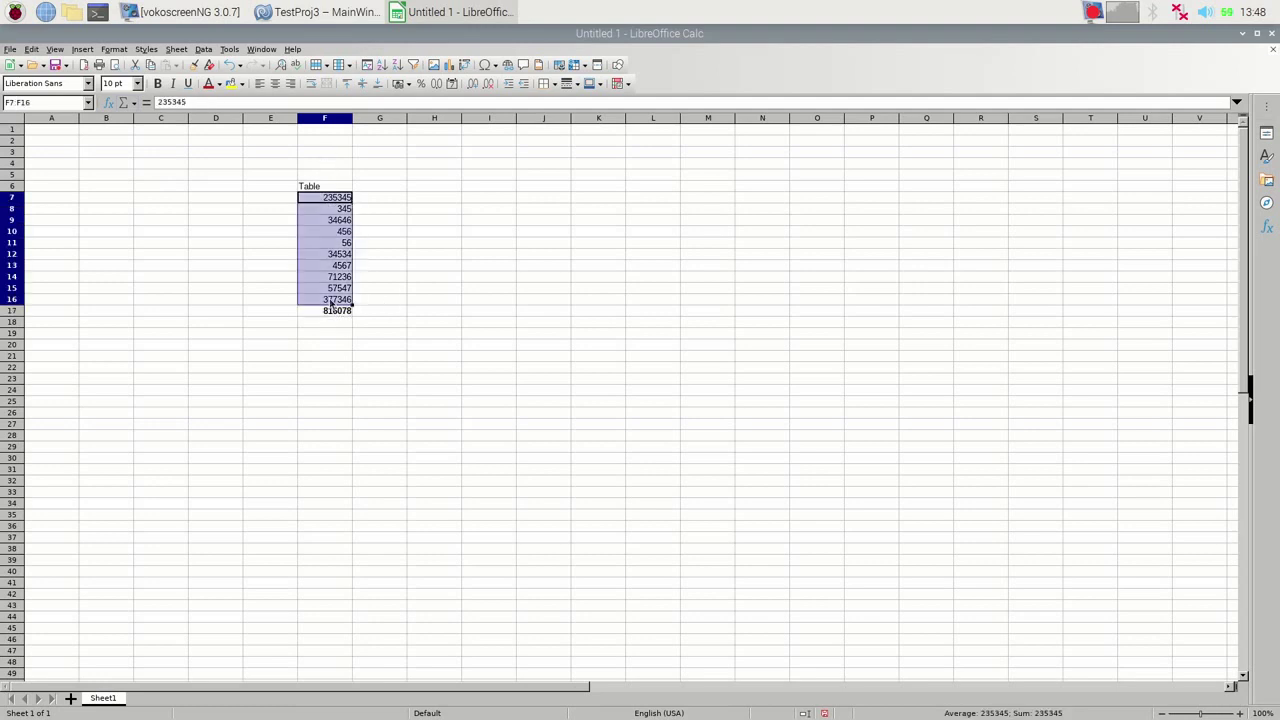
key(ctrl+c)
click(437, 196)
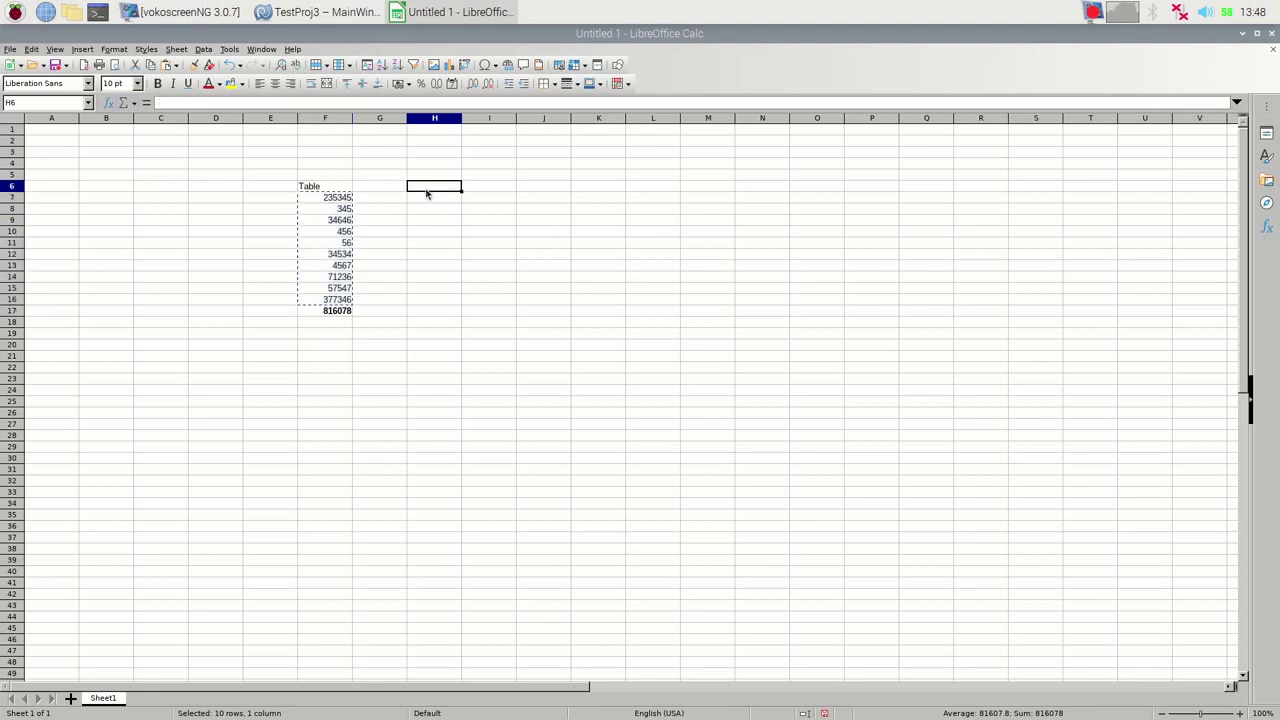
Step: Change the heading in cell F6 to Sum
click(305, 186)
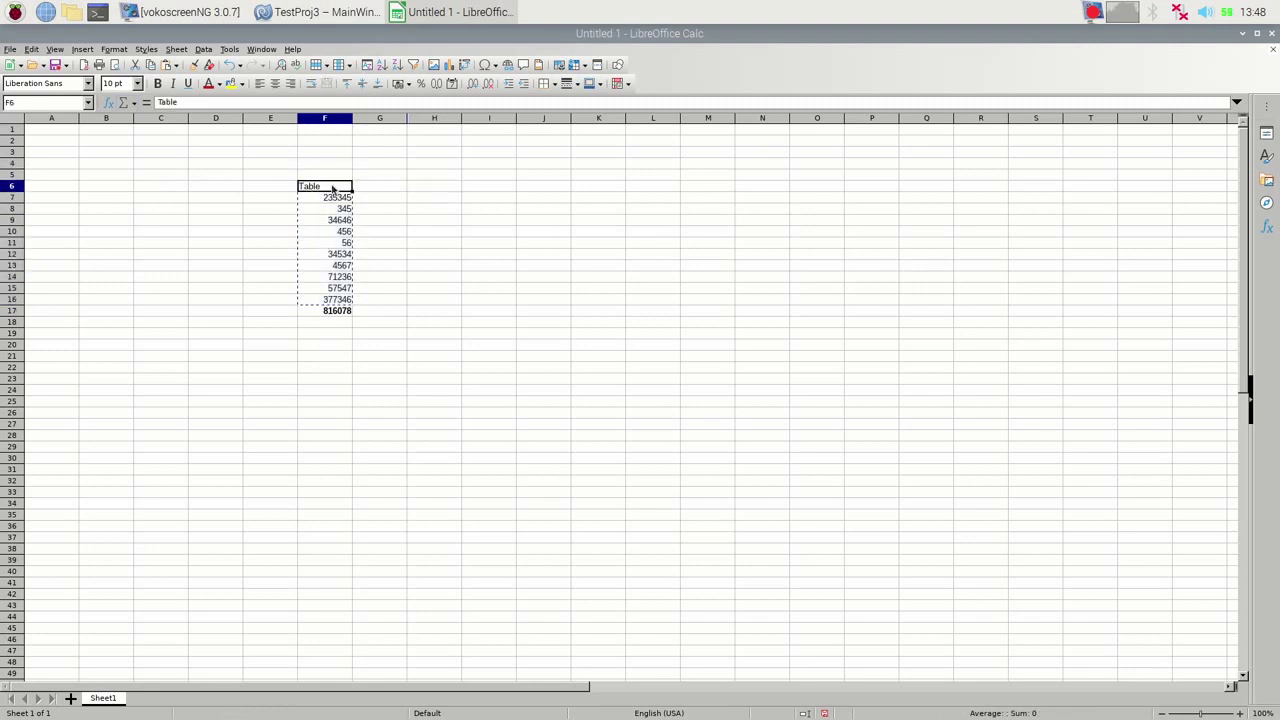
double_click(330, 186)
double_click(330, 186)
text(Sum)
Step: Paste the copied numbers into column H starting at H7 and add a Count of them in H17
click(431, 198)
key(ctrl+v)
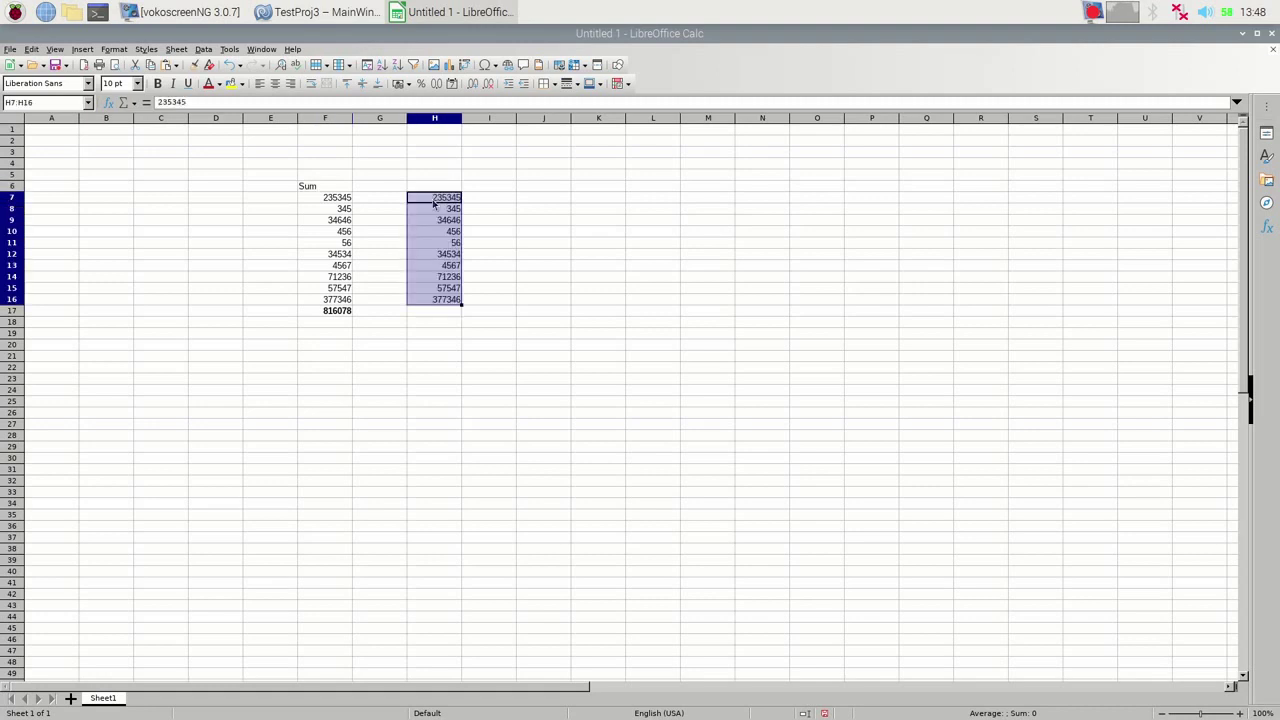
click(135, 104)
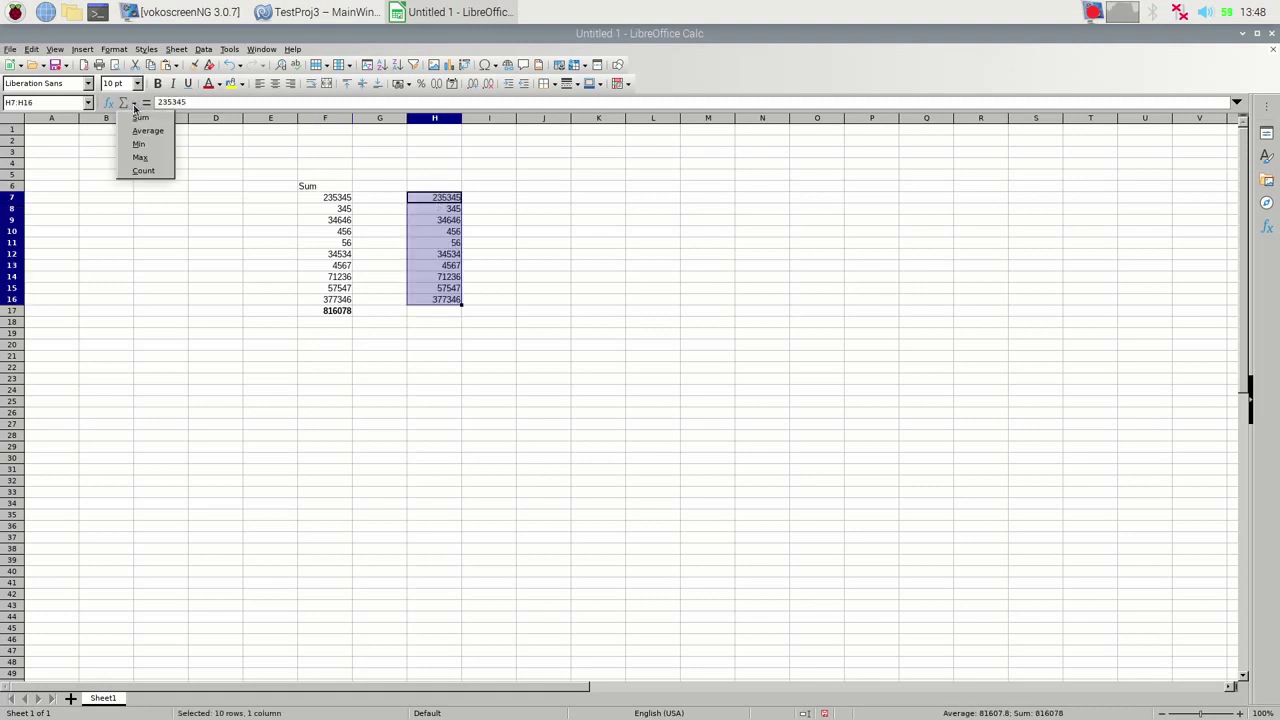
click(144, 172)
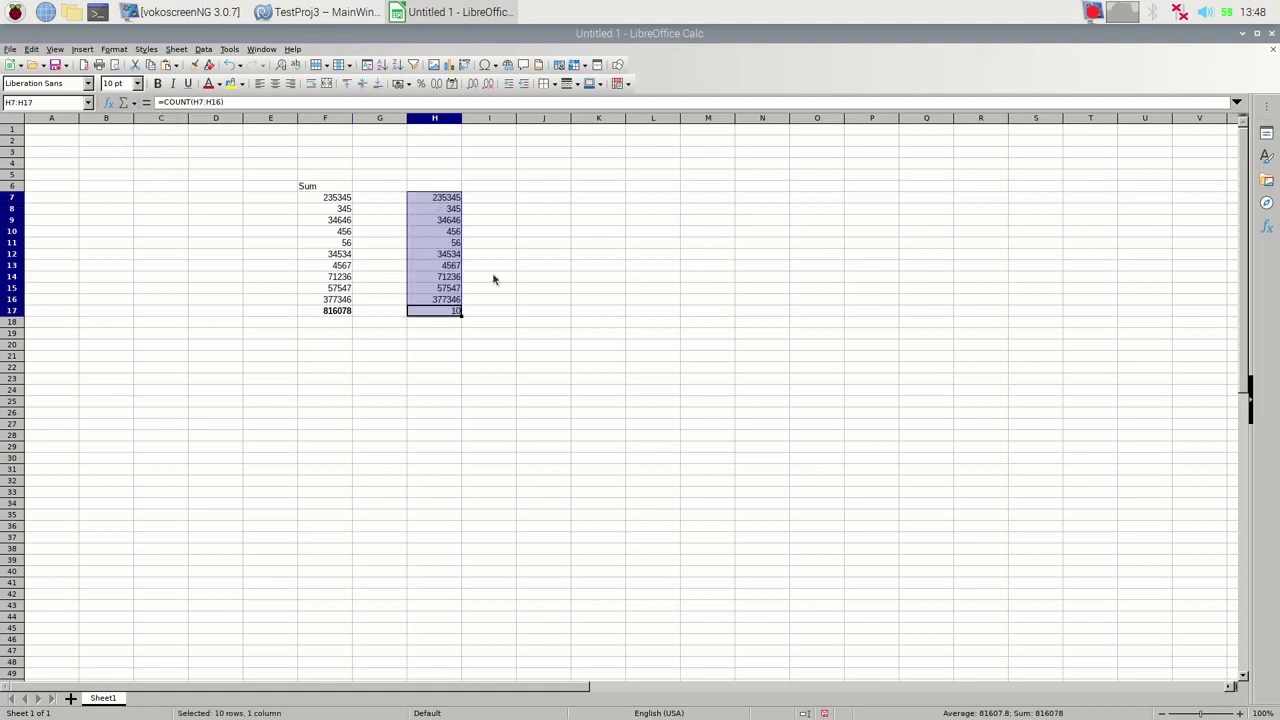
click(434, 313)
Step: Enter the heading Count in cell H6 above the pasted numbers
click(432, 199)
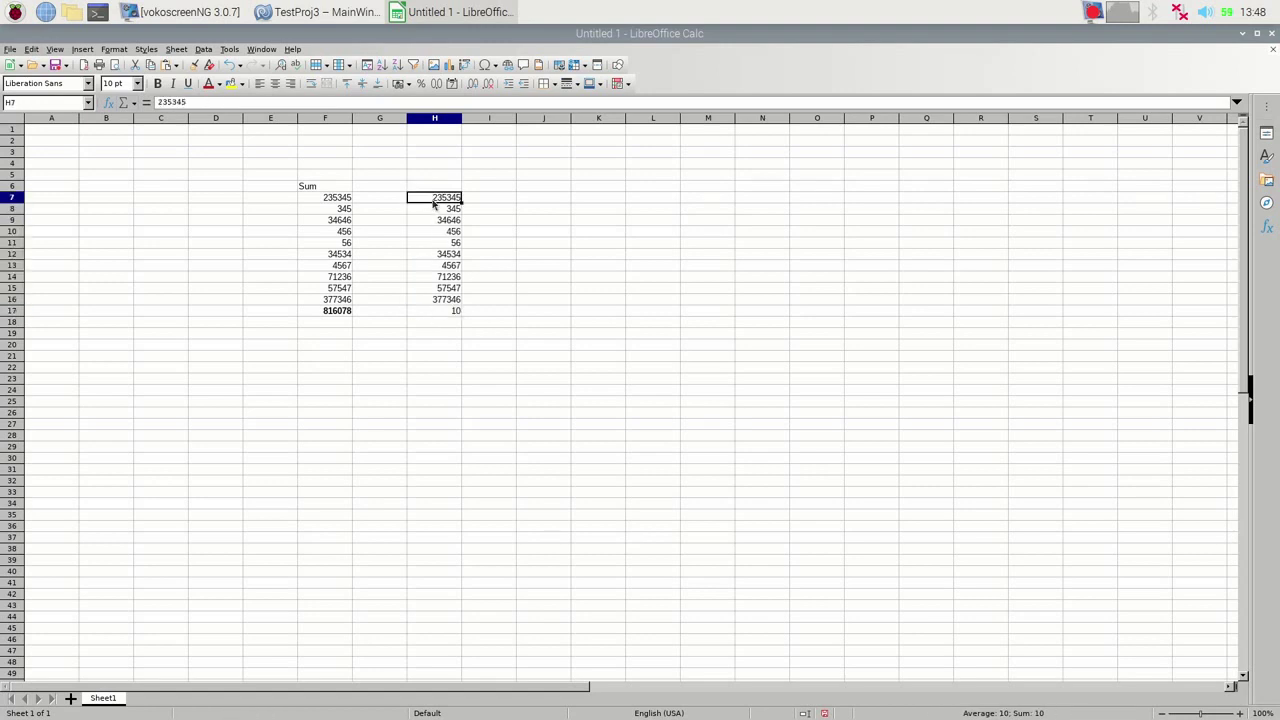
click(437, 189)
text(Co)
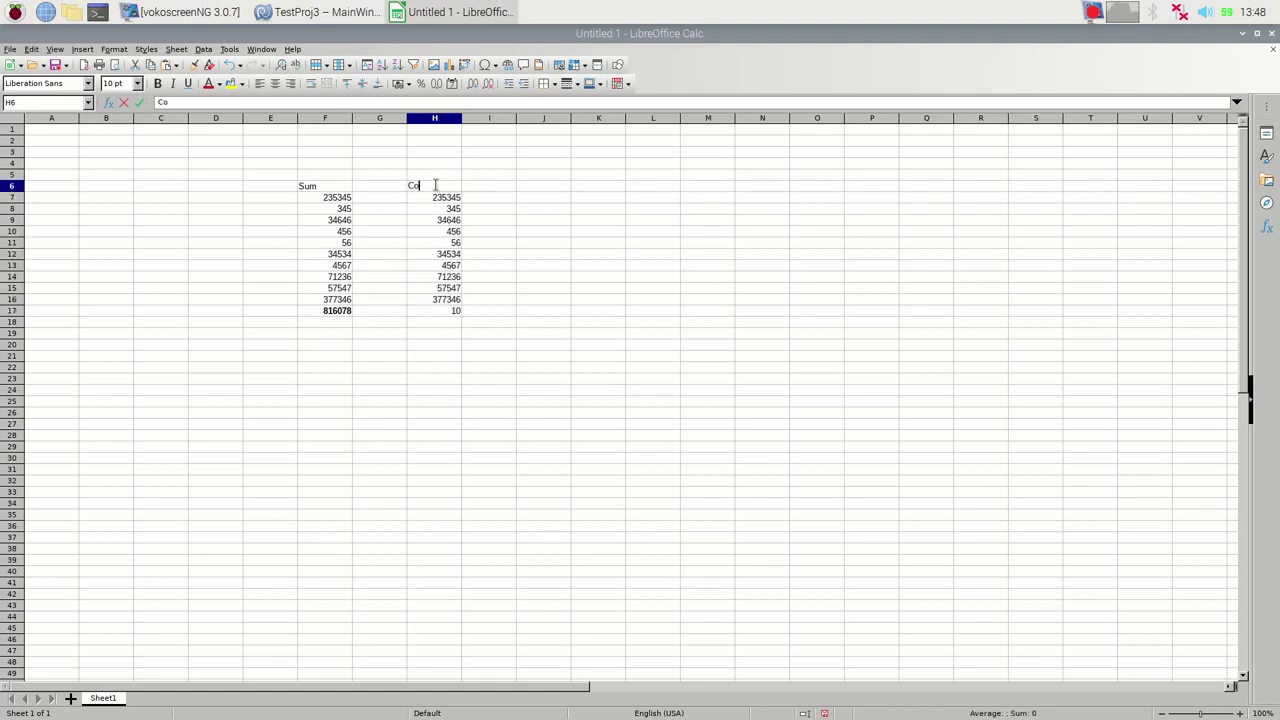
text(unt)
Step: Insert a donut-style pie chart of the numbers in F7:F16 and move it below both columns, starting at about row 21
drag(425, 200, 416, 305)
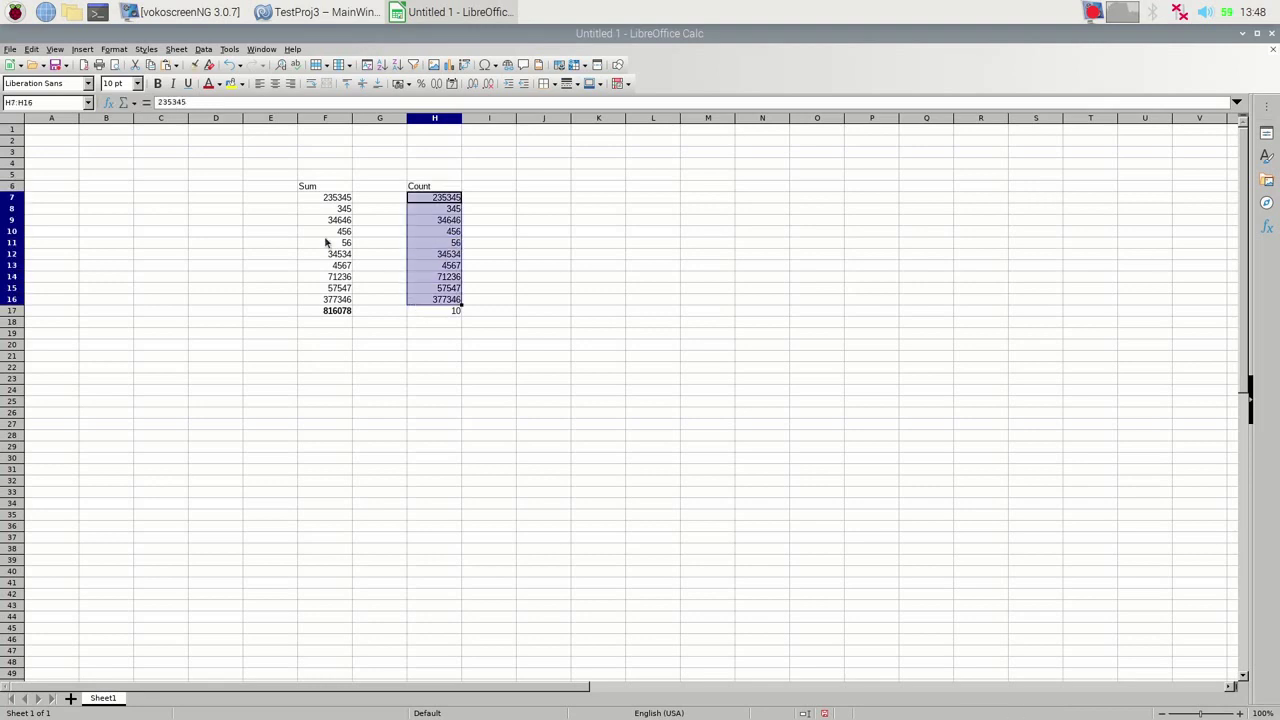
click(306, 198)
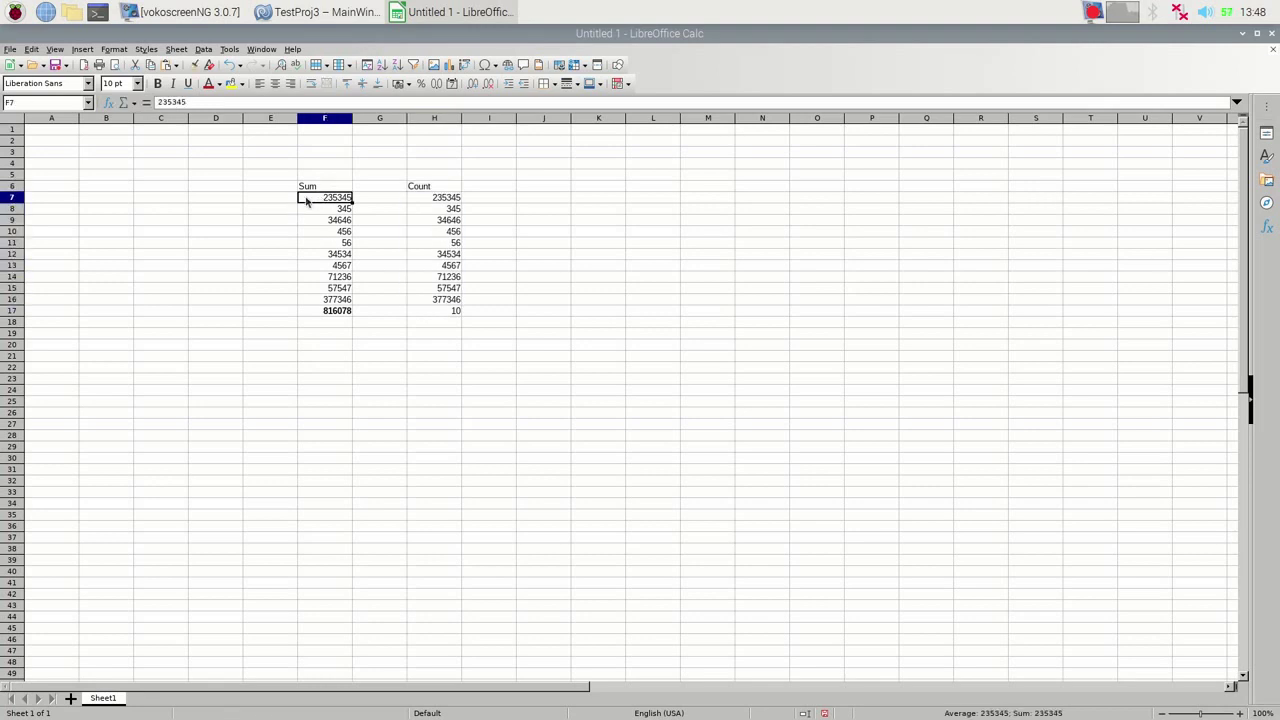
drag(310, 200, 308, 296)
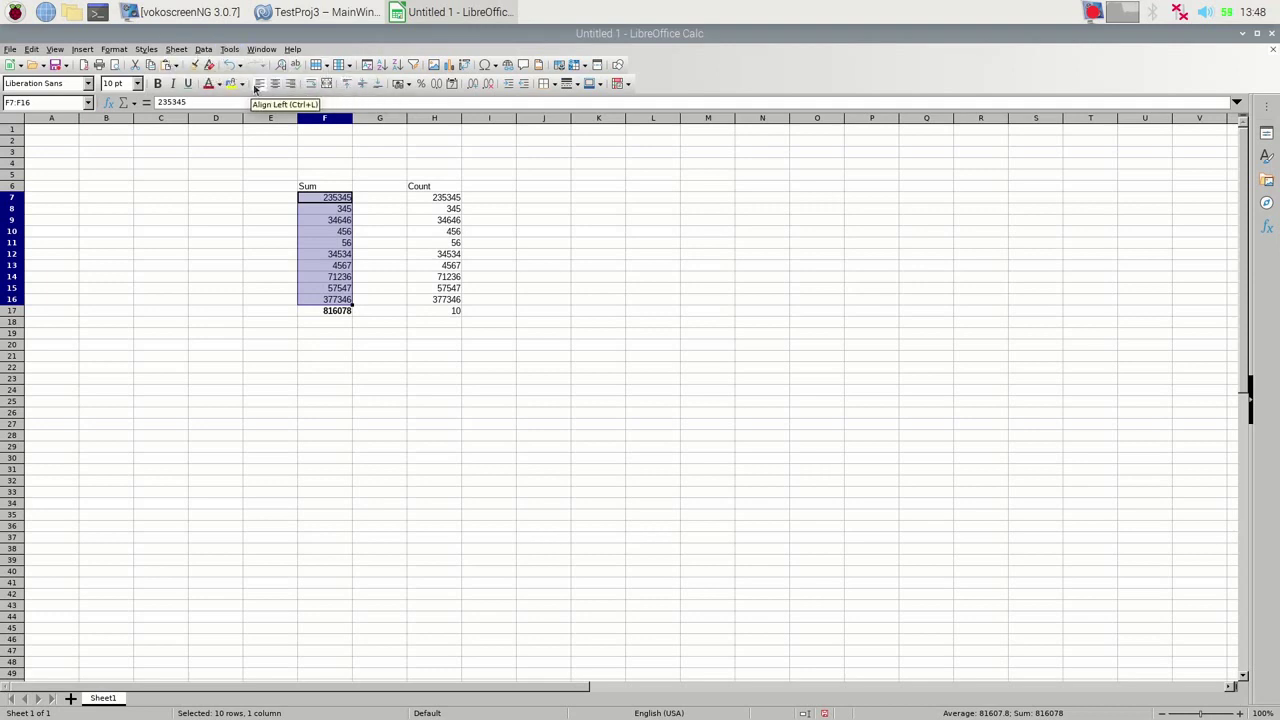
click(75, 56)
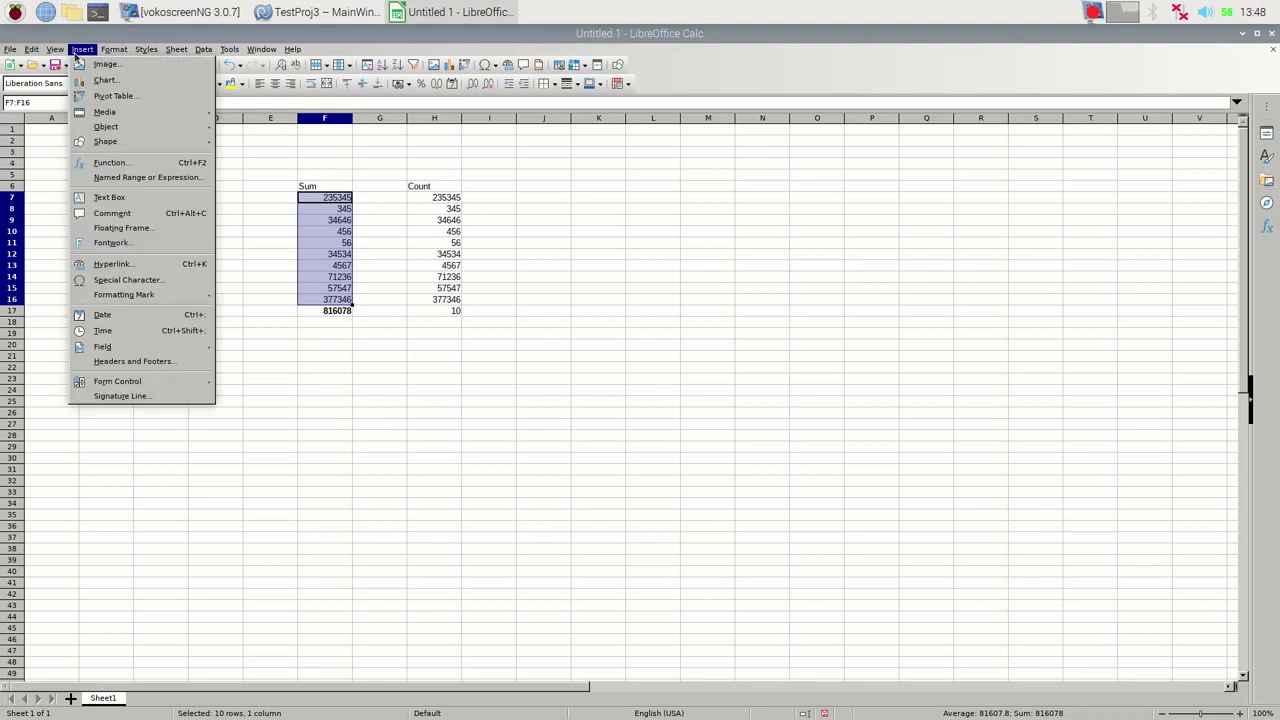
click(104, 80)
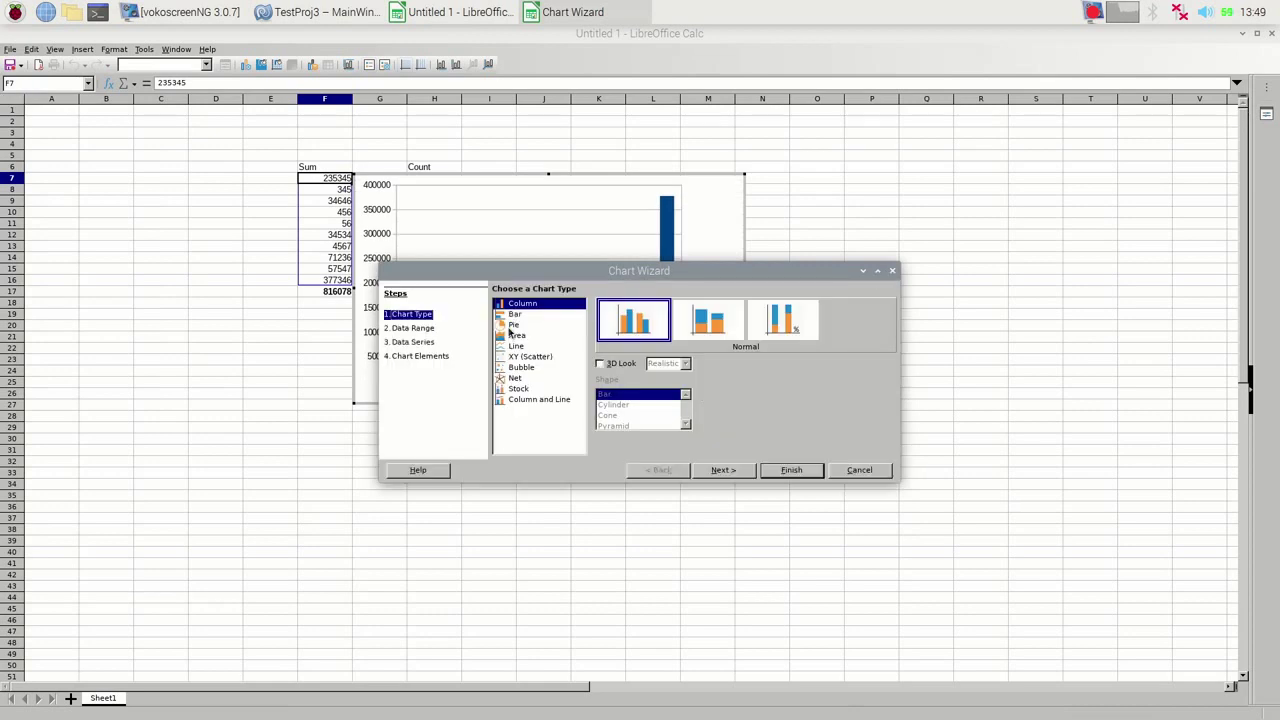
click(512, 326)
click(783, 320)
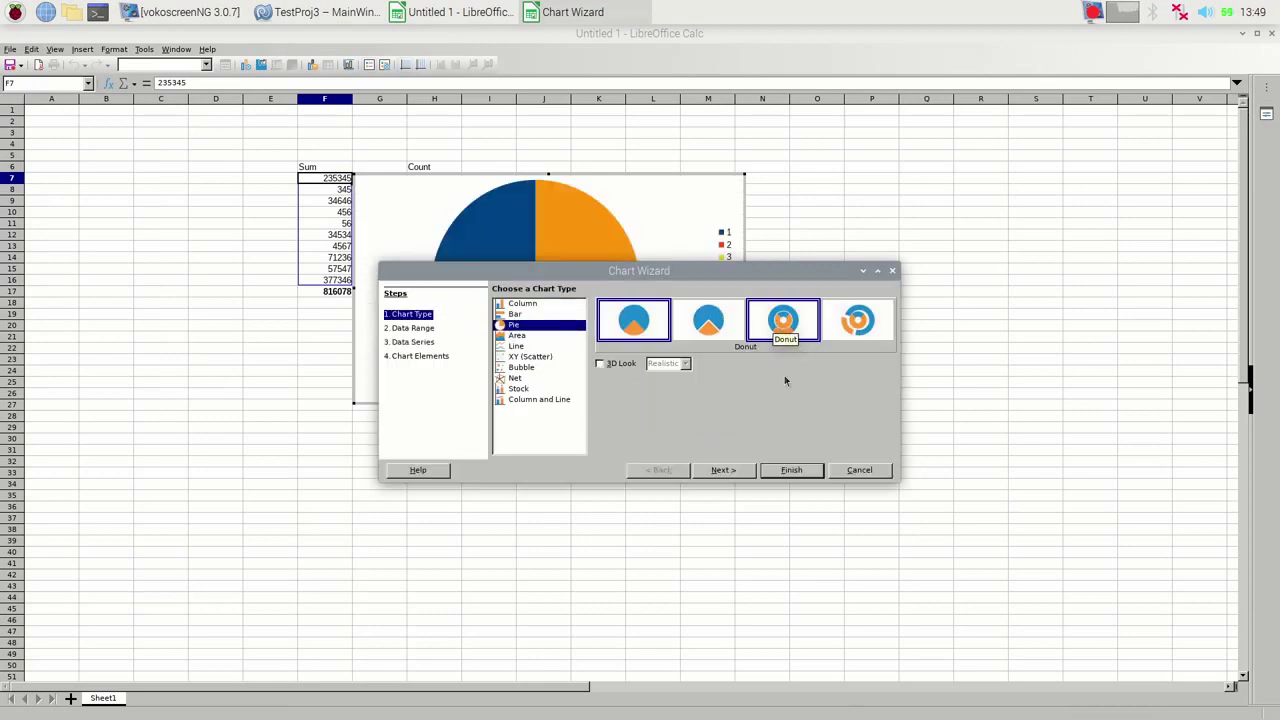
click(775, 475)
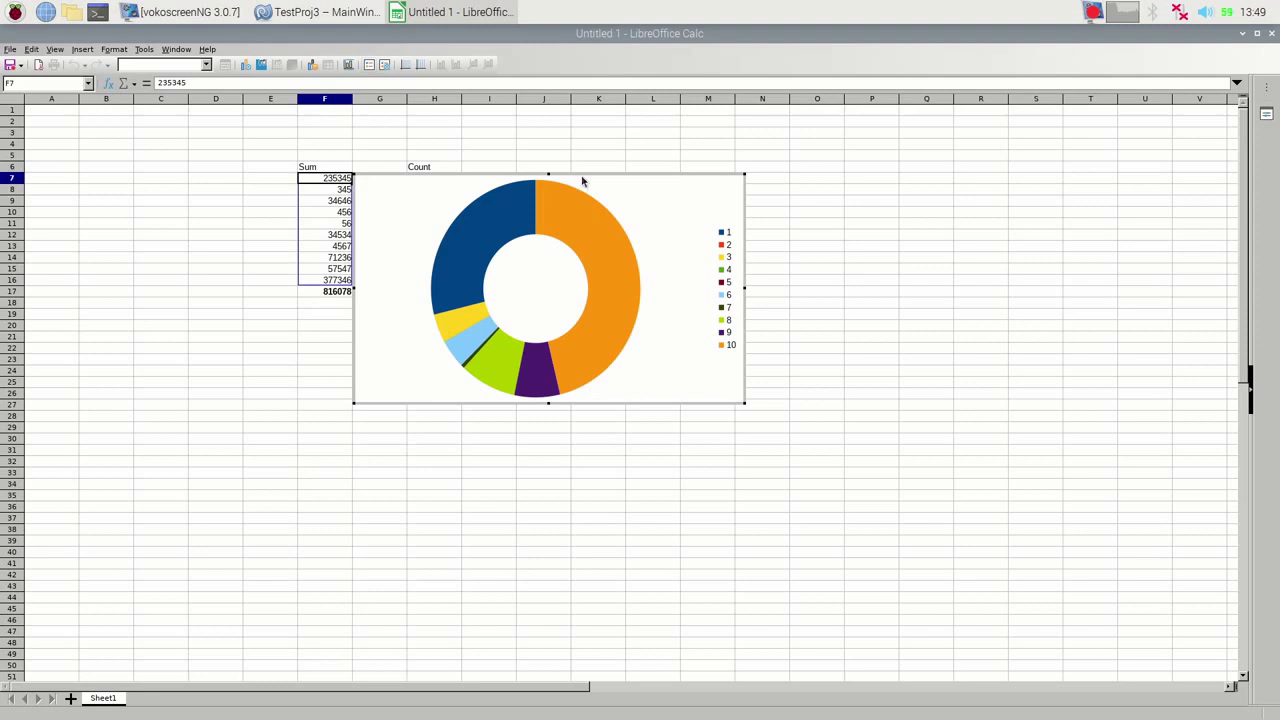
drag(581, 175, 511, 333)
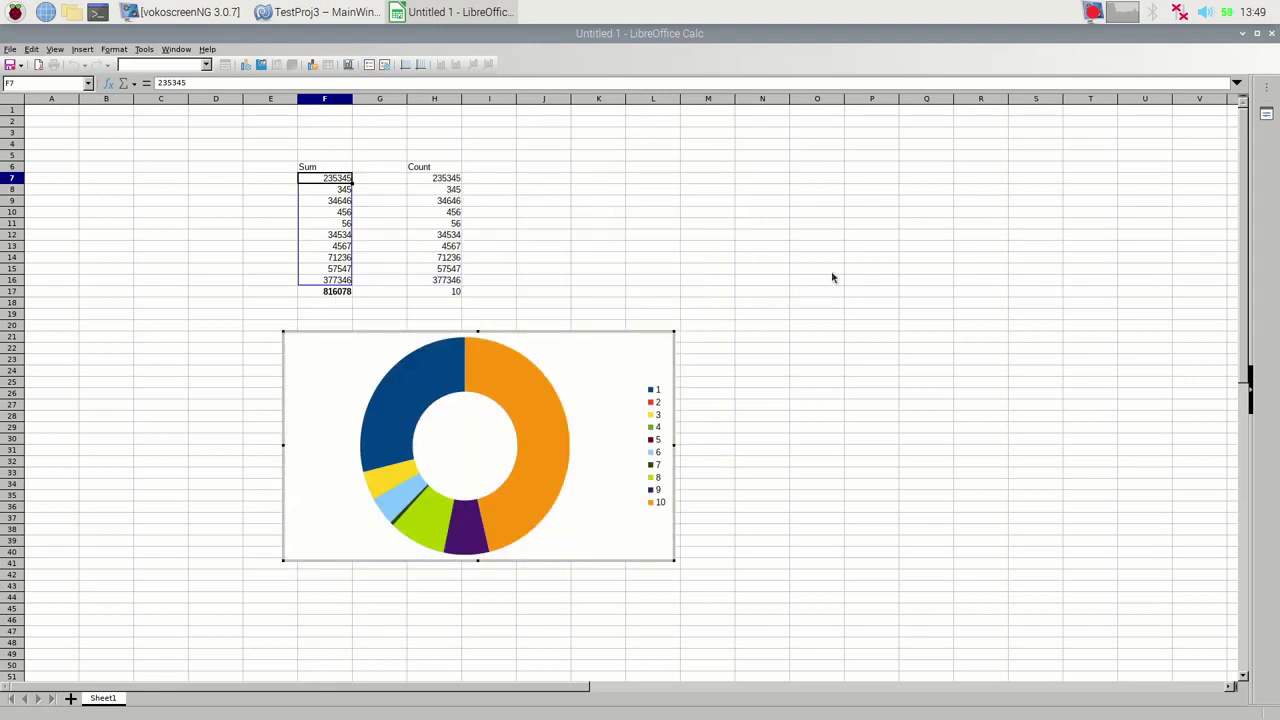
Step: Switch to MonoDevelop and open MainWindow.cs of TestProj3 in the Window Designer, showing its Designer view
click(288, 12)
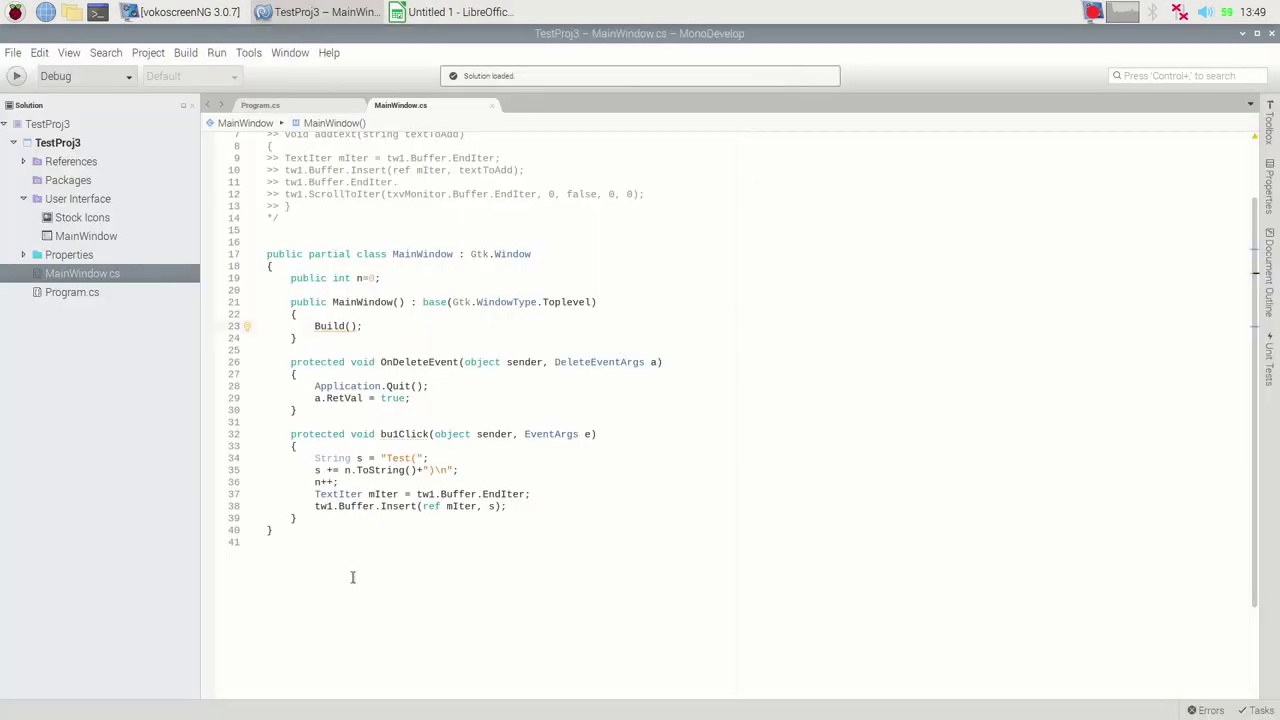
right_click(88, 280)
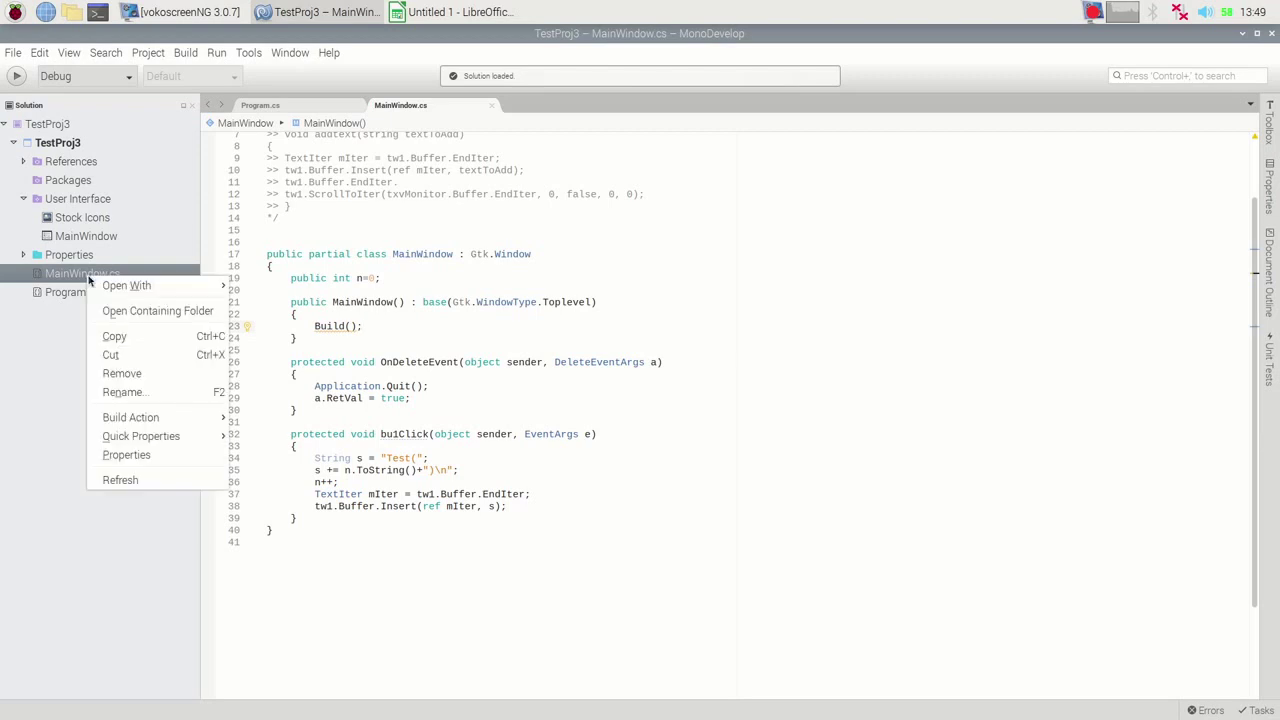
mouse_move(127, 285)
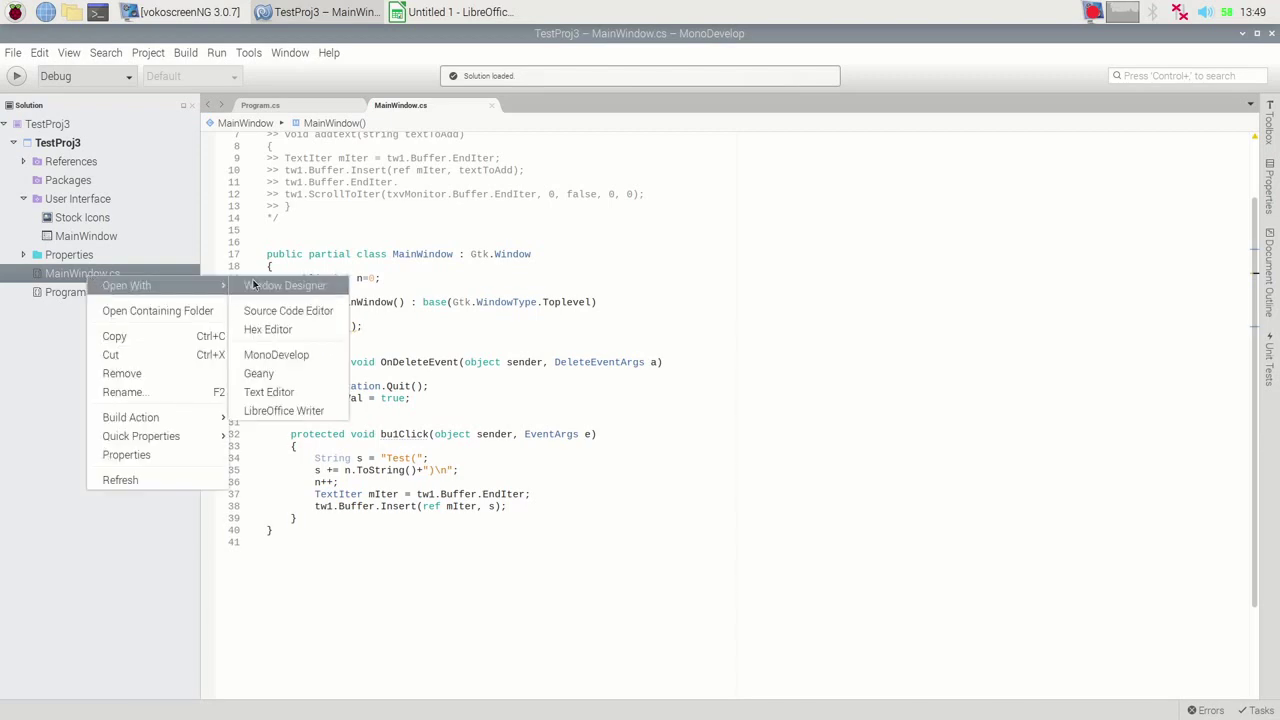
click(253, 285)
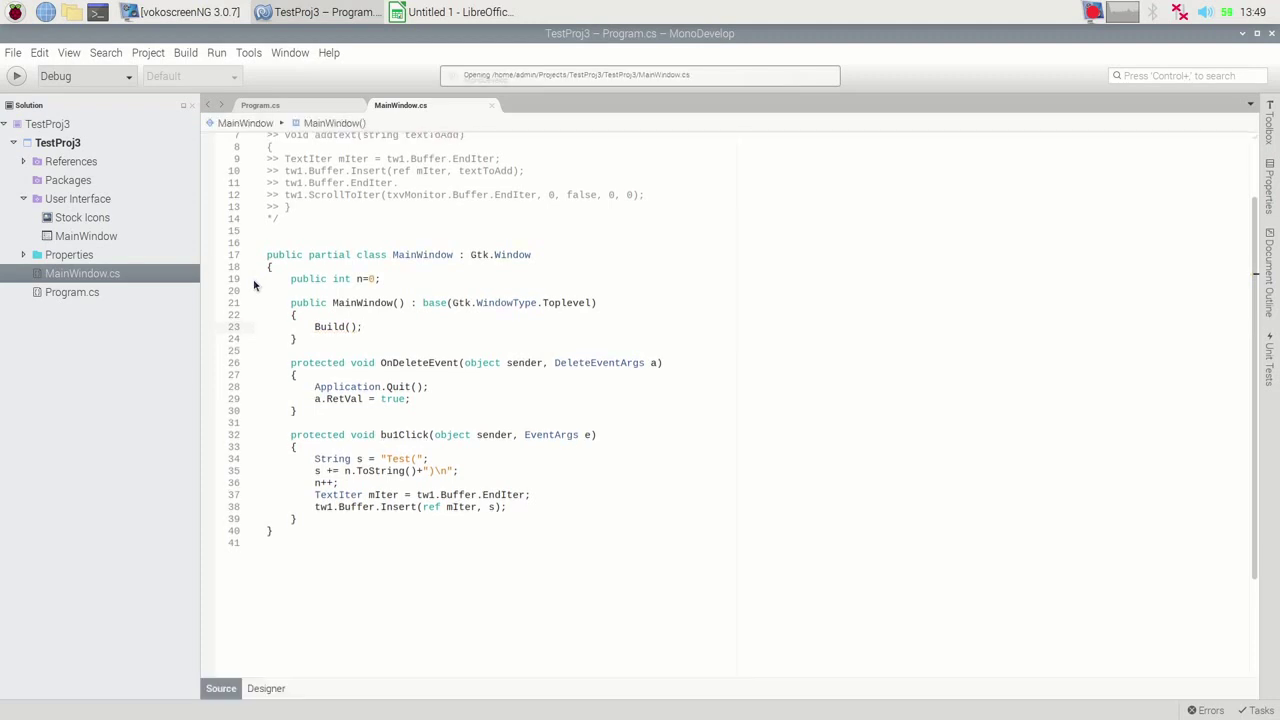
click(268, 689)
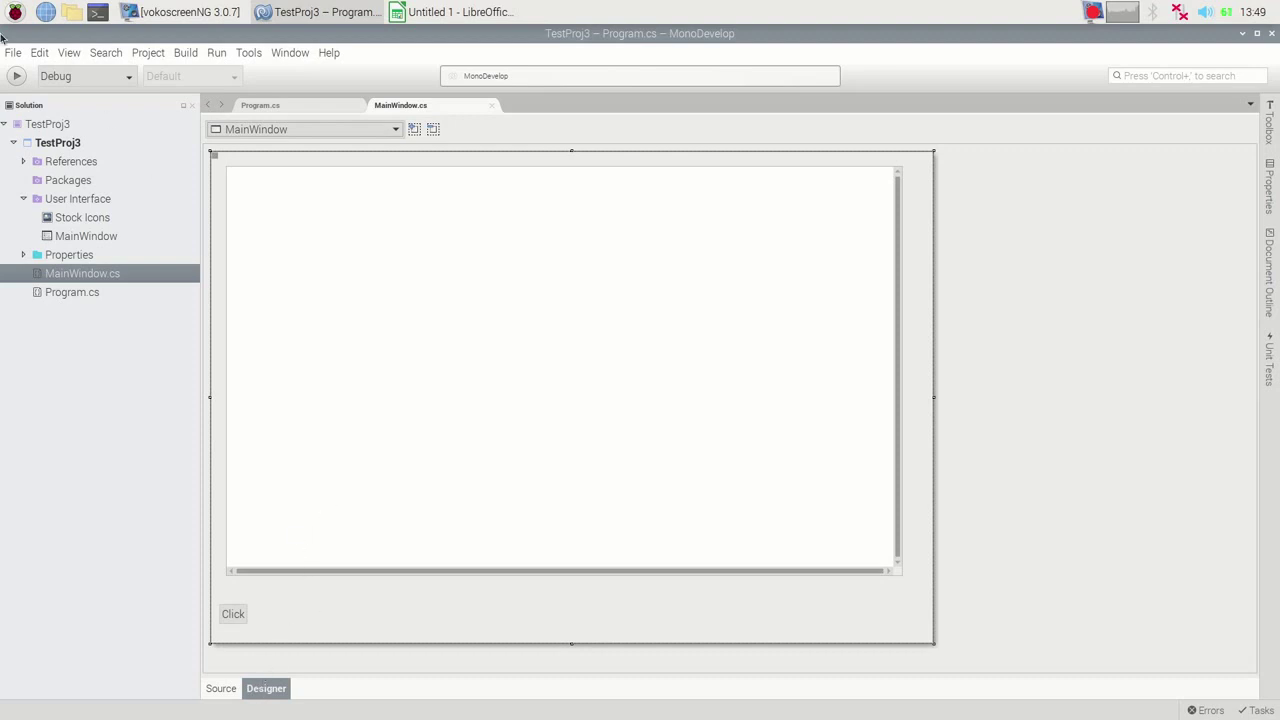
Step: Run TestProj3 with the Debug configuration
click(15, 77)
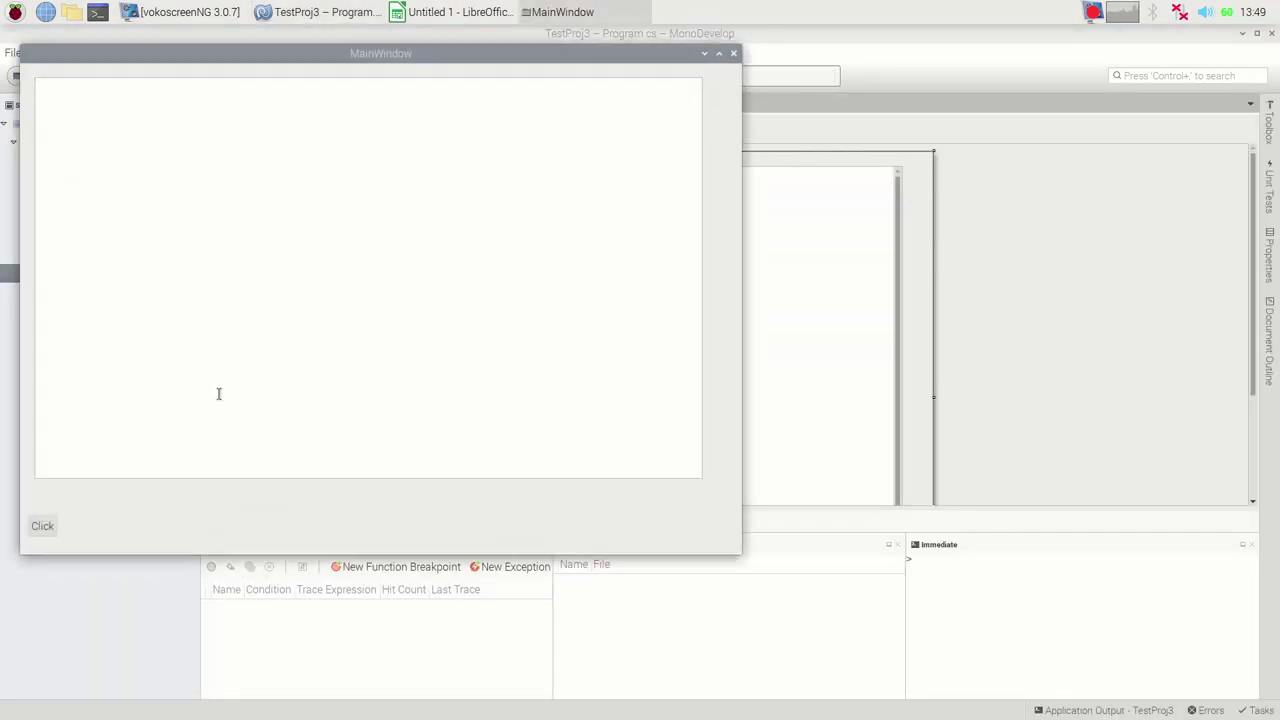
Step: Add ten Test lines, Test(0) through Test(9), to the text area of the running MainWindow and close that window
click(42, 527)
click(42, 528)
click(42, 528)
click(42, 528)
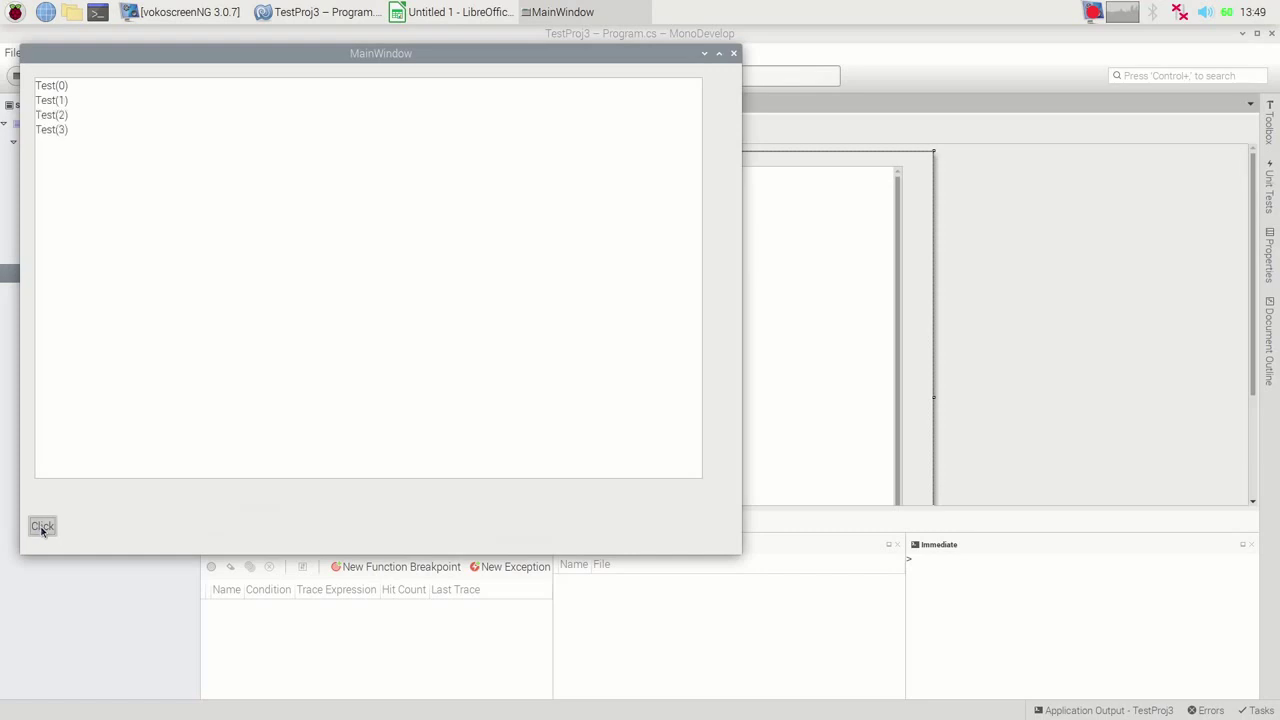
click(42, 528)
click(42, 528)
click(42, 528)
click(42, 528)
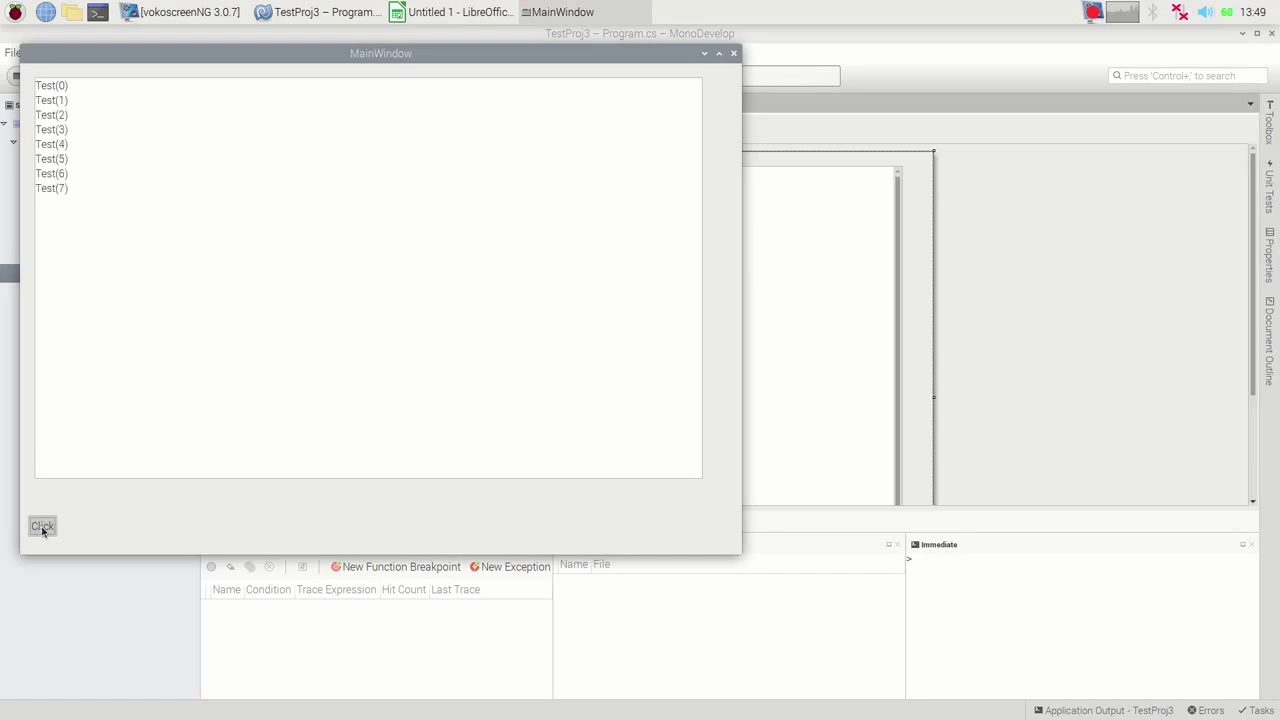
click(42, 528)
click(42, 528)
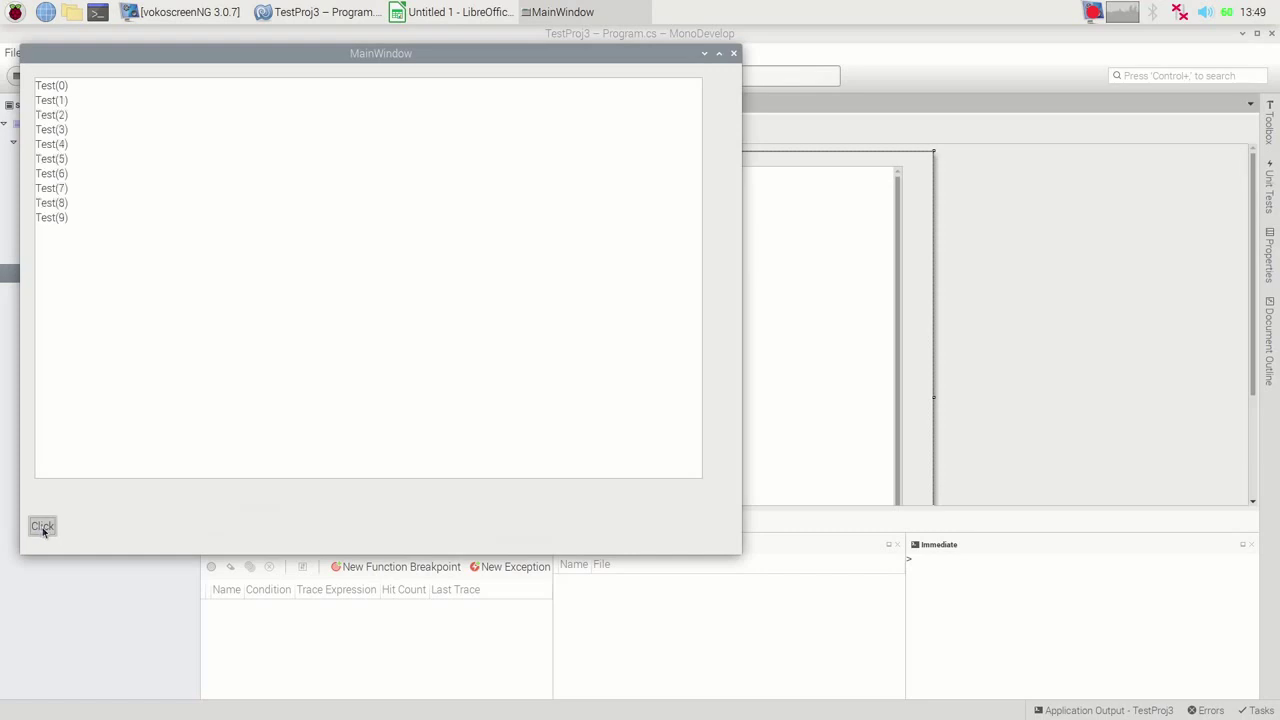
click(734, 54)
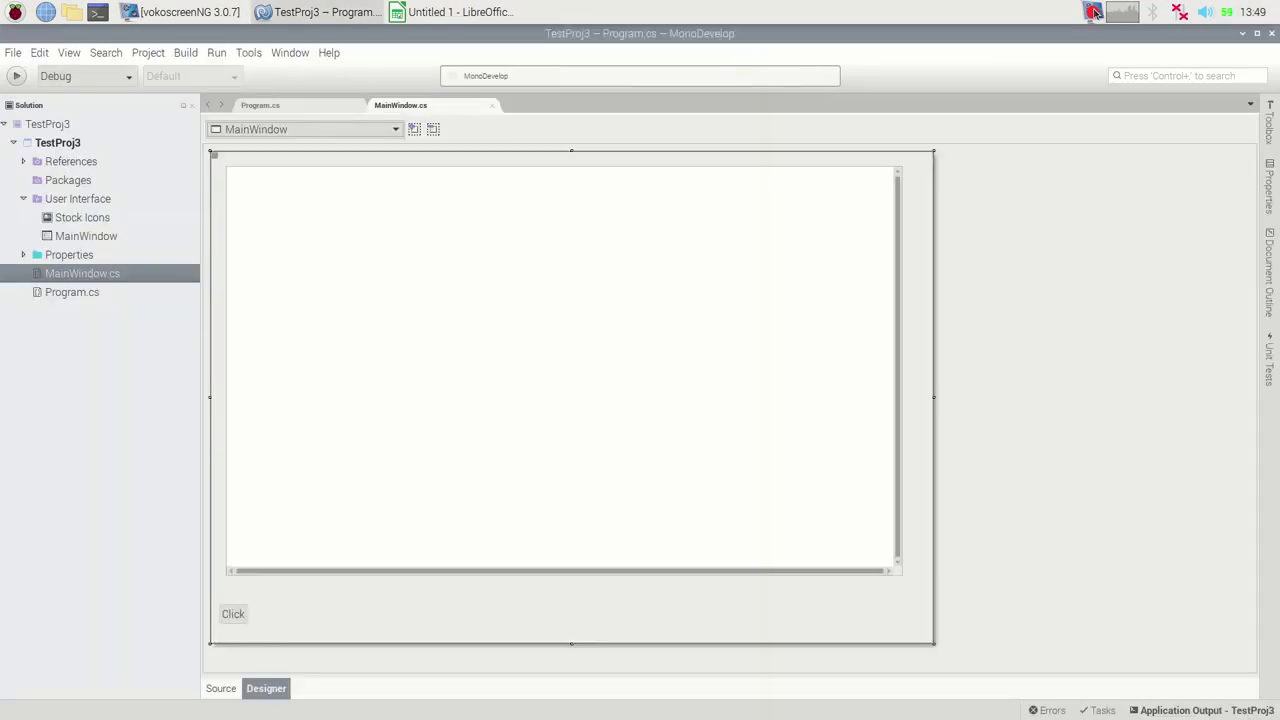
right_click(1095, 12)
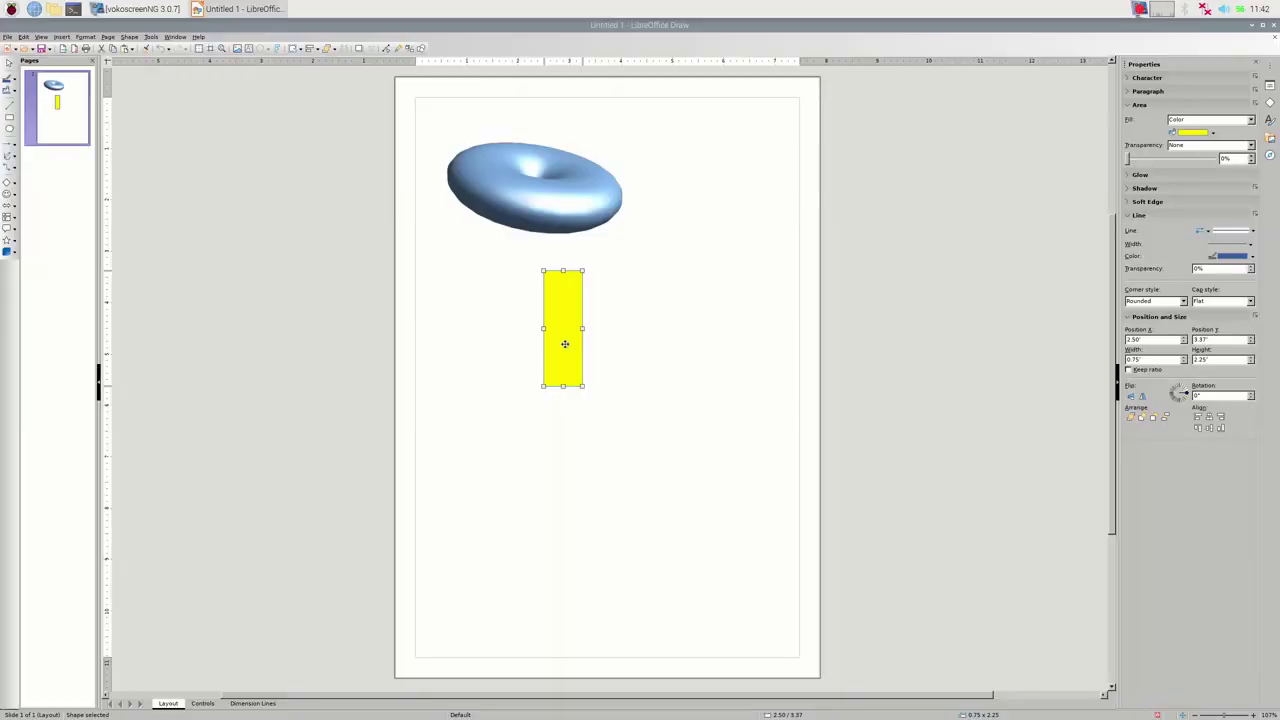
Step: In LibreOffice Draw, transform the yellow rectangle into a 3D rotation object, tilting its axis by shifting the lower end slightly away from the rectangle
right_click(572, 327)
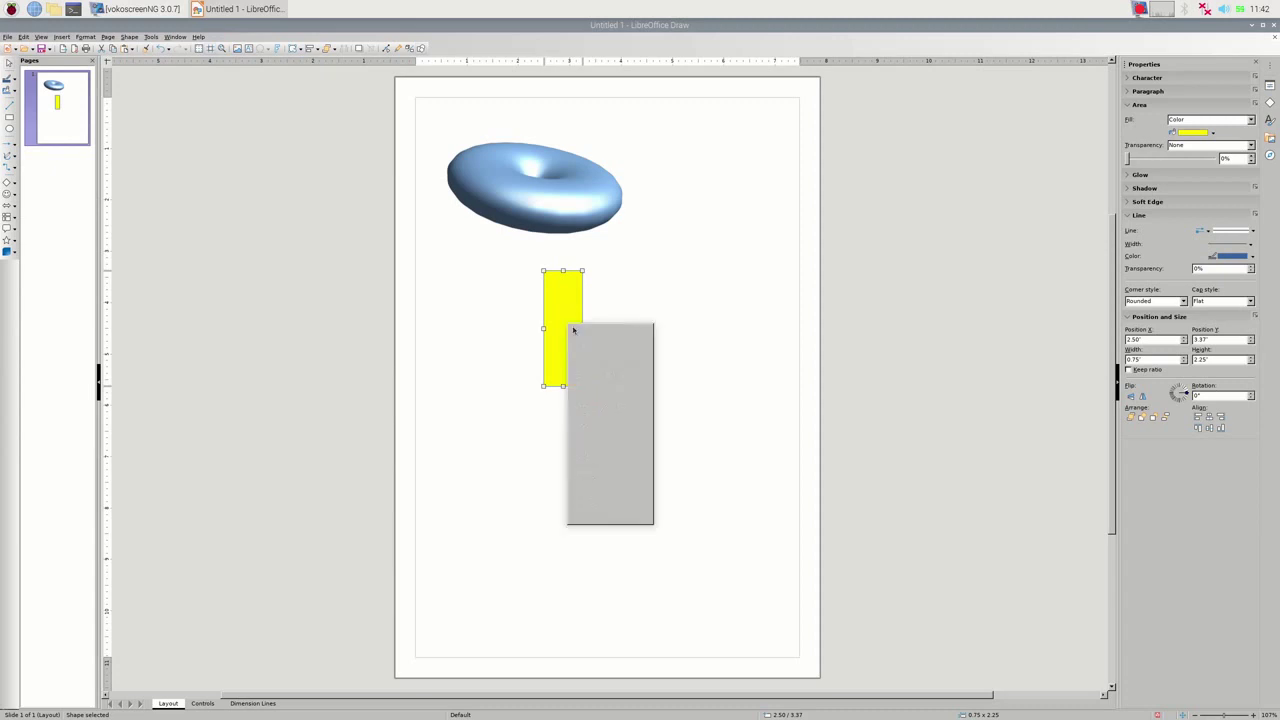
mouse_move(603, 389)
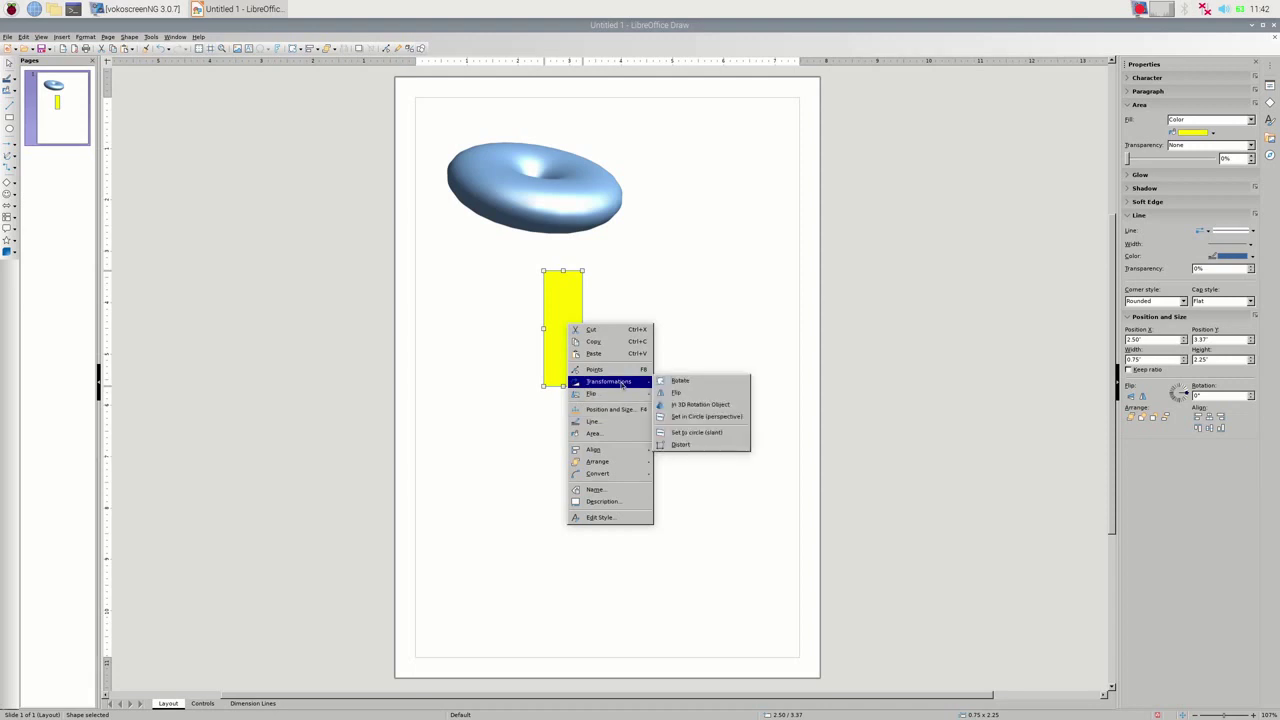
click(678, 405)
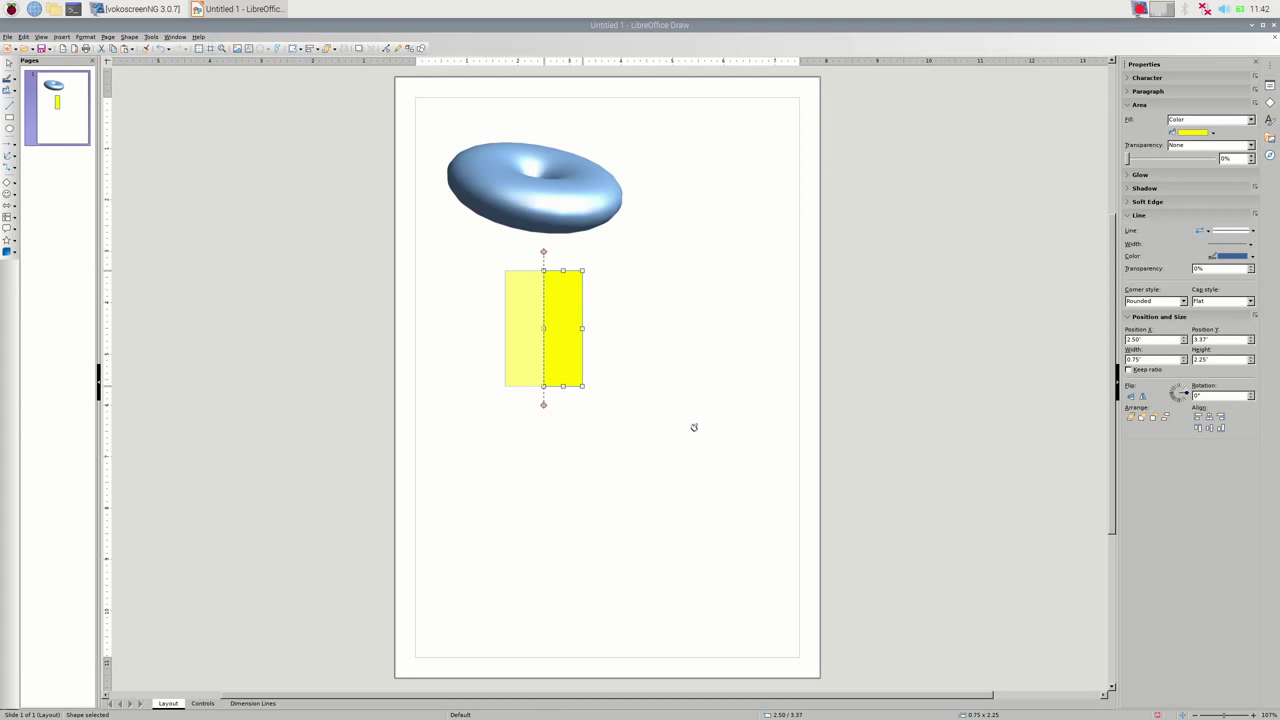
drag(543, 404, 537, 405)
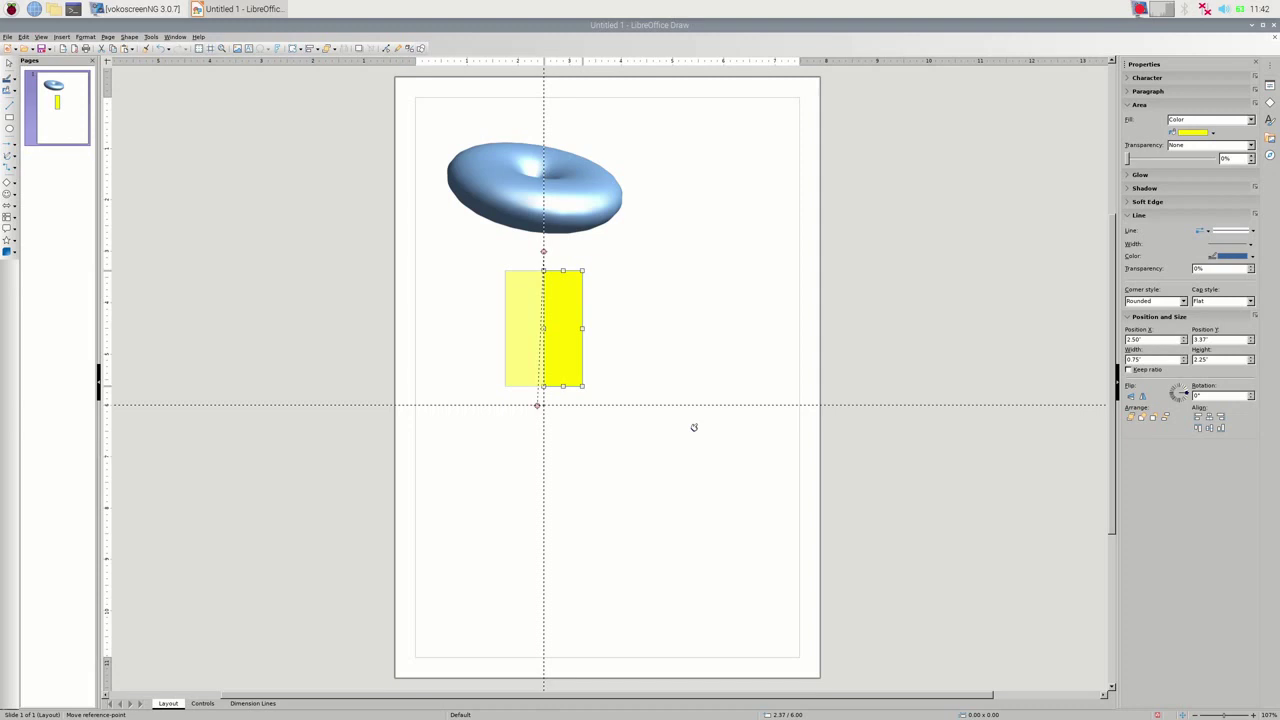
drag(694, 427, 703, 429)
right_click(705, 428)
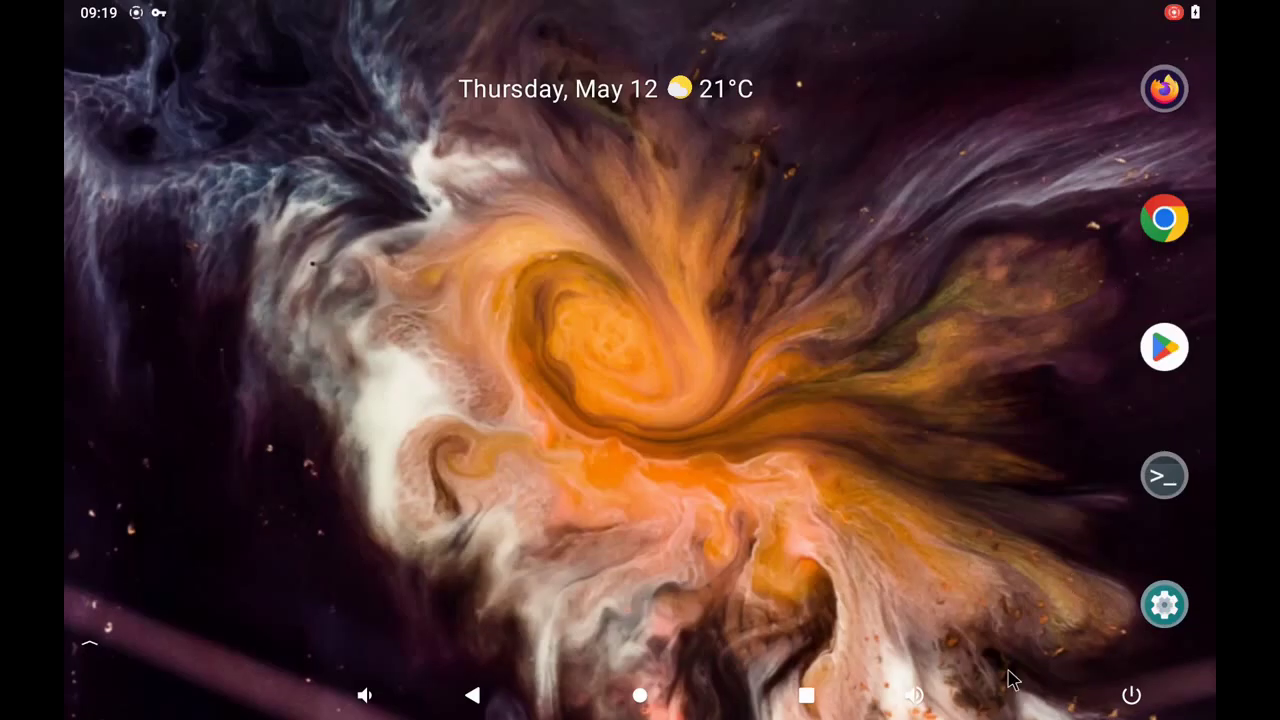
Step: On the Android desktop, dismiss Play Games from the recent apps and browse the full list of installed apps
drag(980, 497, 874, 9)
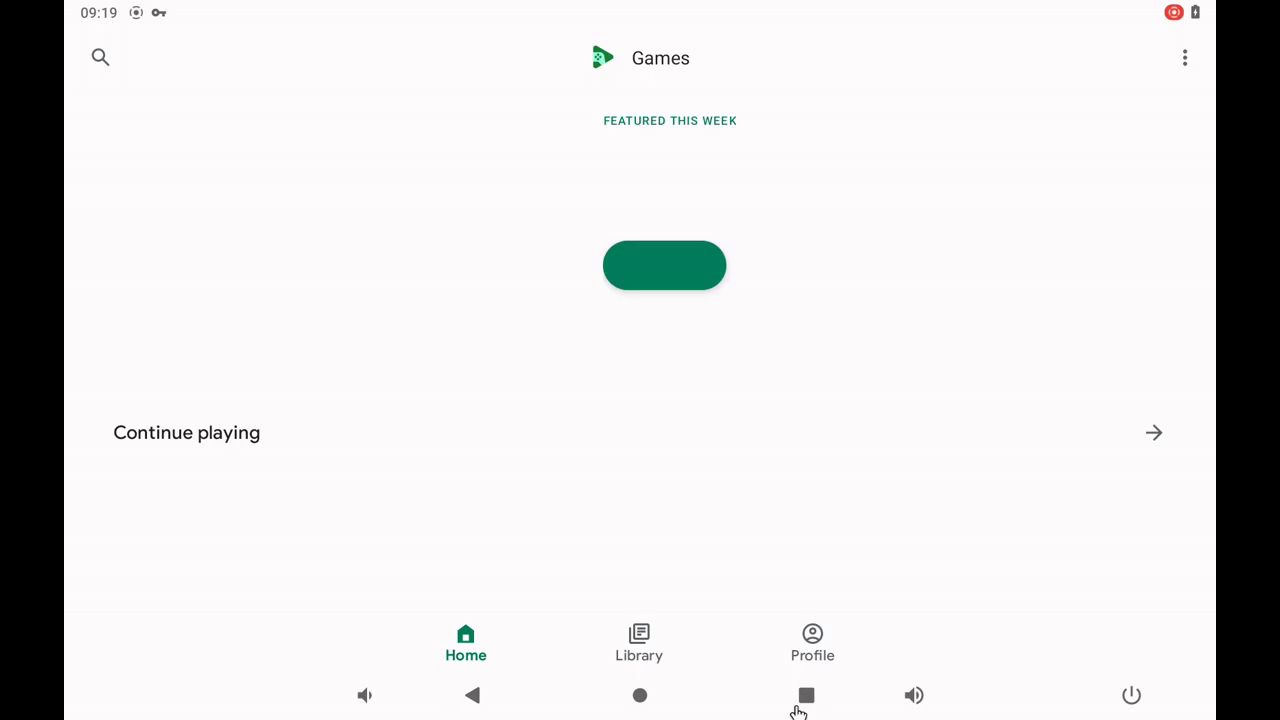
click(797, 705)
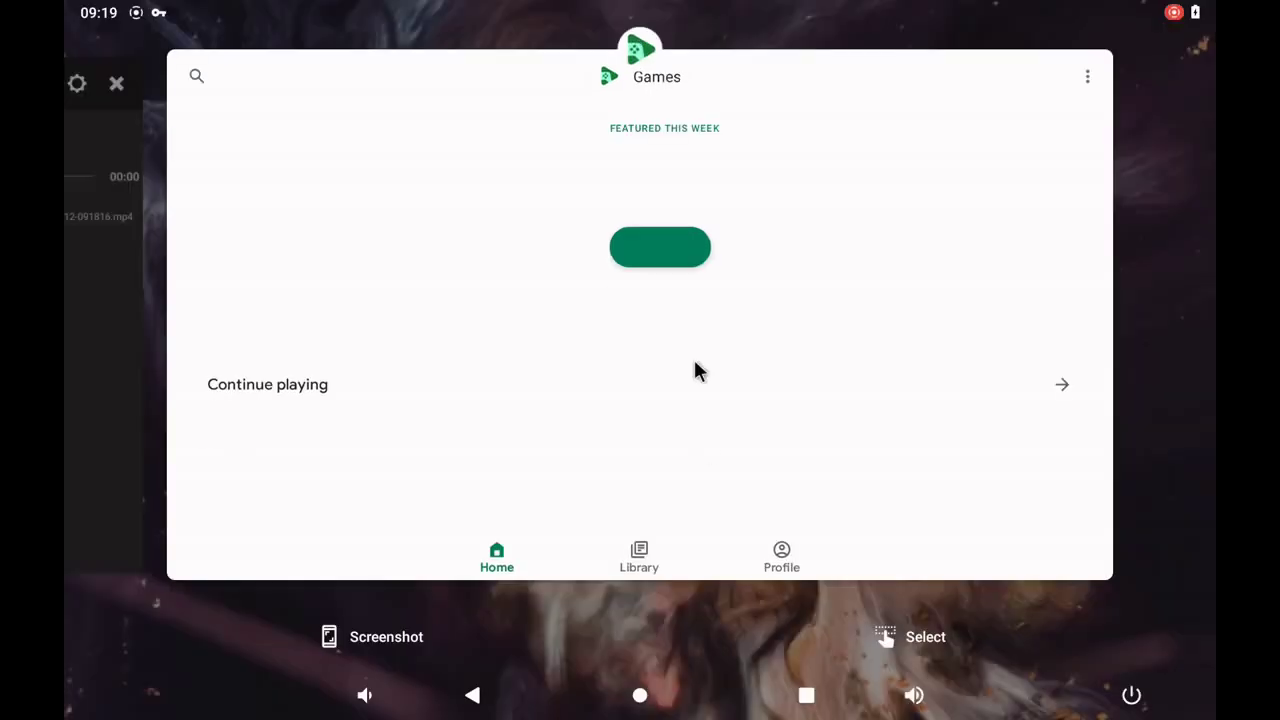
drag(701, 533, 709, 6)
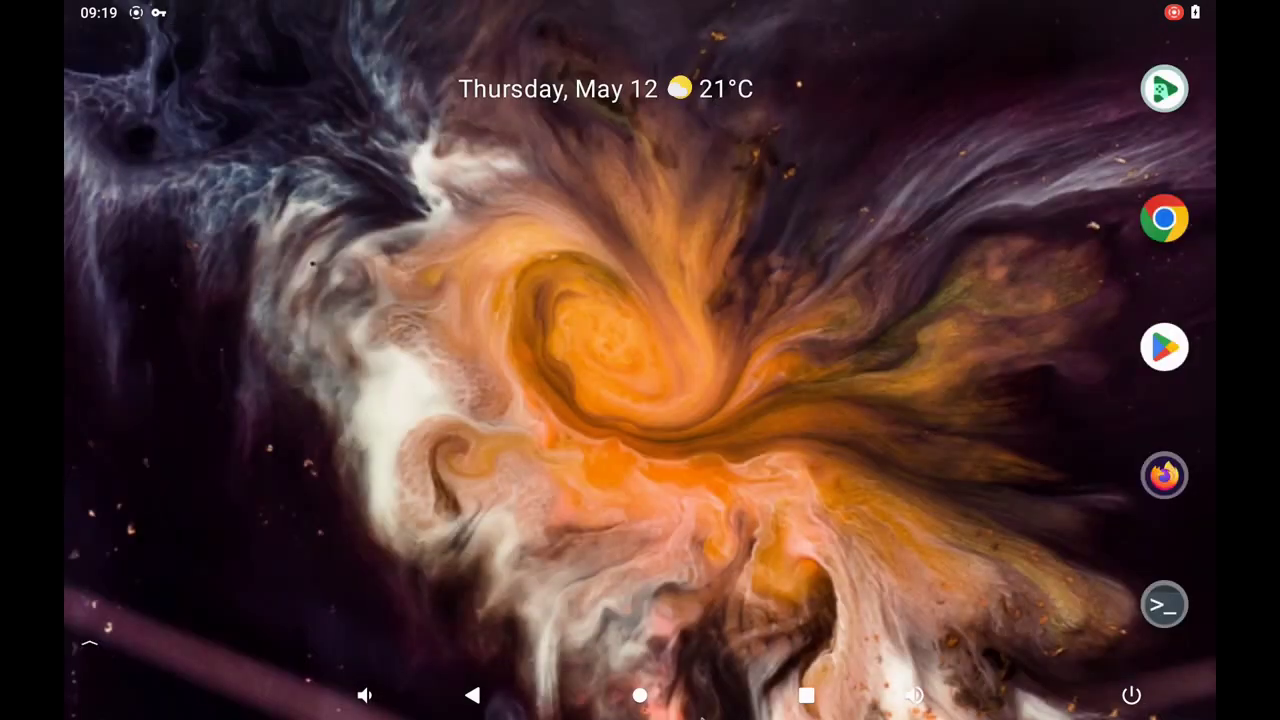
drag(714, 636, 710, 100)
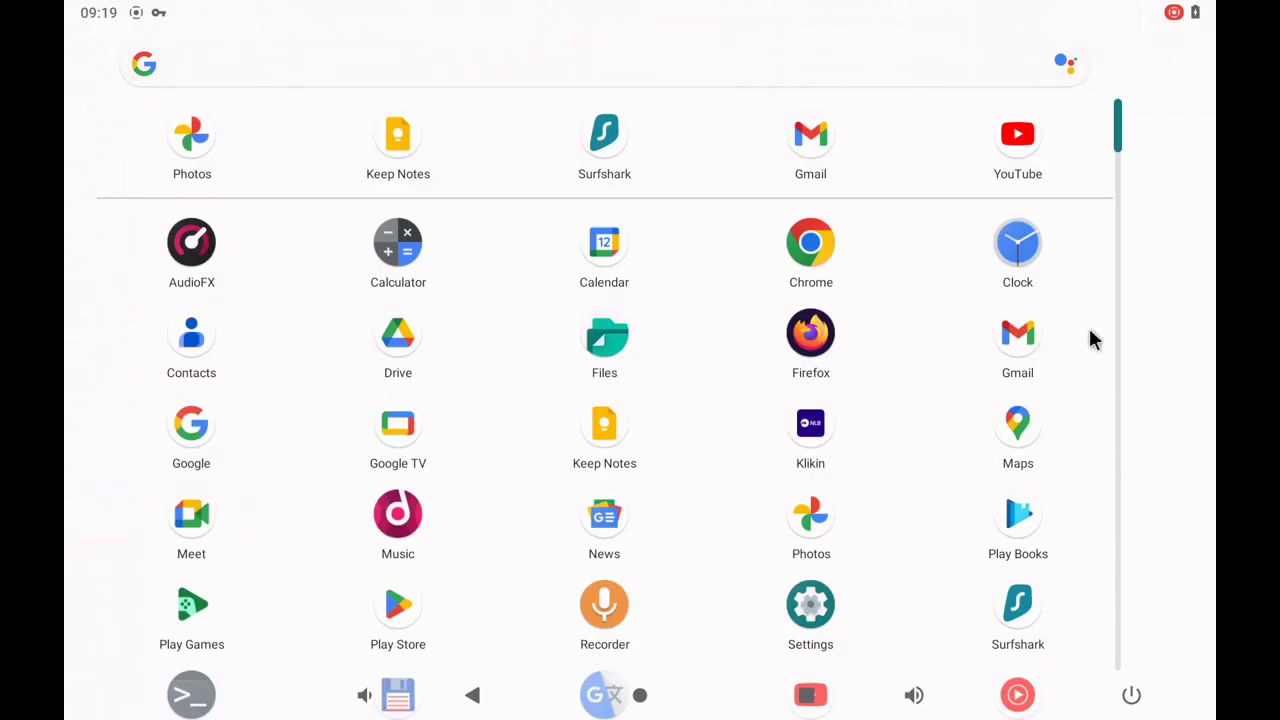
drag(1120, 115, 1110, 655)
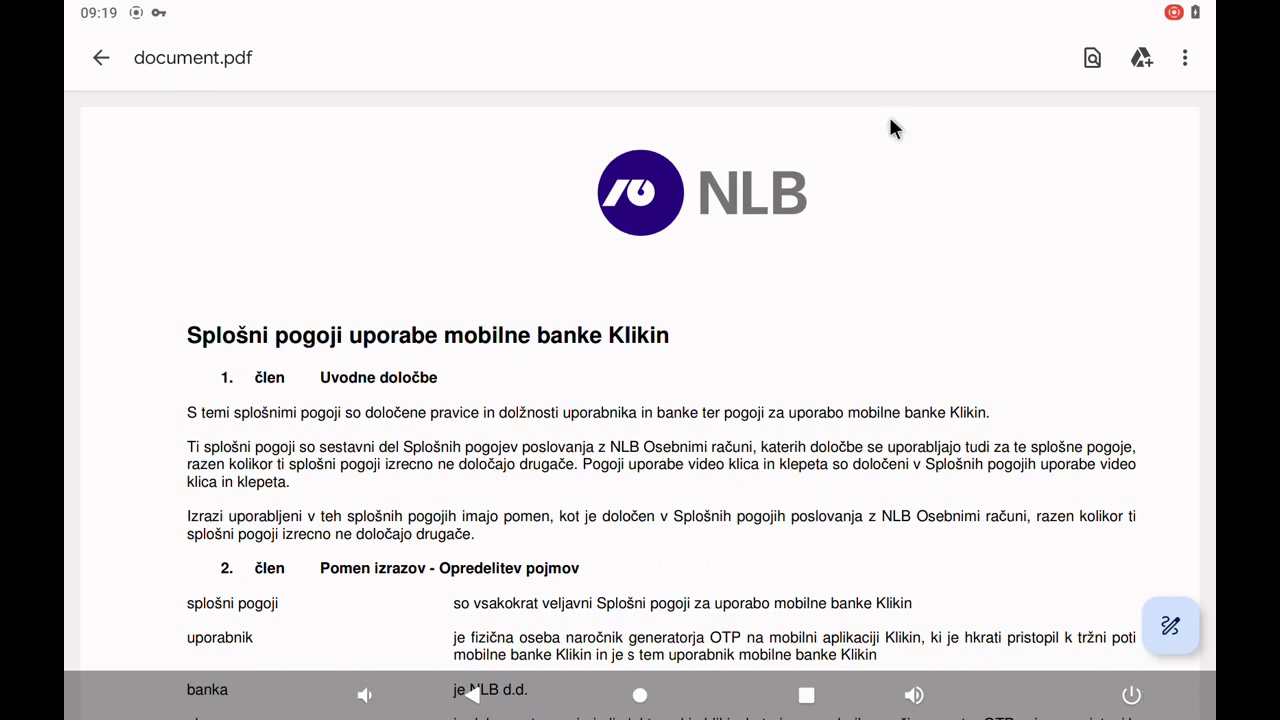
Step: Return from document.pdf to Total Commander, go up from Download to /storage/emulated/0, and dismiss the file manager from the recent apps
click(104, 59)
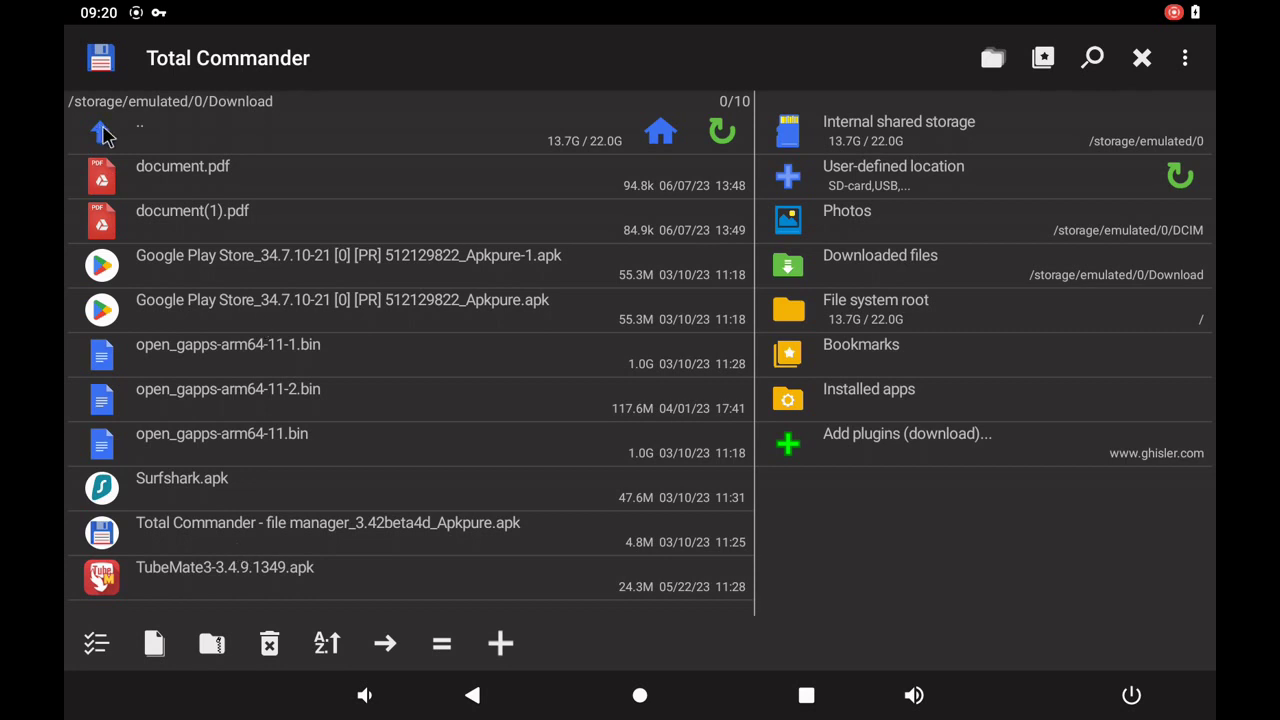
click(105, 135)
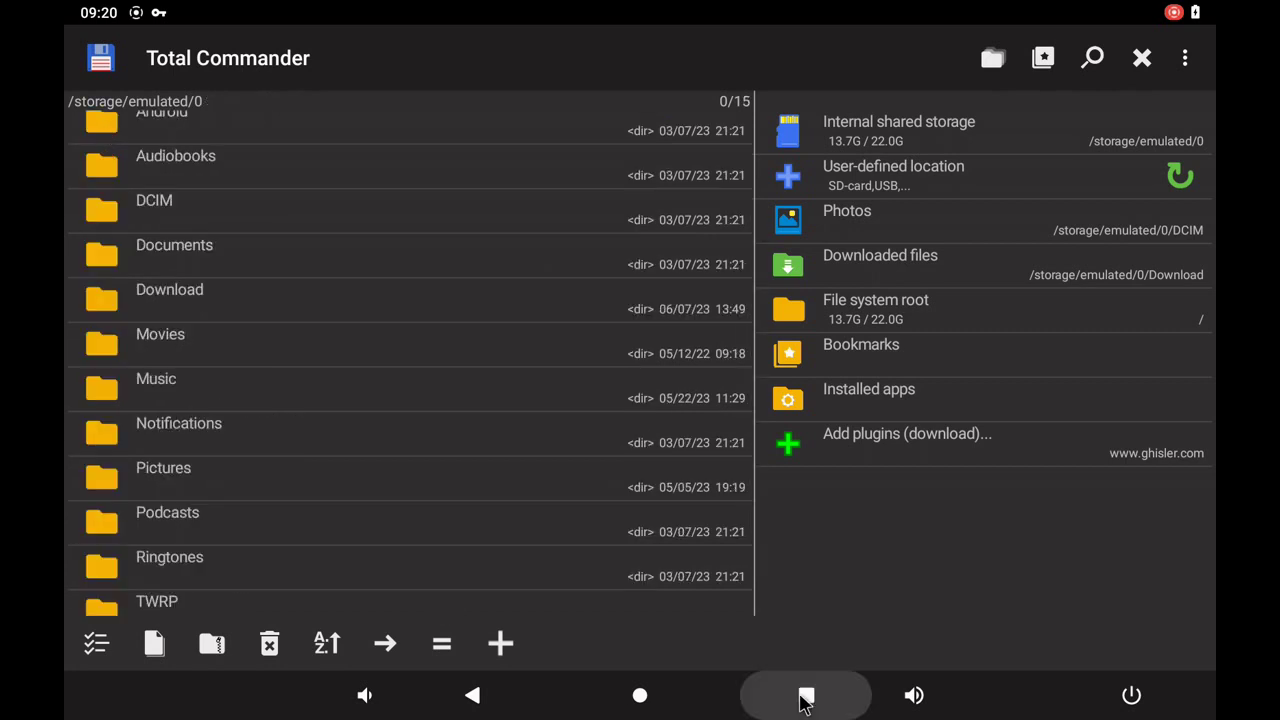
click(805, 700)
drag(571, 434, 291, 37)
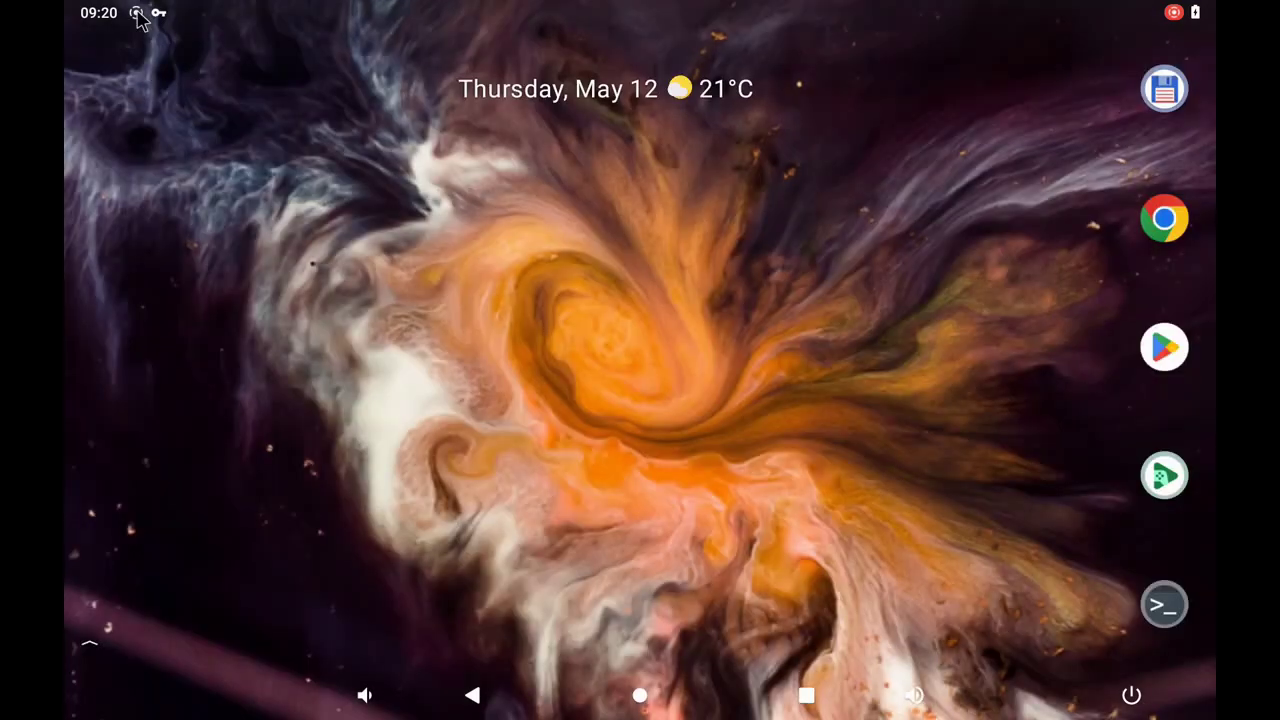
Step: Open Calculator from the app list and compute 9 × 6
click(140, 20)
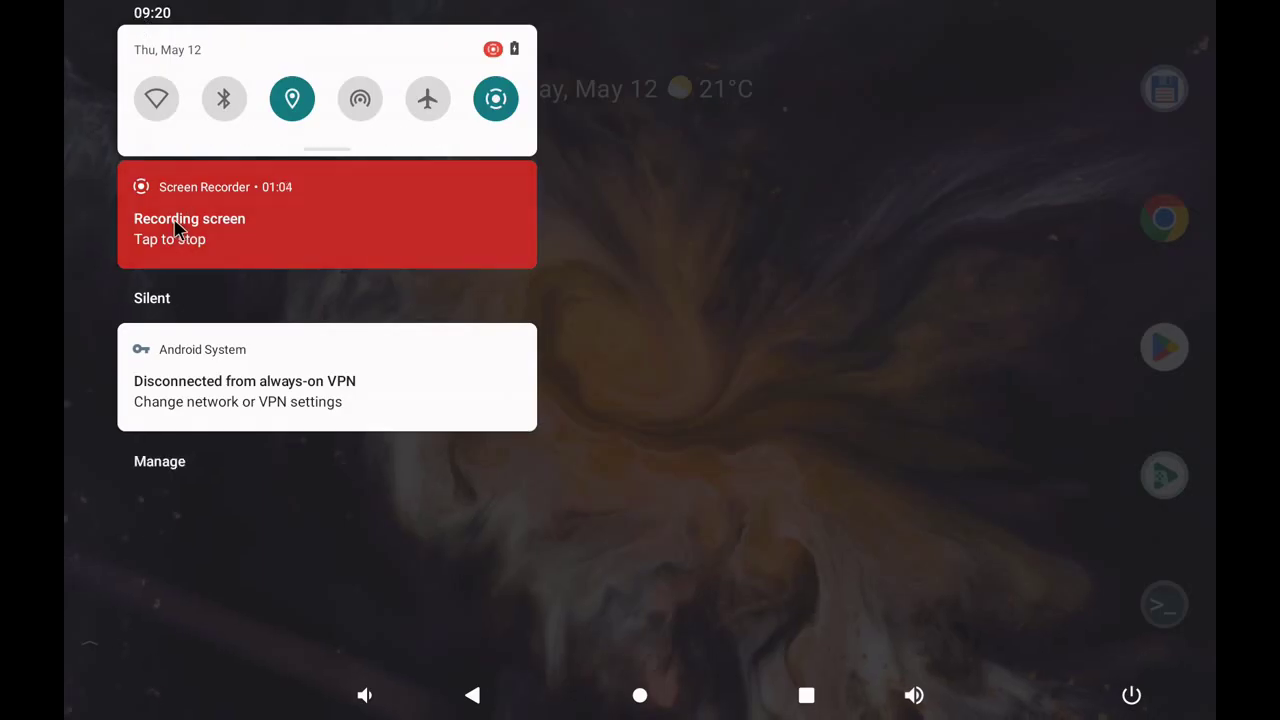
drag(975, 420, 978, 178)
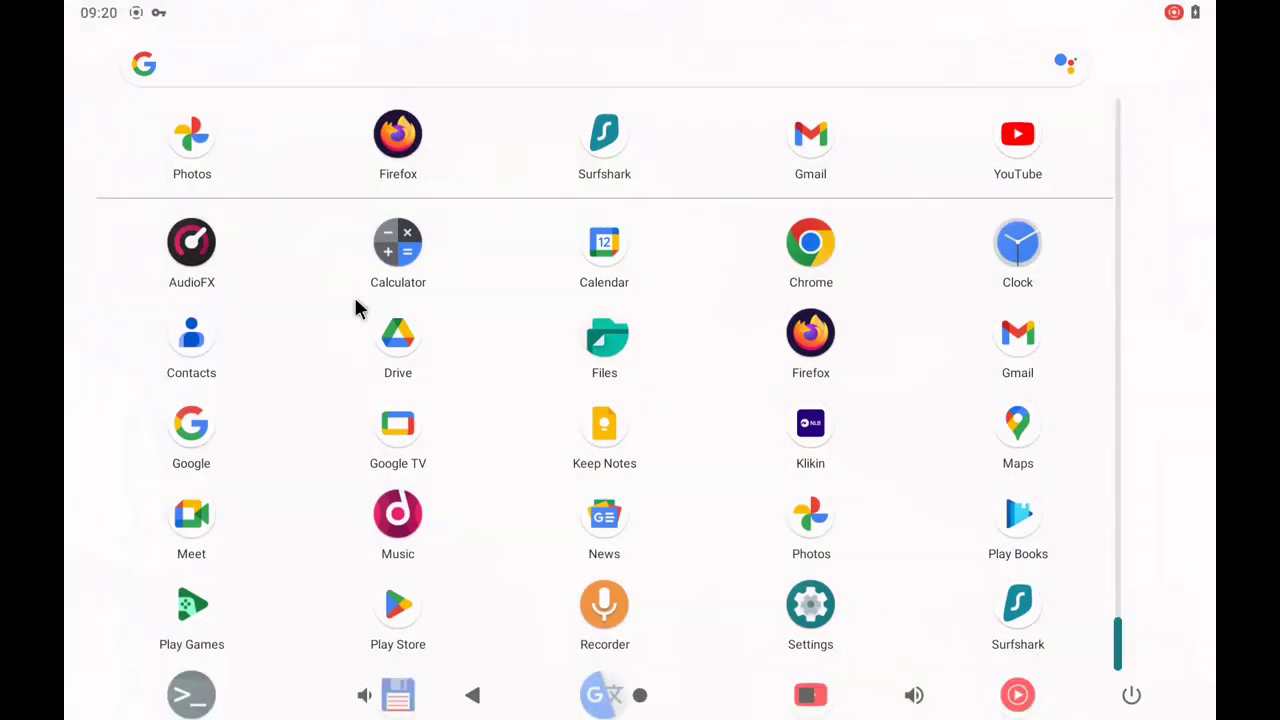
click(390, 253)
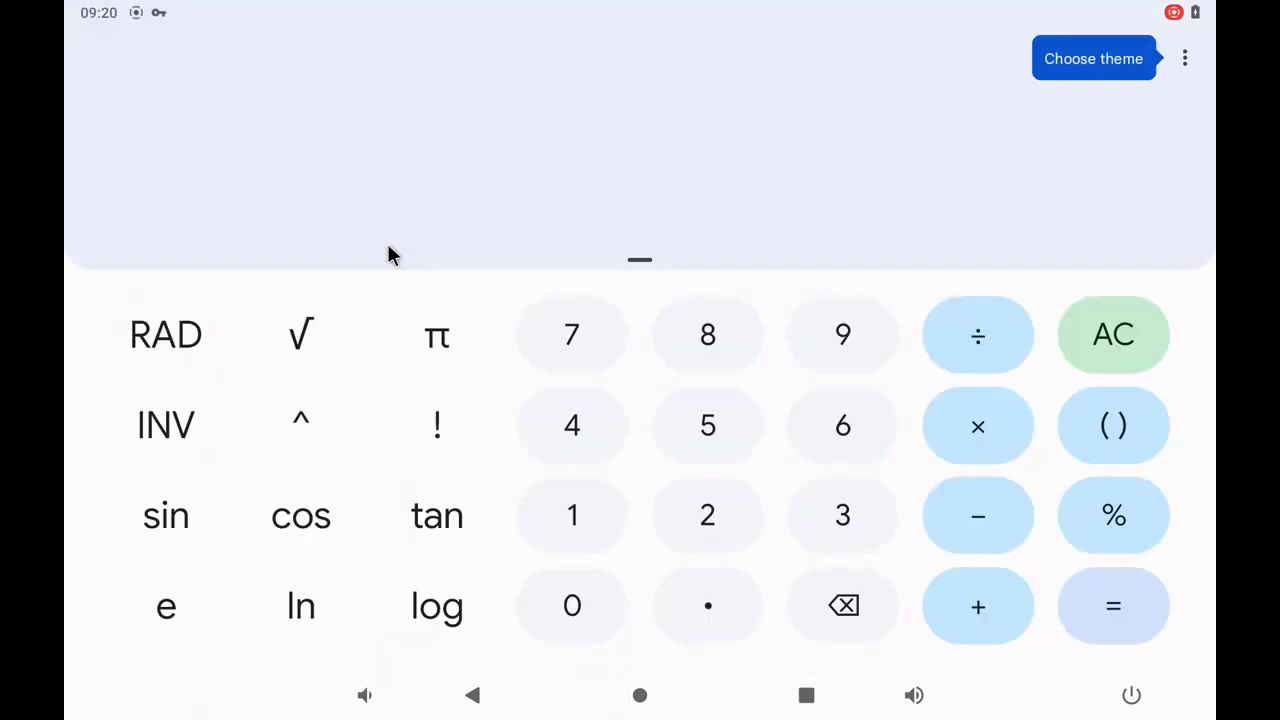
click(853, 347)
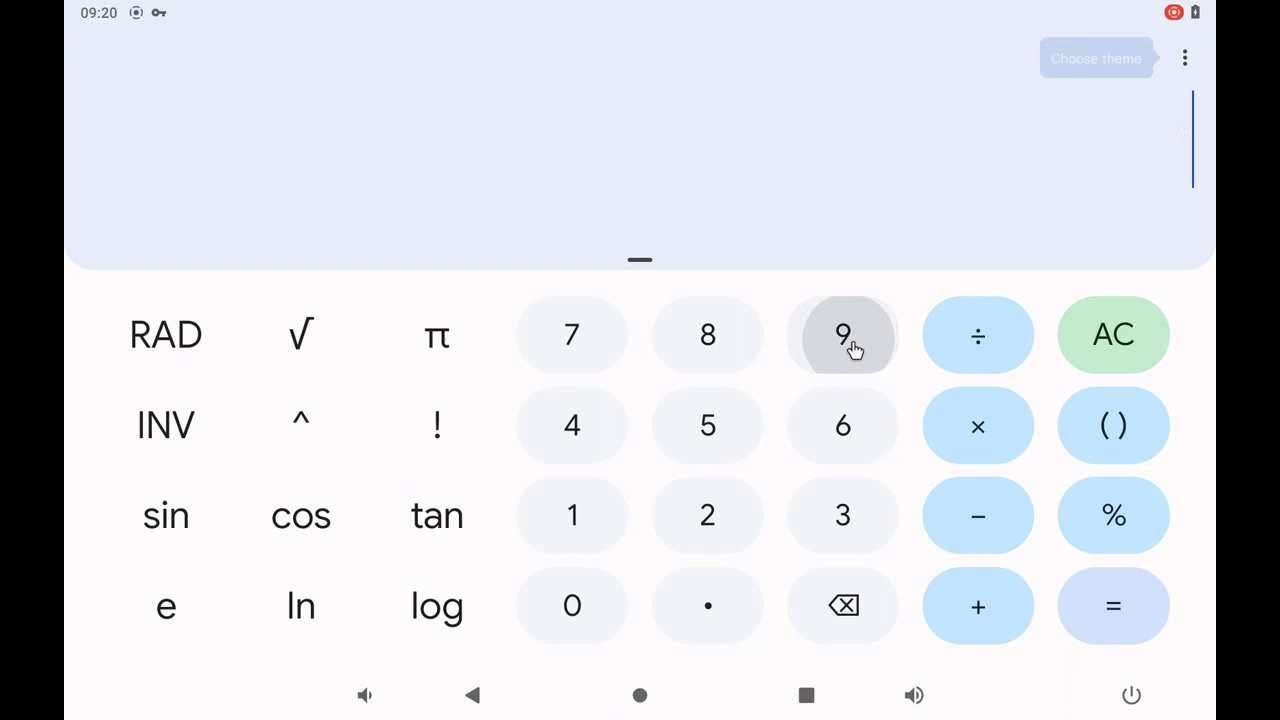
click(949, 420)
click(866, 438)
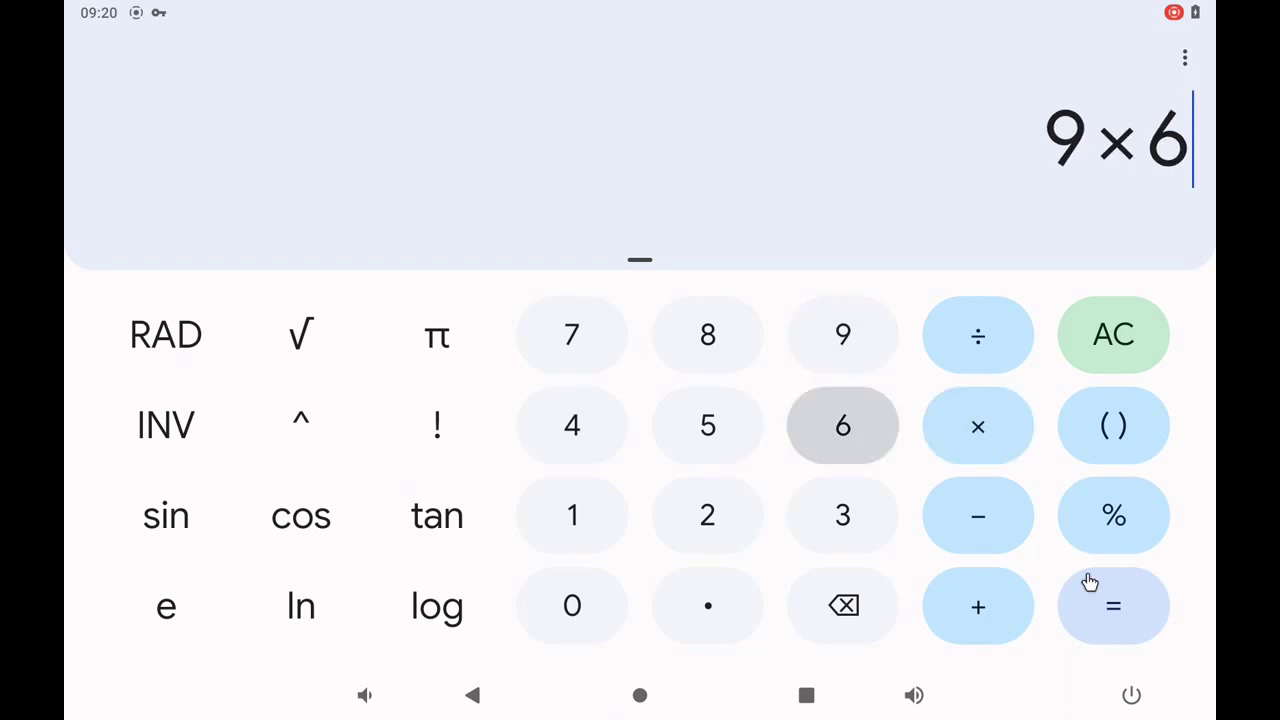
click(1135, 609)
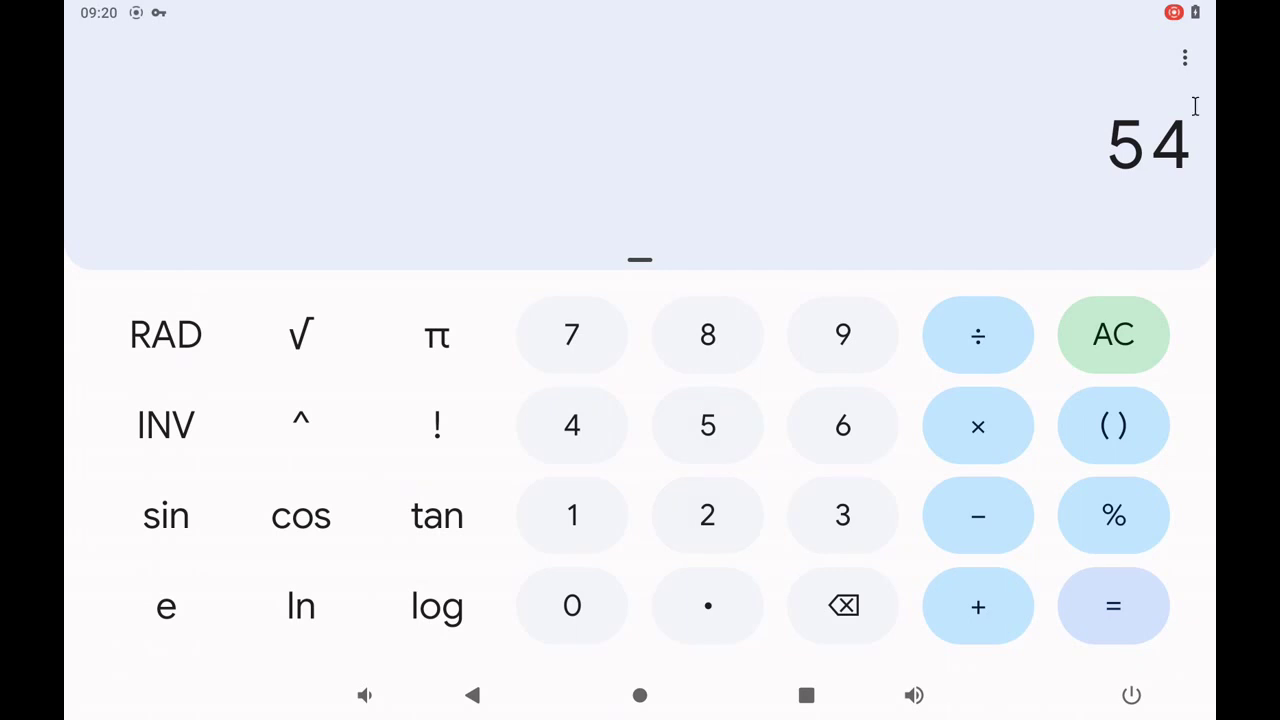
Step: View the calculator's additional options without choosing any, and dismiss Calculator from the recent apps
click(1186, 58)
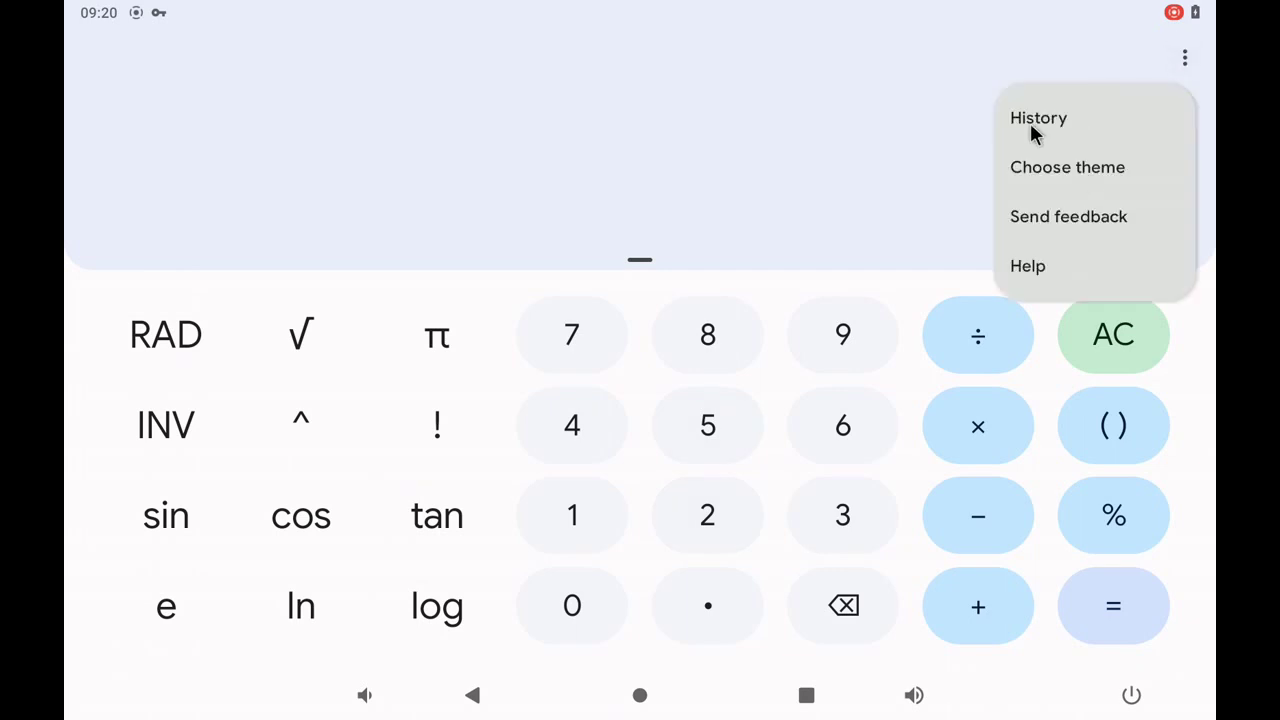
click(885, 212)
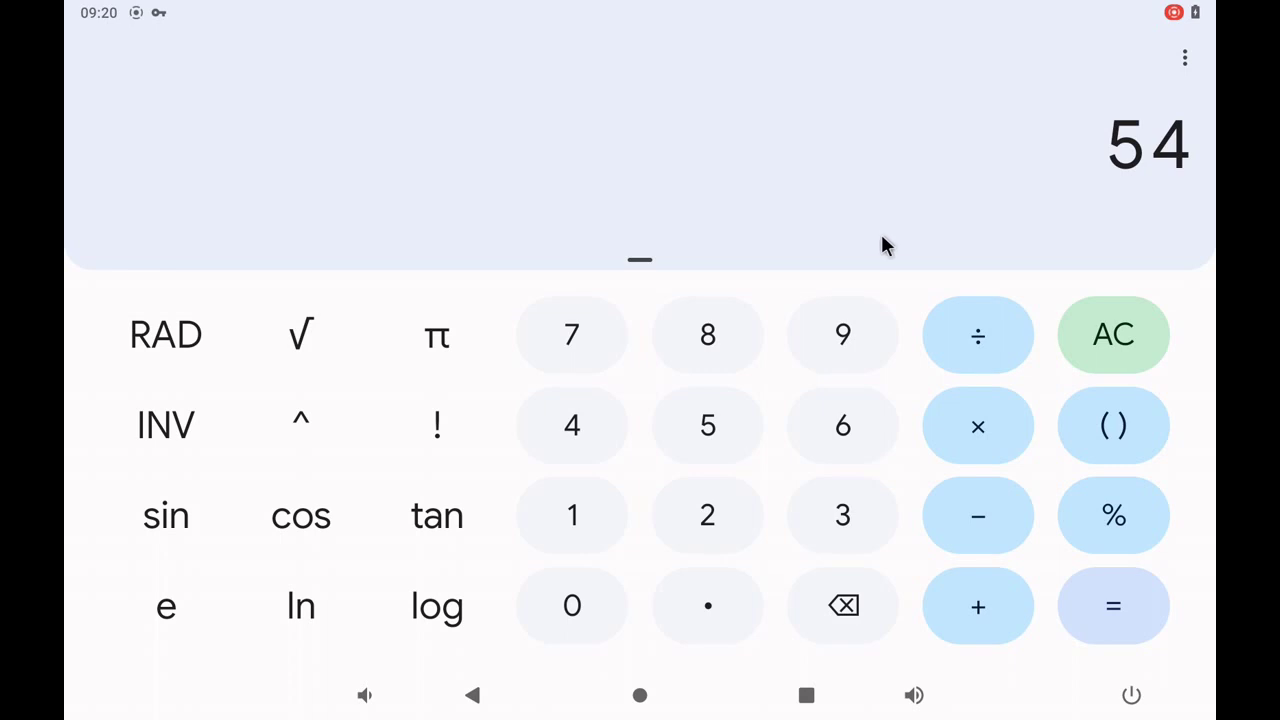
click(806, 695)
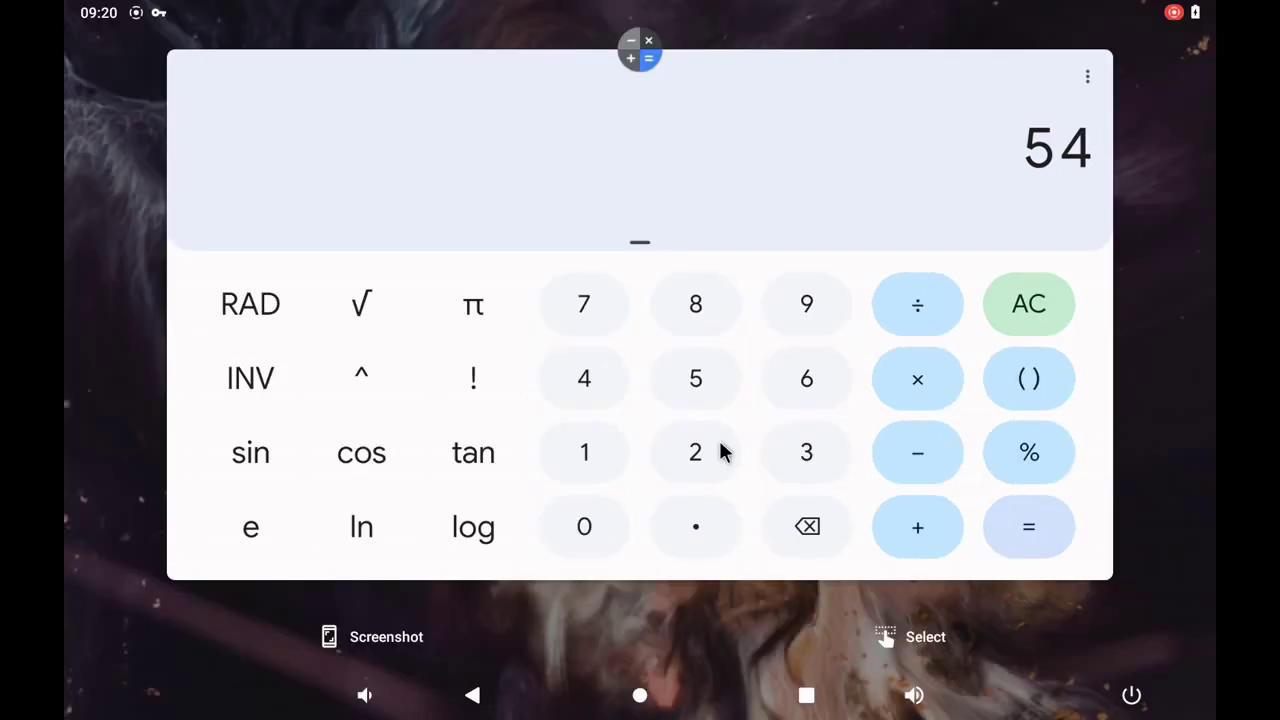
drag(724, 452, 814, 9)
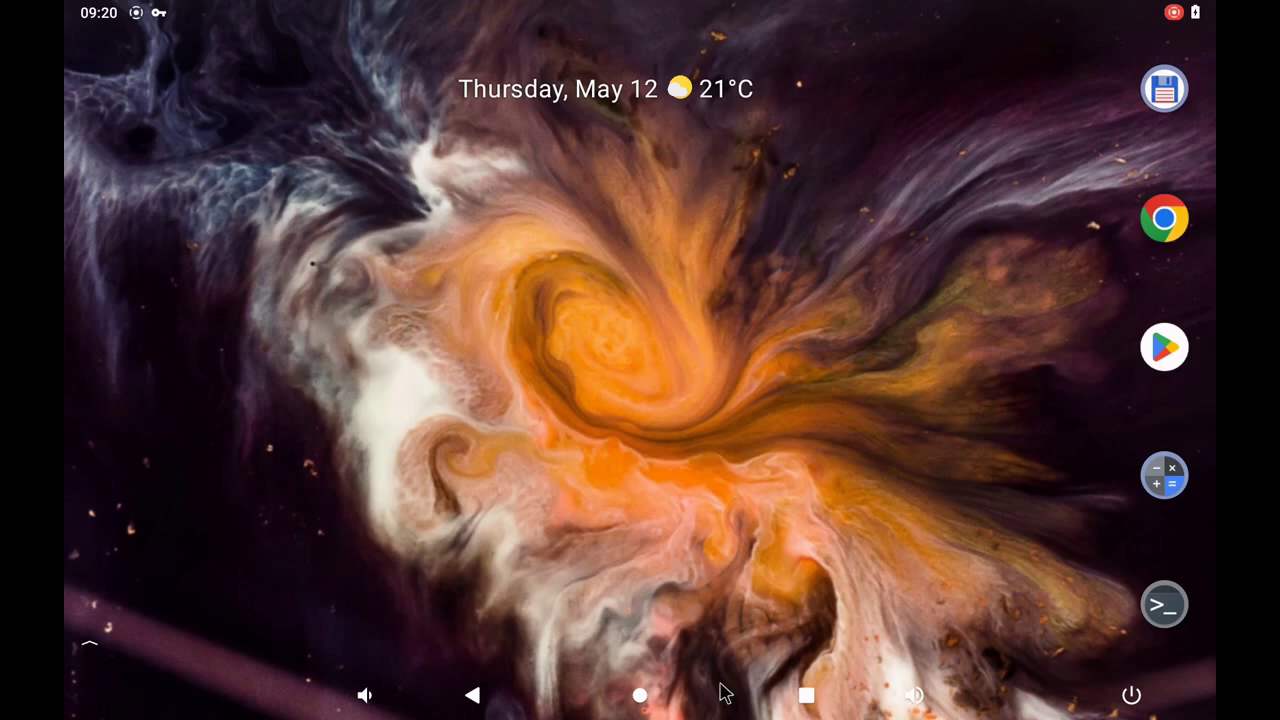
Step: Launch Google Meet from the app list and dismiss it from the recent apps
drag(725, 693, 751, 92)
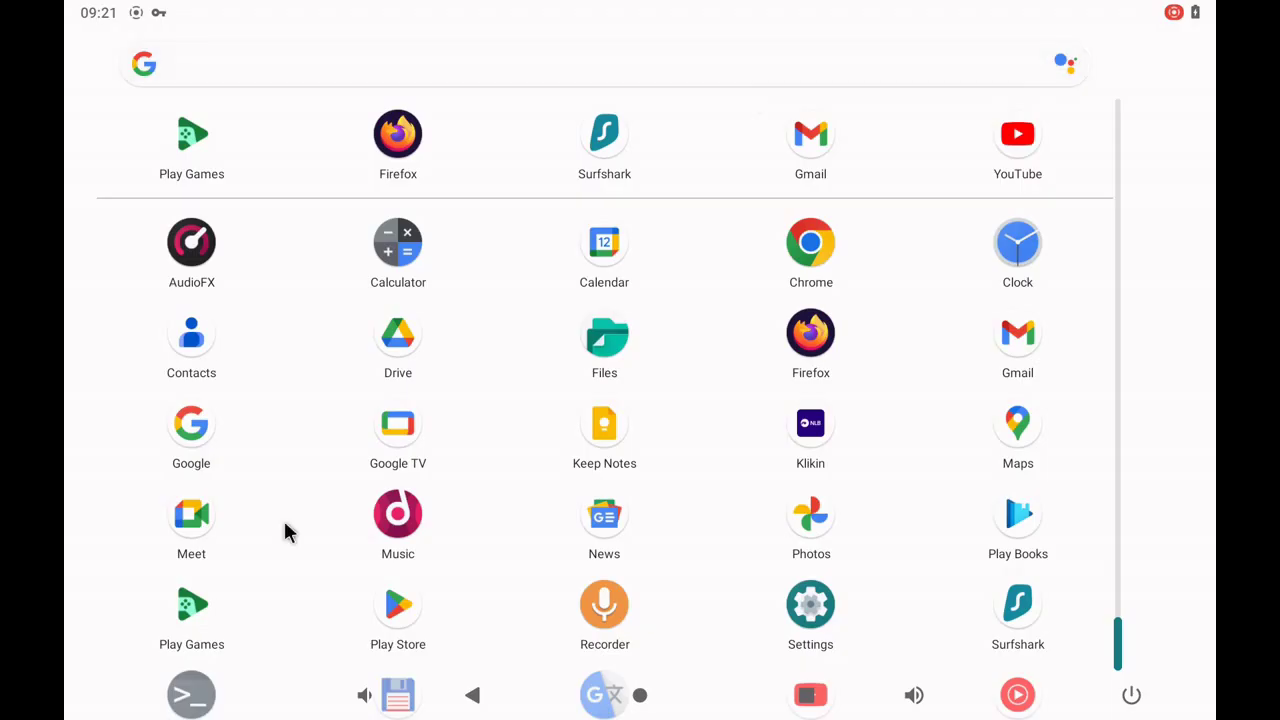
click(188, 518)
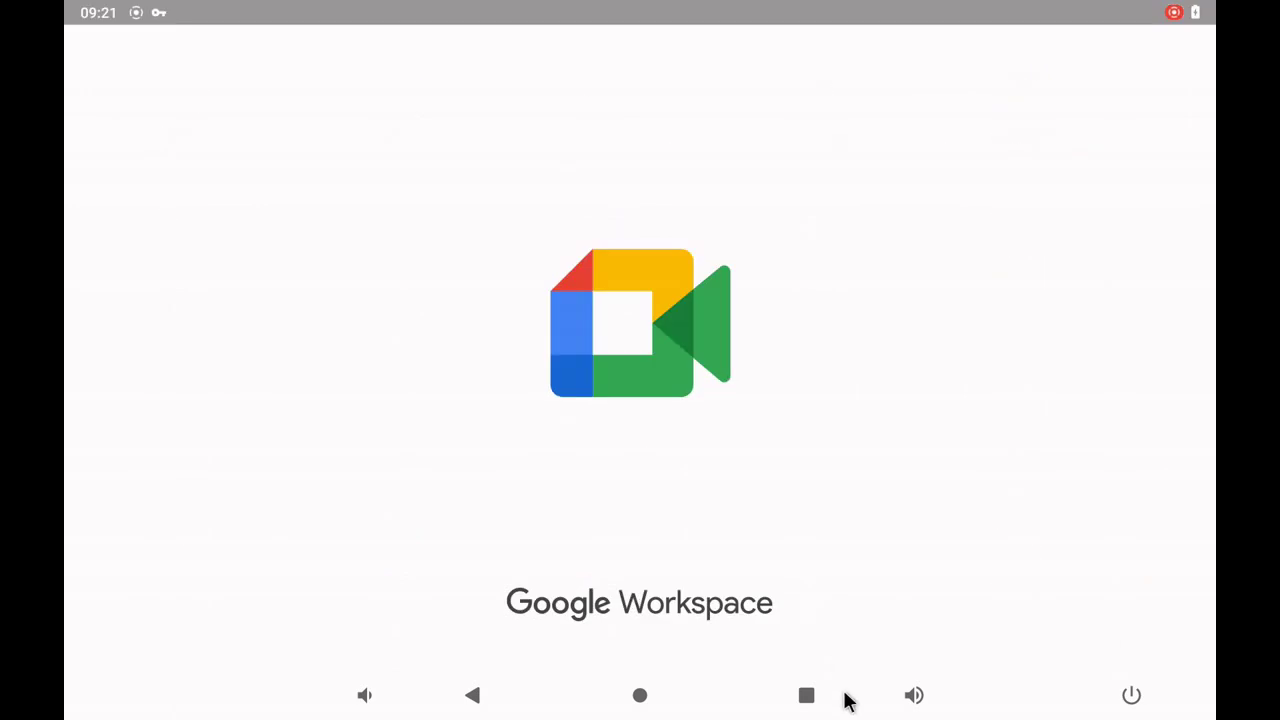
click(806, 700)
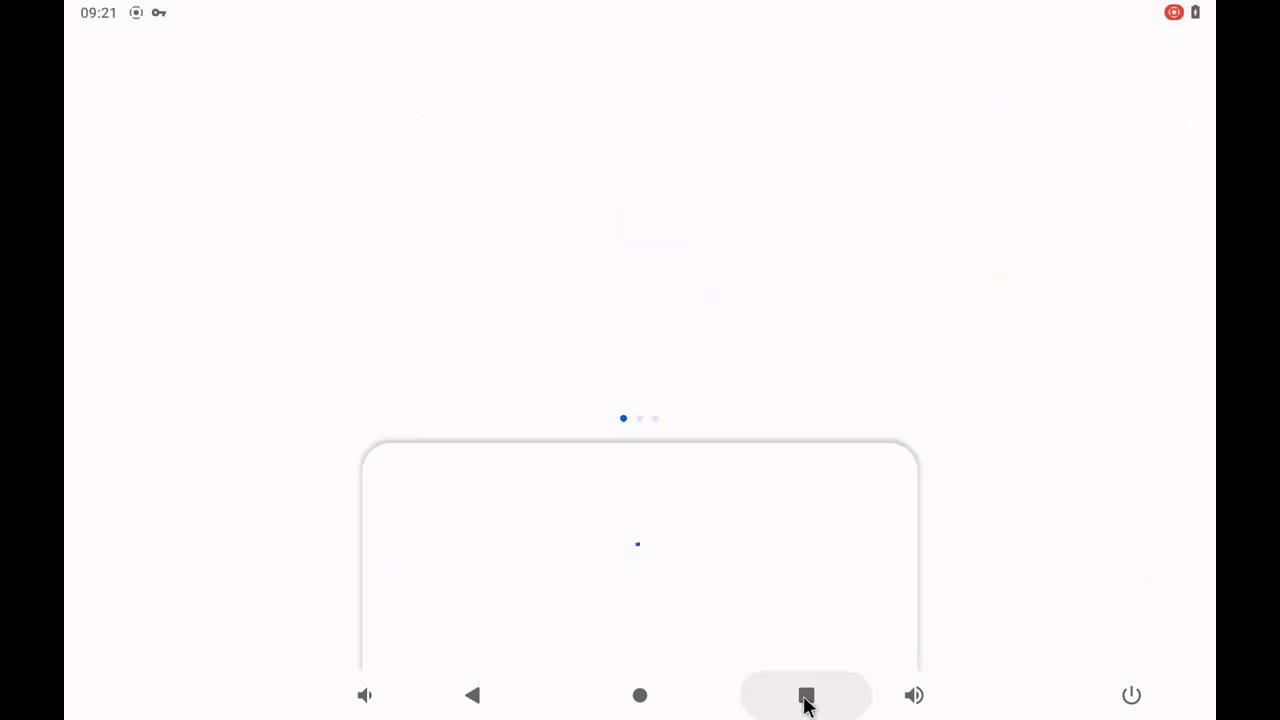
drag(760, 310, 789, 9)
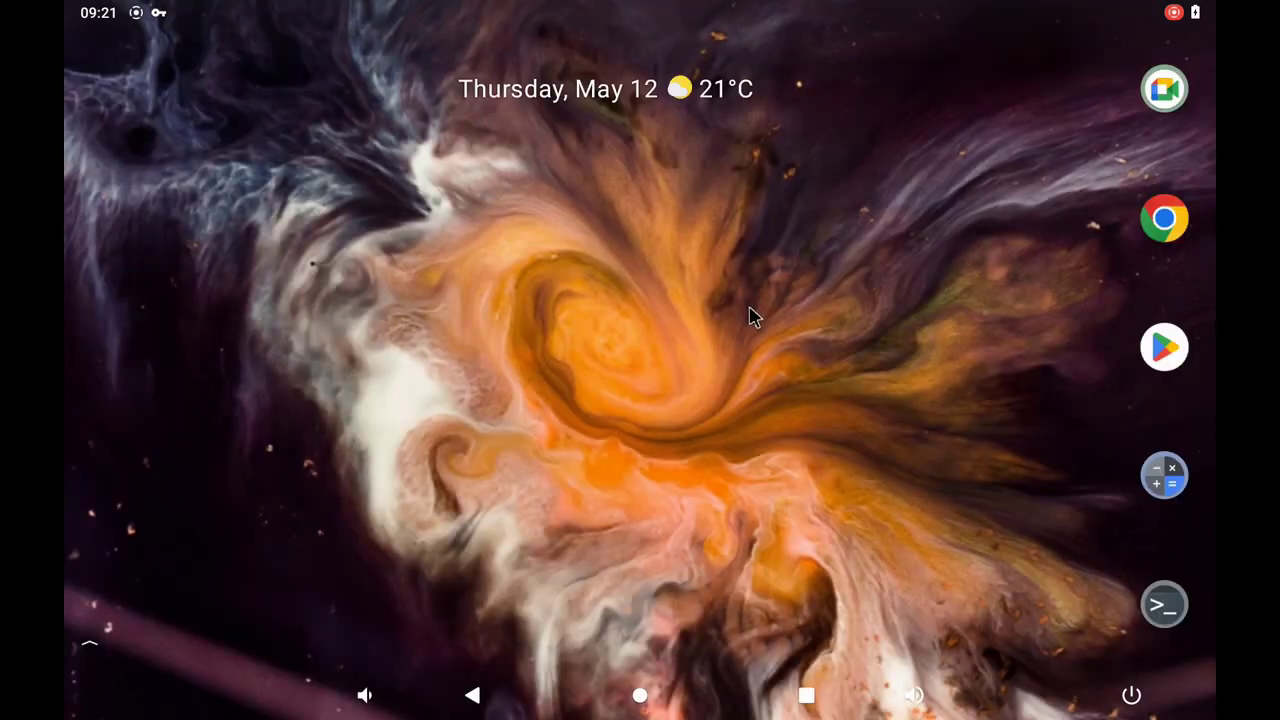
drag(137, 18, 186, 314)
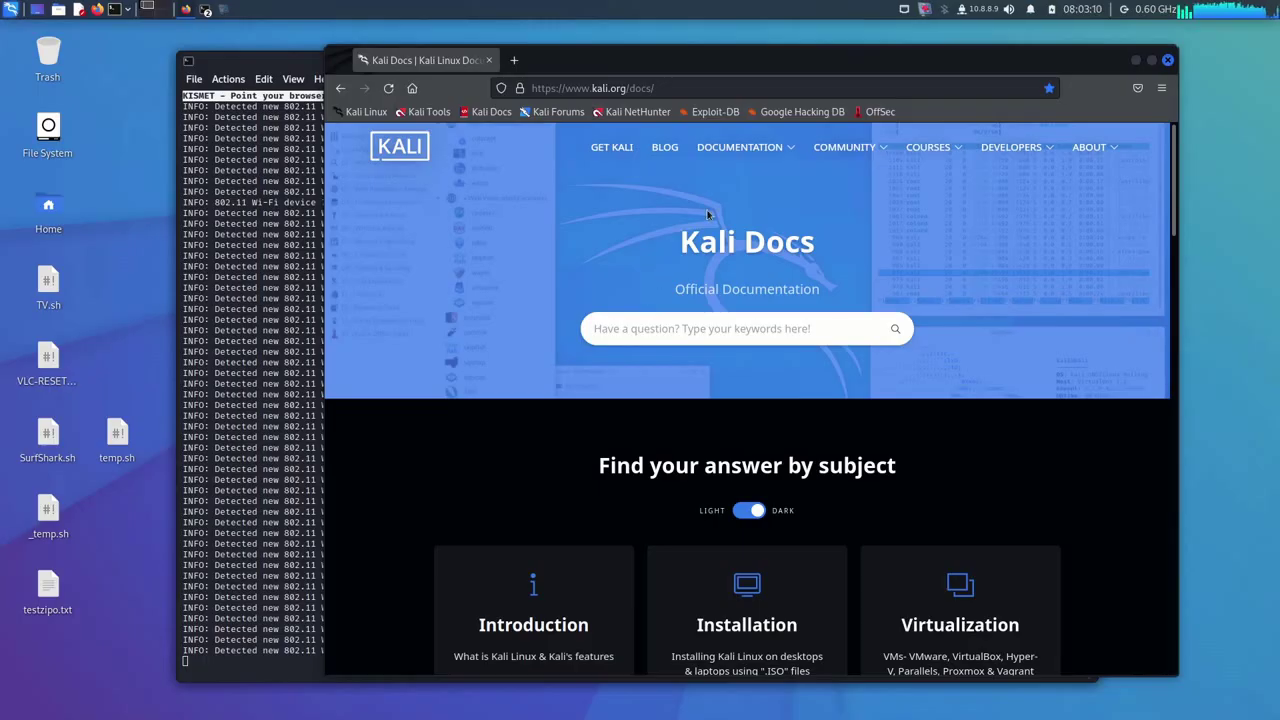
Step: In Firefox on Kali Linux, visit the bookmarked Exploit-DB site and the Kali Linux homepage
click(708, 115)
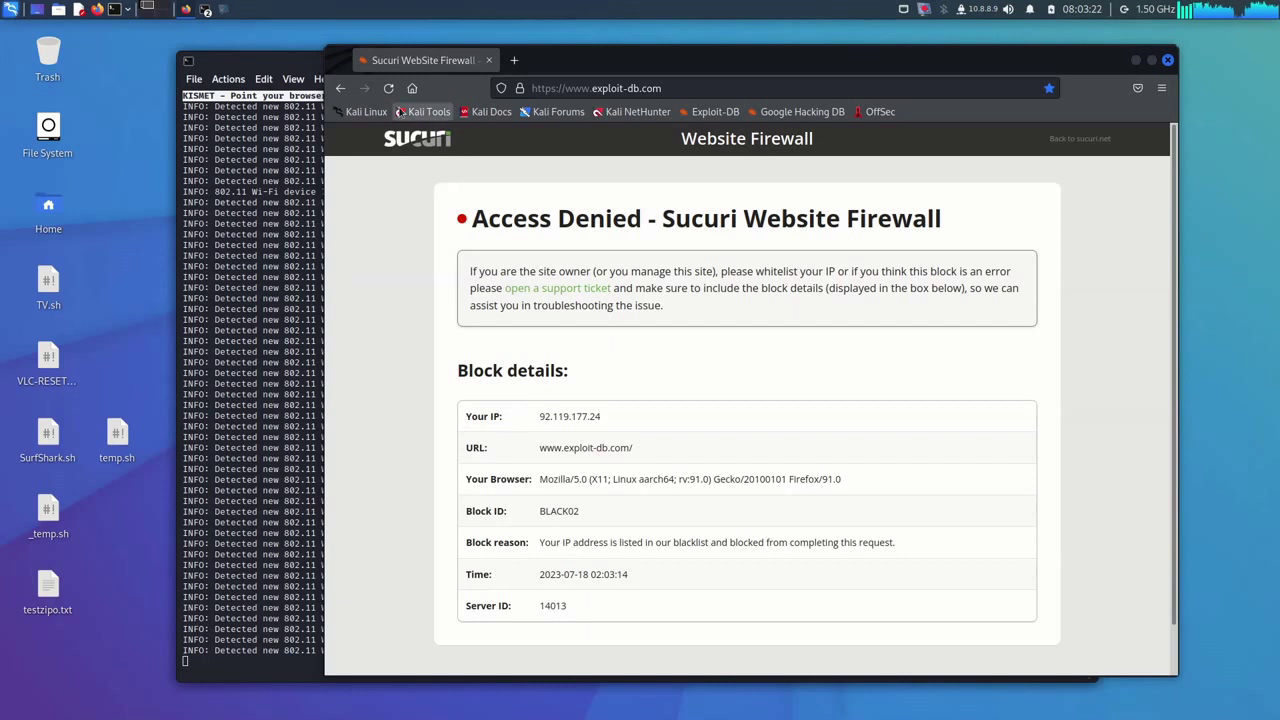
click(358, 116)
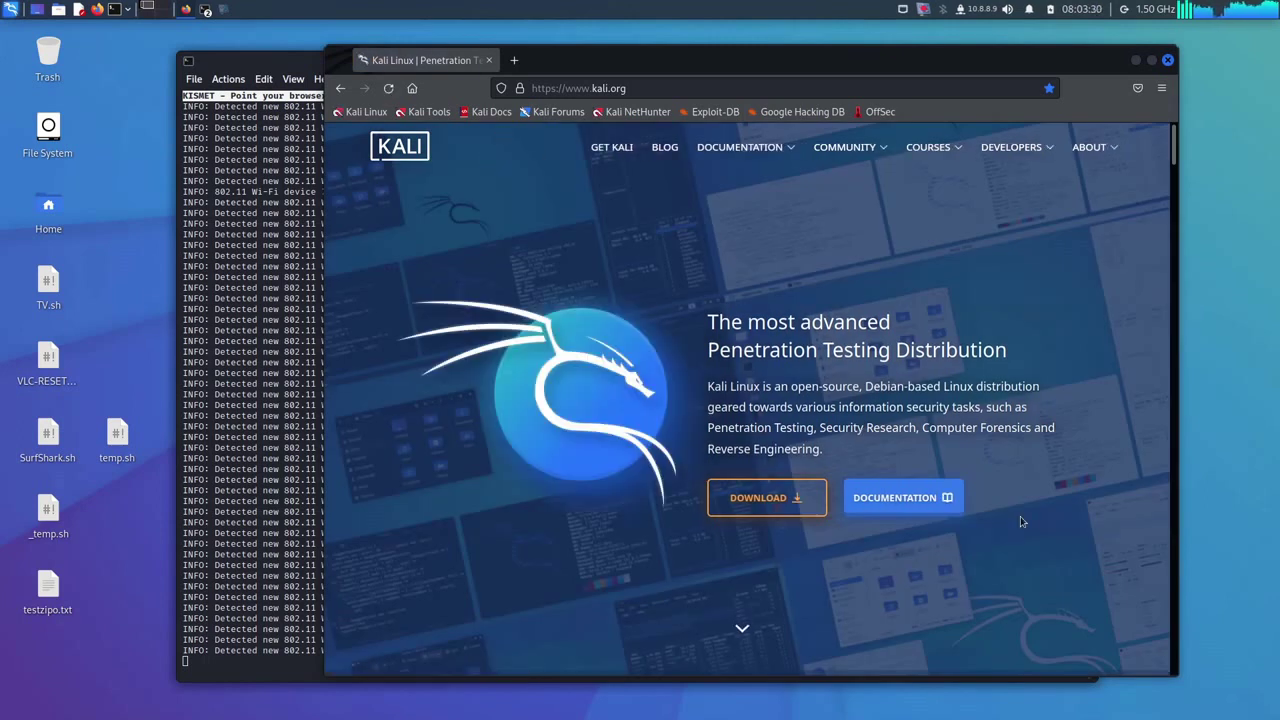
Step: Leave the Kali Linux homepage and open the Kismet web interface at 0.0.0.0:2501 in Firefox
scroll(603, 131, down, 1)
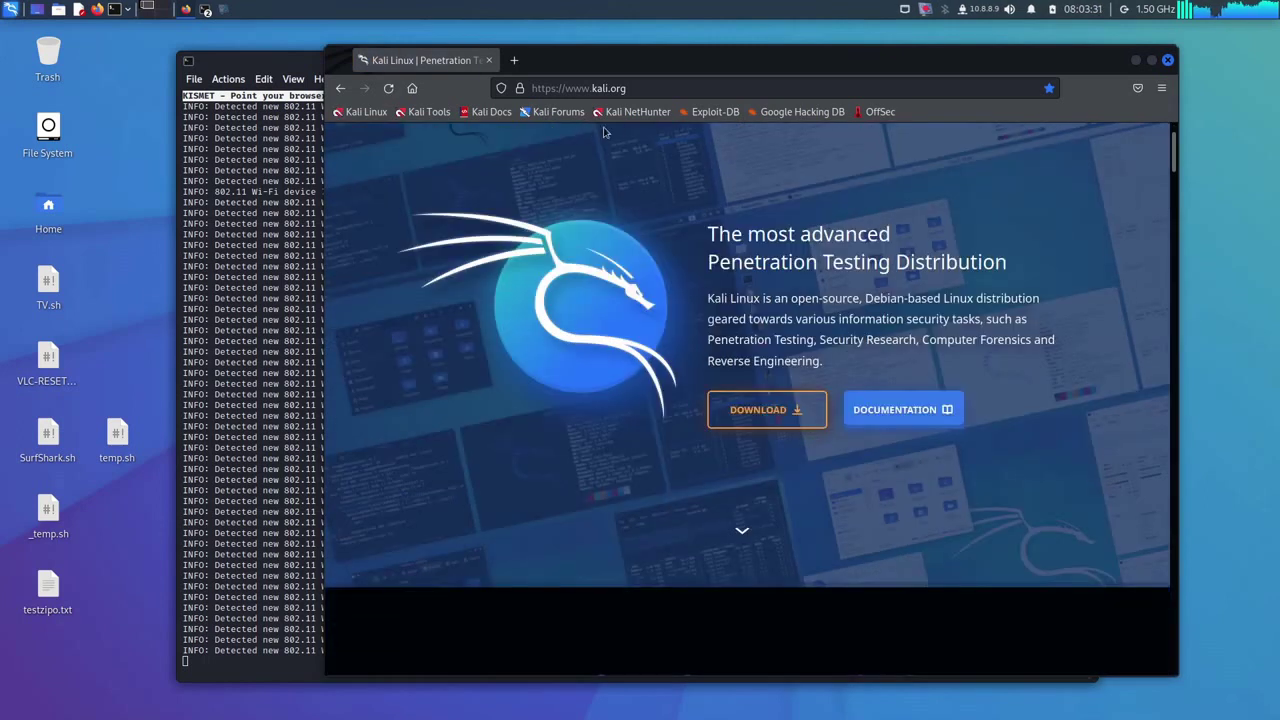
click(341, 89)
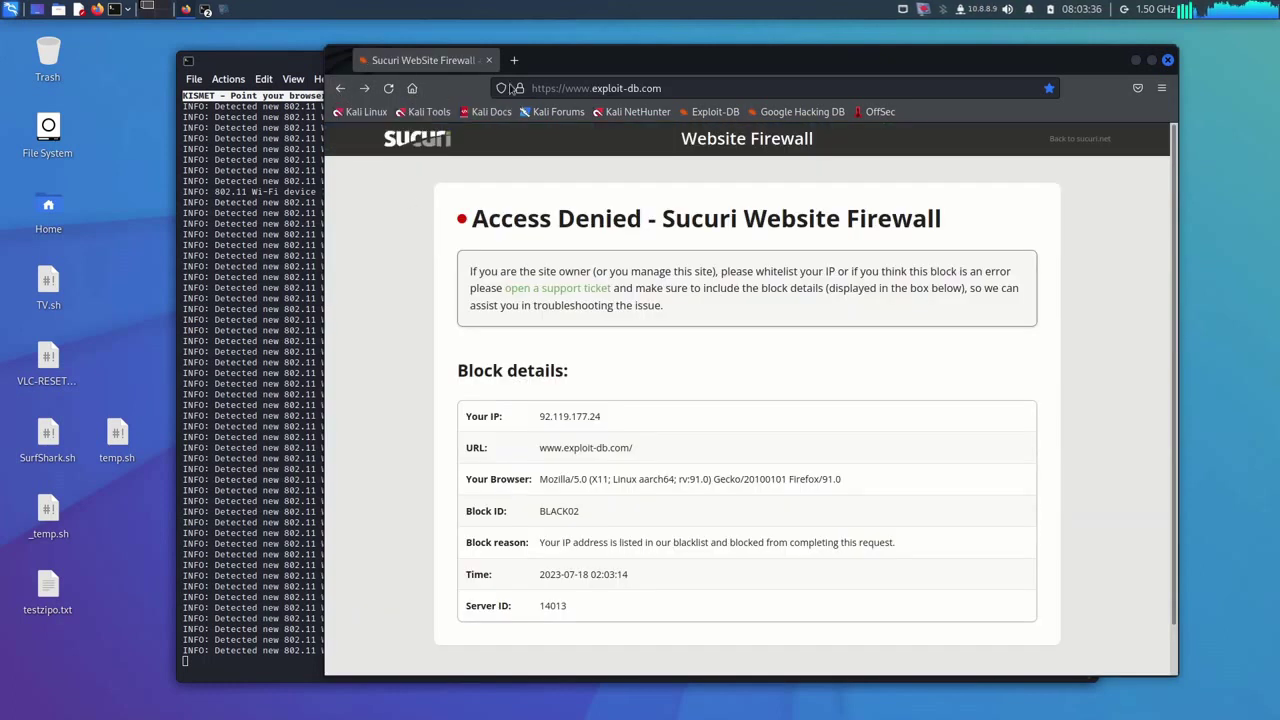
click(600, 90)
text(0)
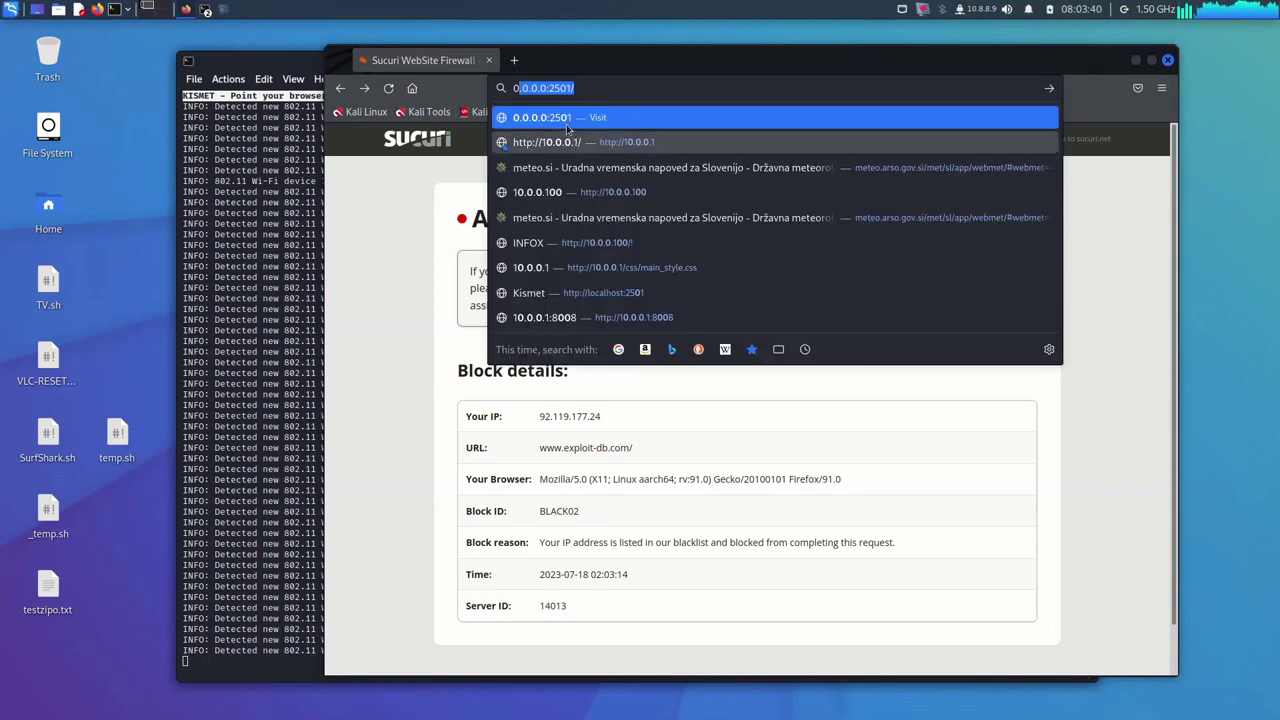
click(566, 122)
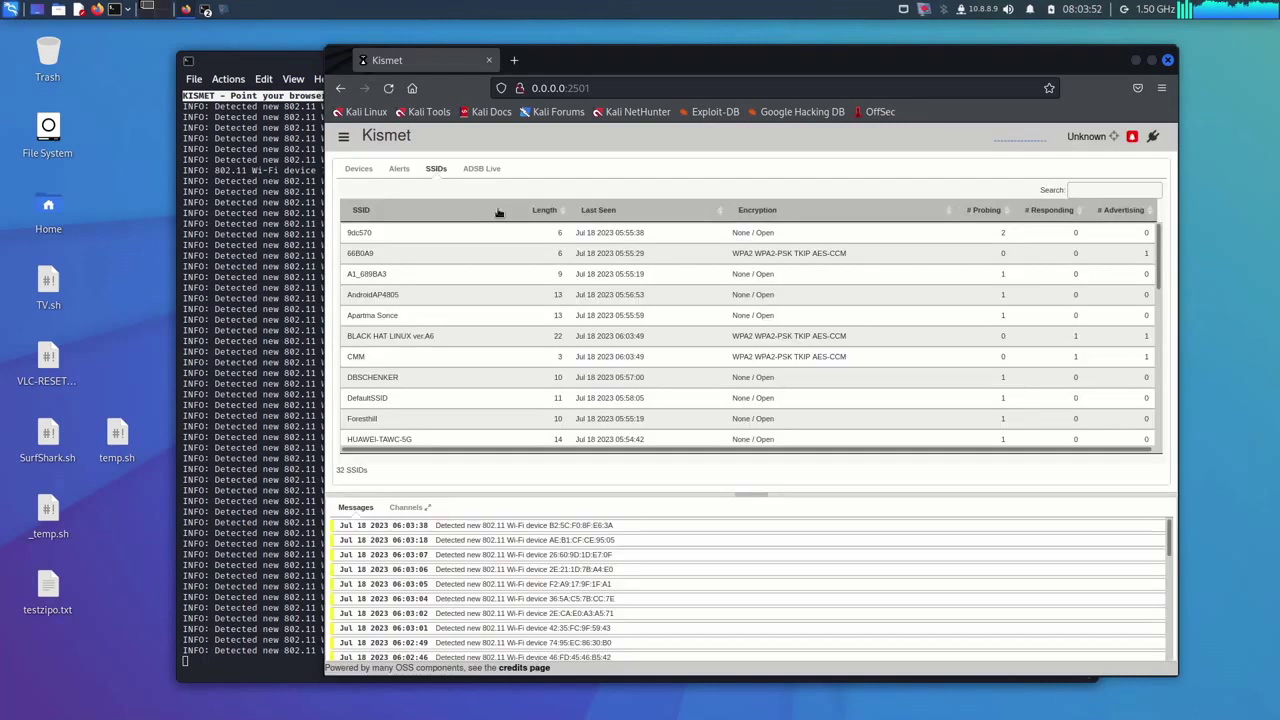
Step: Look through Kismet's list of detected SSIDs and view the details of the BLACK HAT LINUX ver.A6 network
scroll(518, 292, down, 6)
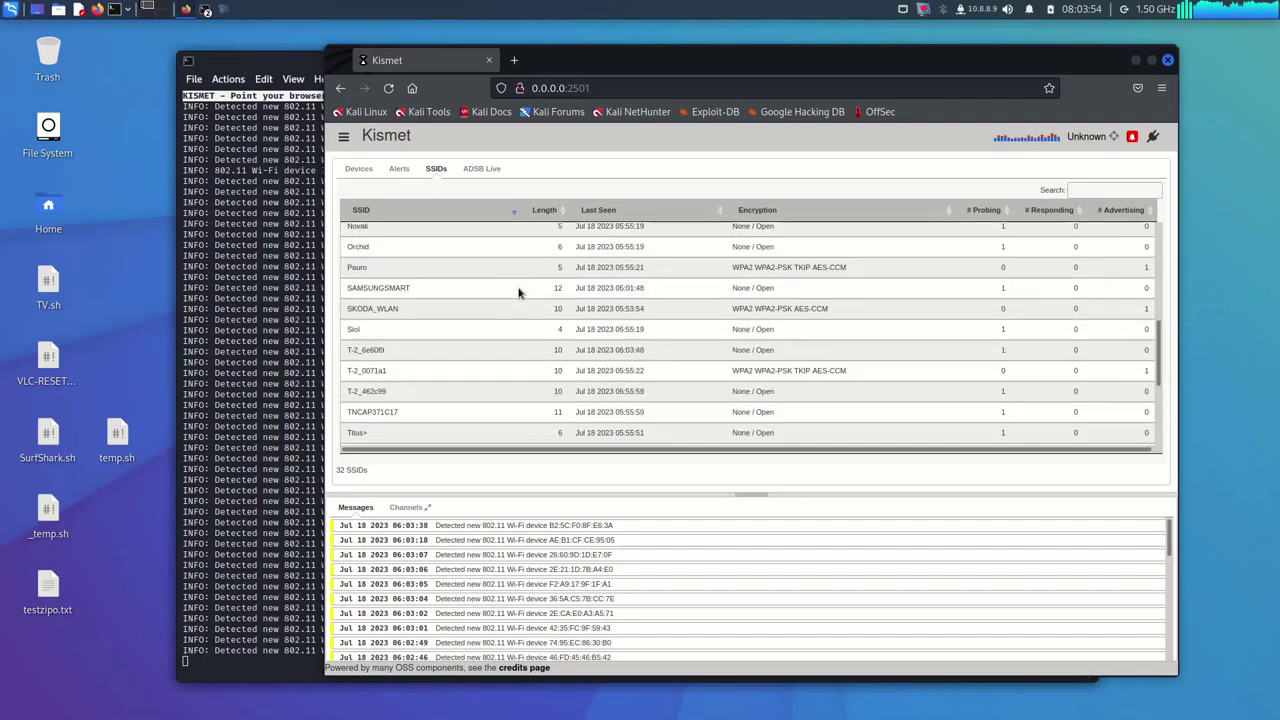
scroll(518, 292, down, 3)
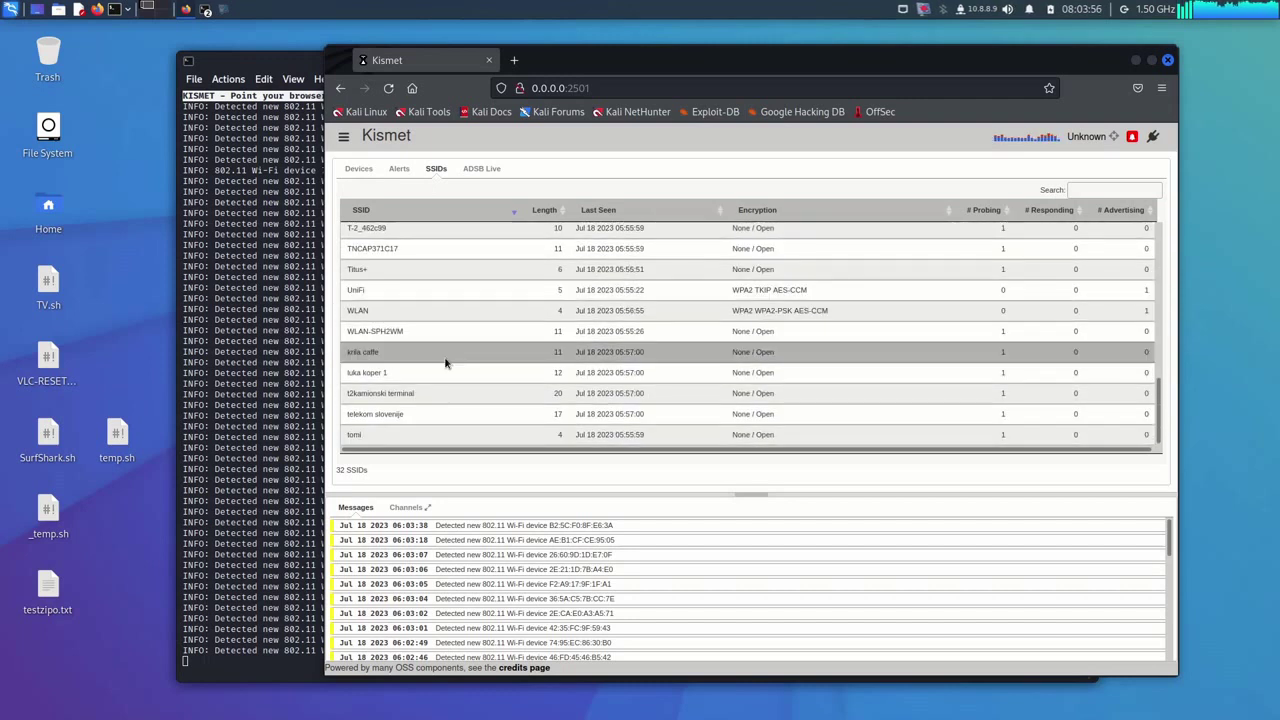
scroll(446, 363, up, 3)
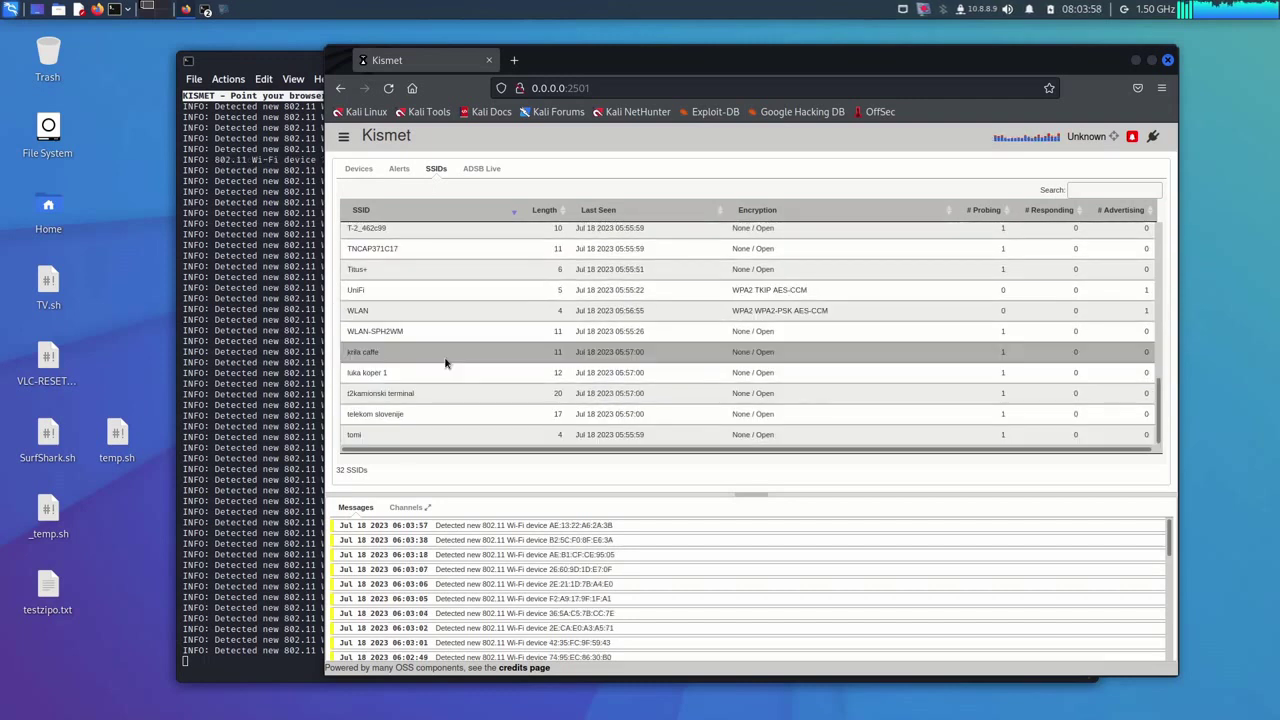
scroll(446, 363, up, 3)
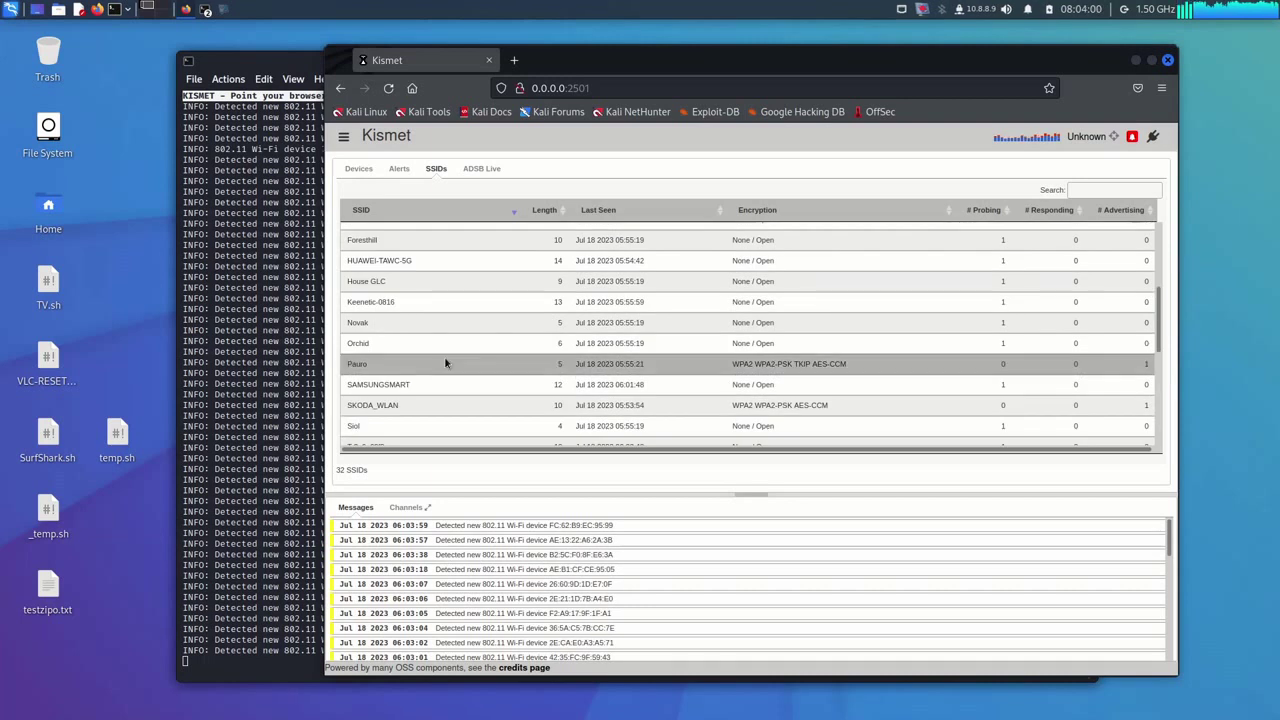
scroll(446, 363, up, 5)
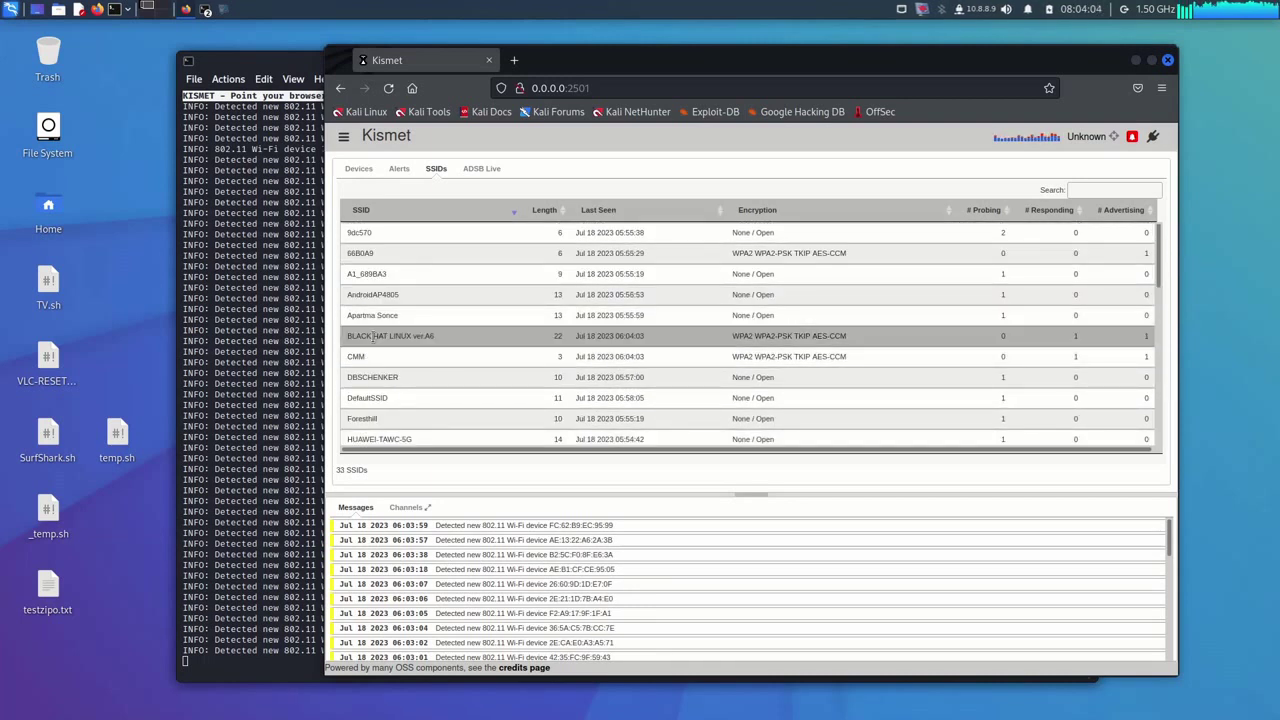
click(373, 338)
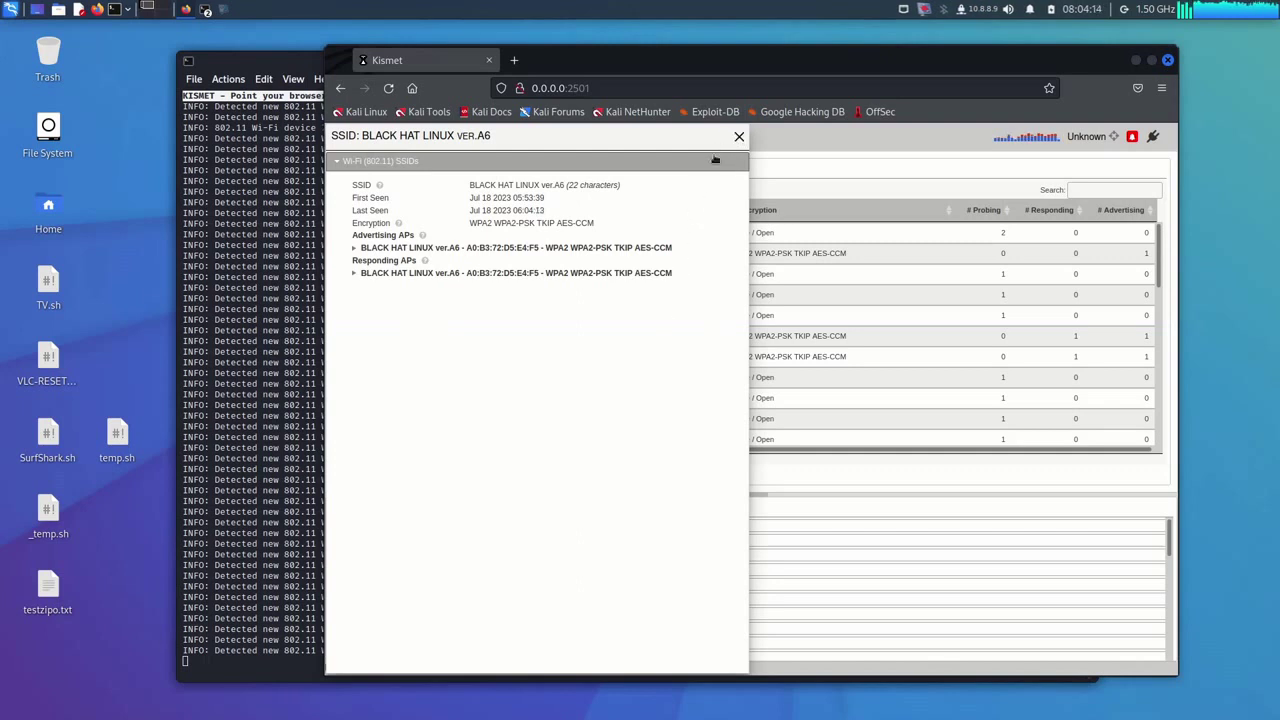
click(739, 137)
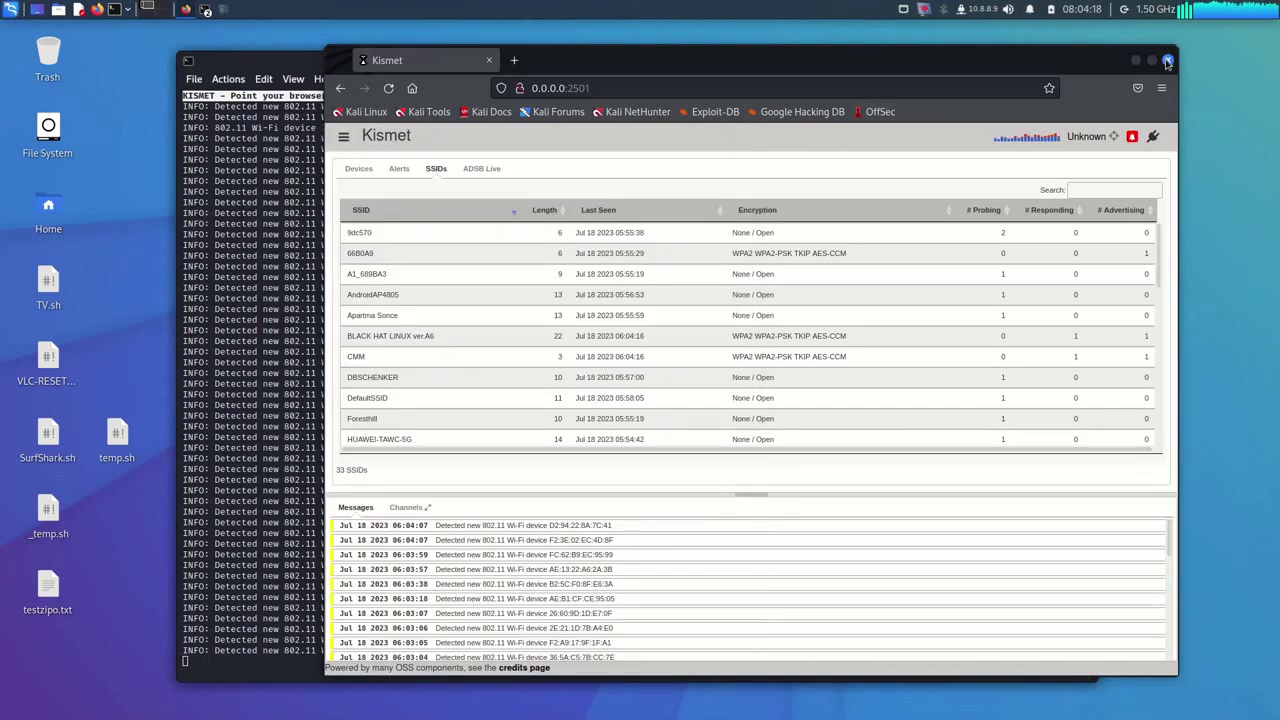
Step: Close the browser and stop the Kismet server running in the terminal, and begin entering sudo kismet at the prompt
click(1167, 62)
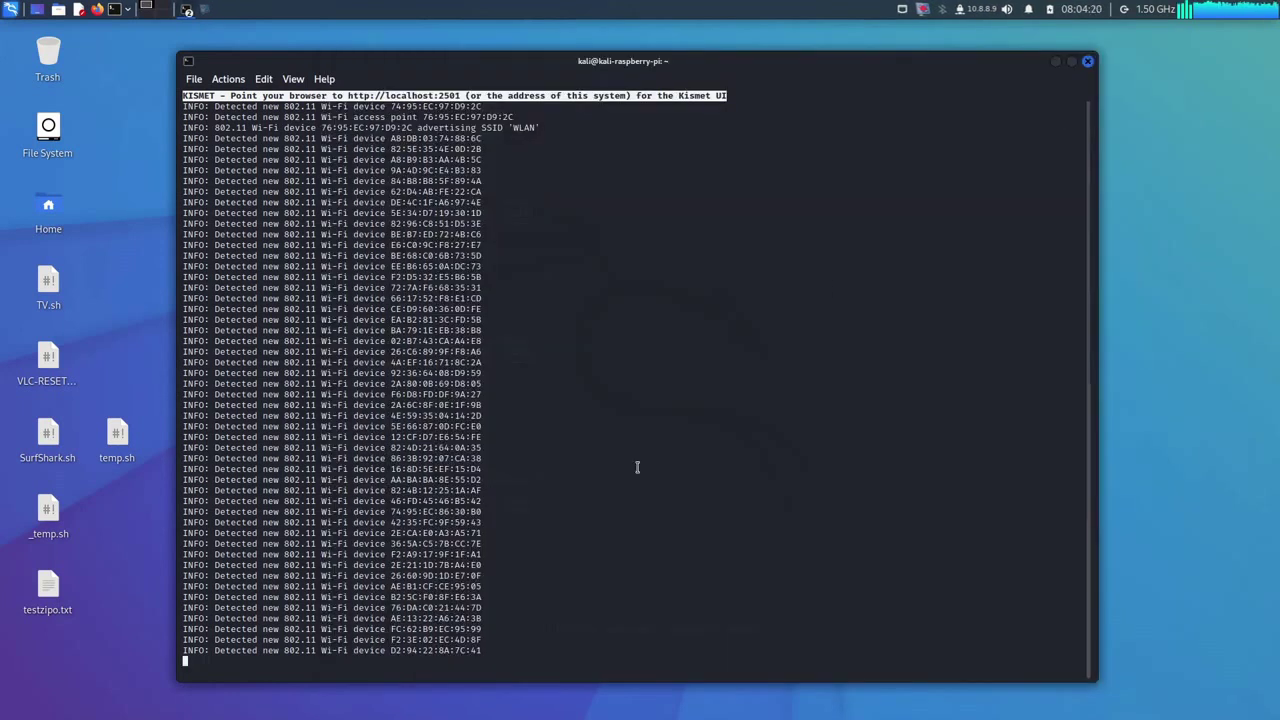
key(ctrl+c)
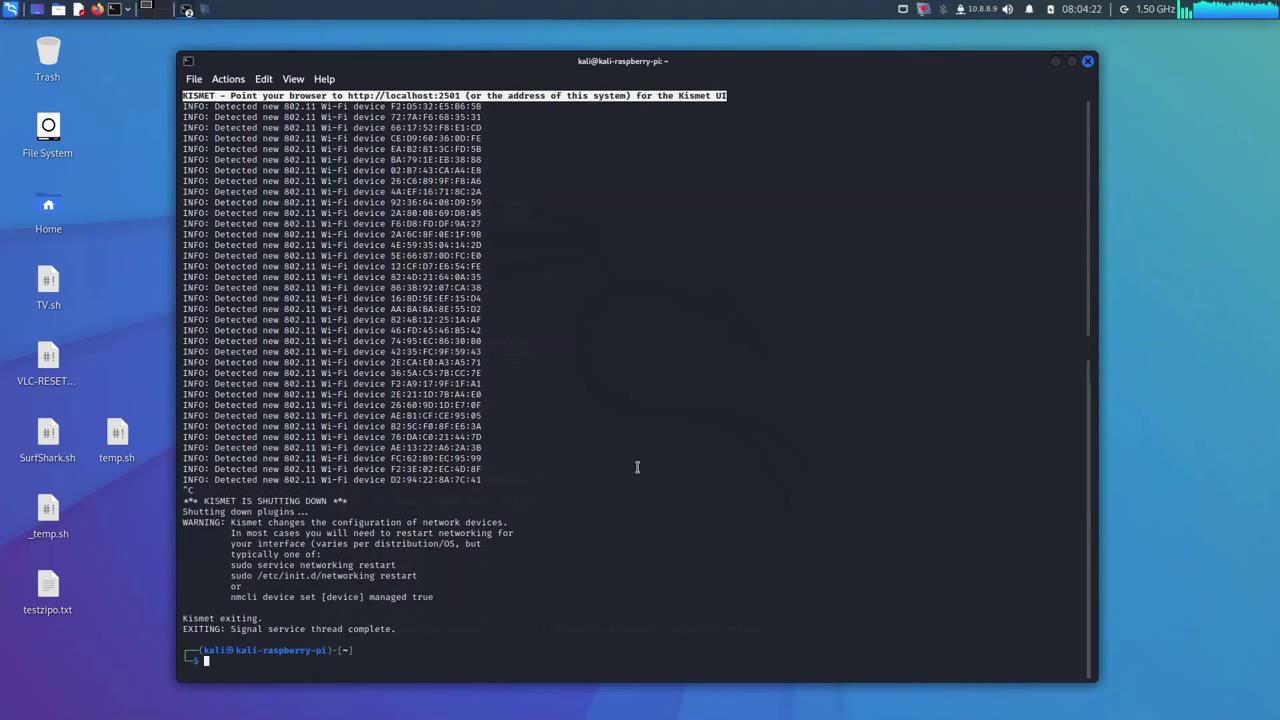
text(sudo kismet)
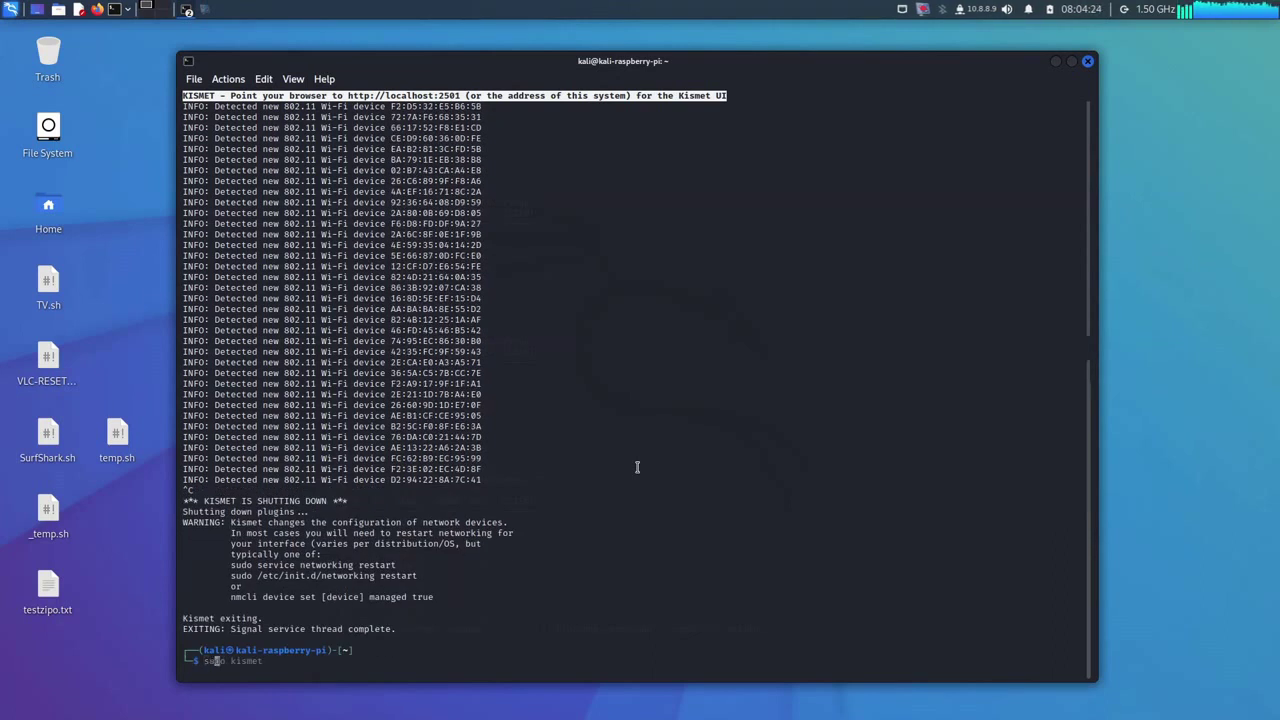
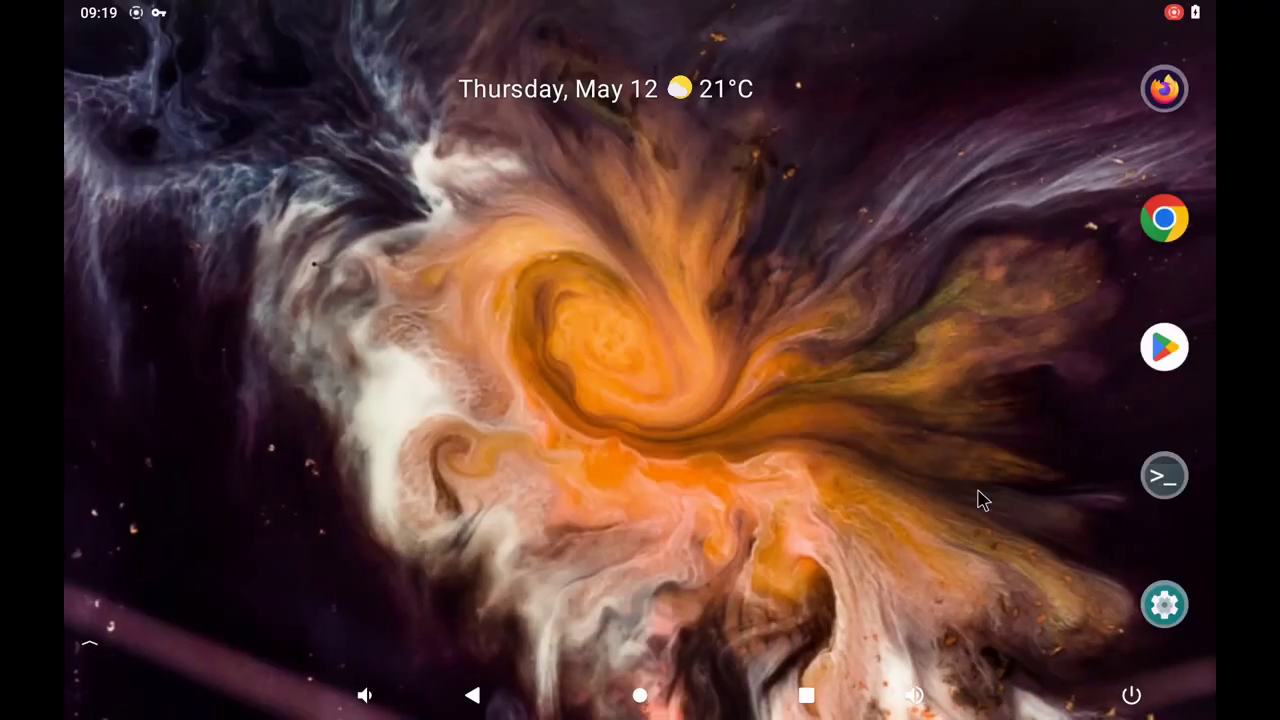
Step: Launch Play Games from the Android app list and dismiss it from the recent apps
drag(980, 500, 871, 14)
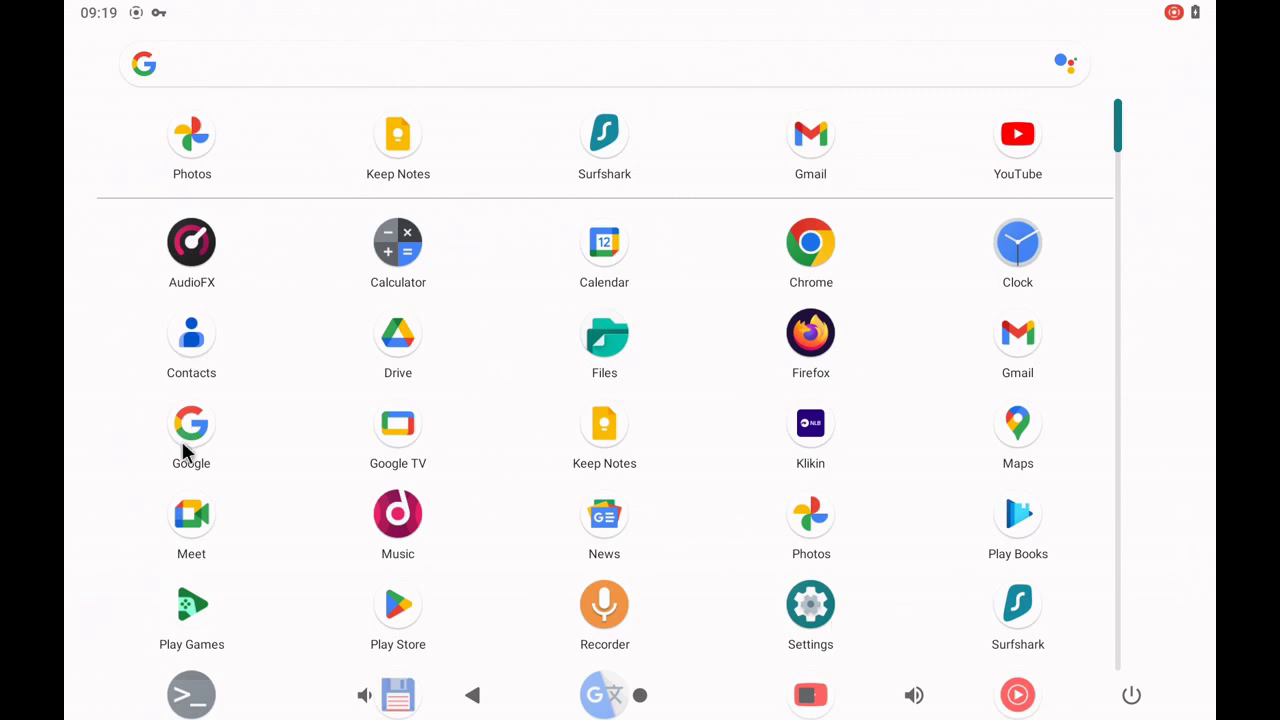
click(193, 604)
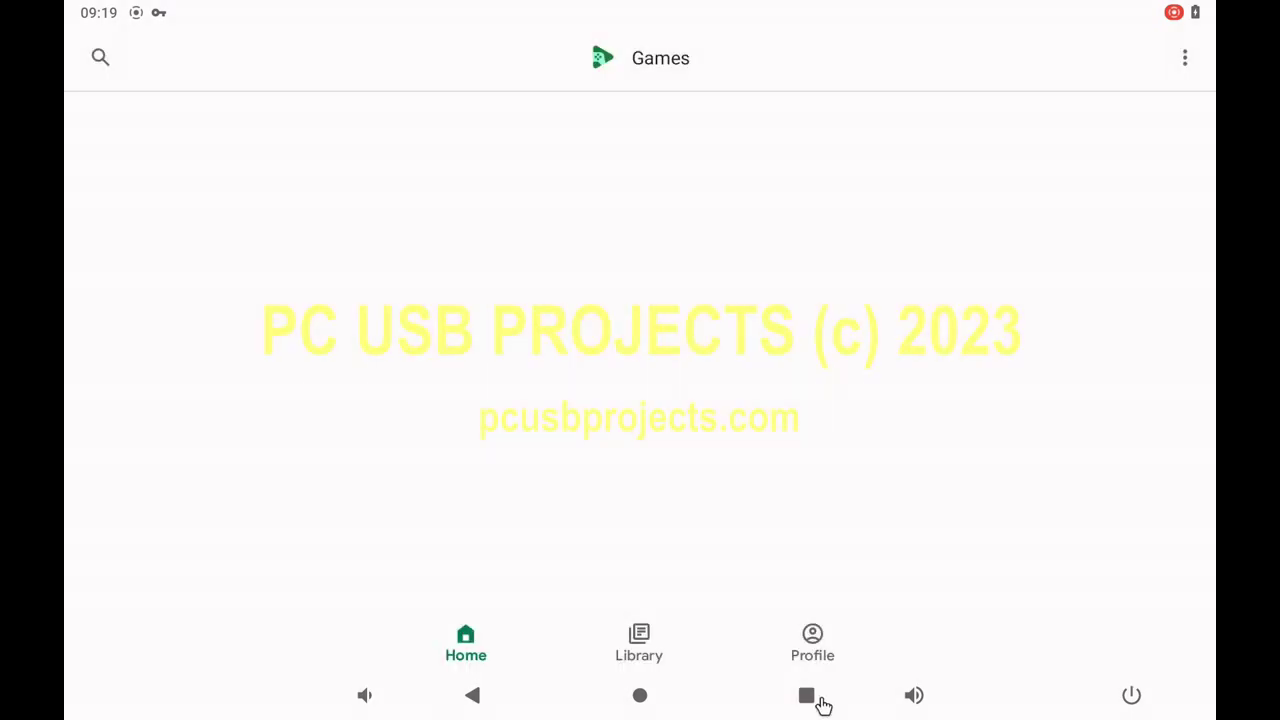
click(799, 705)
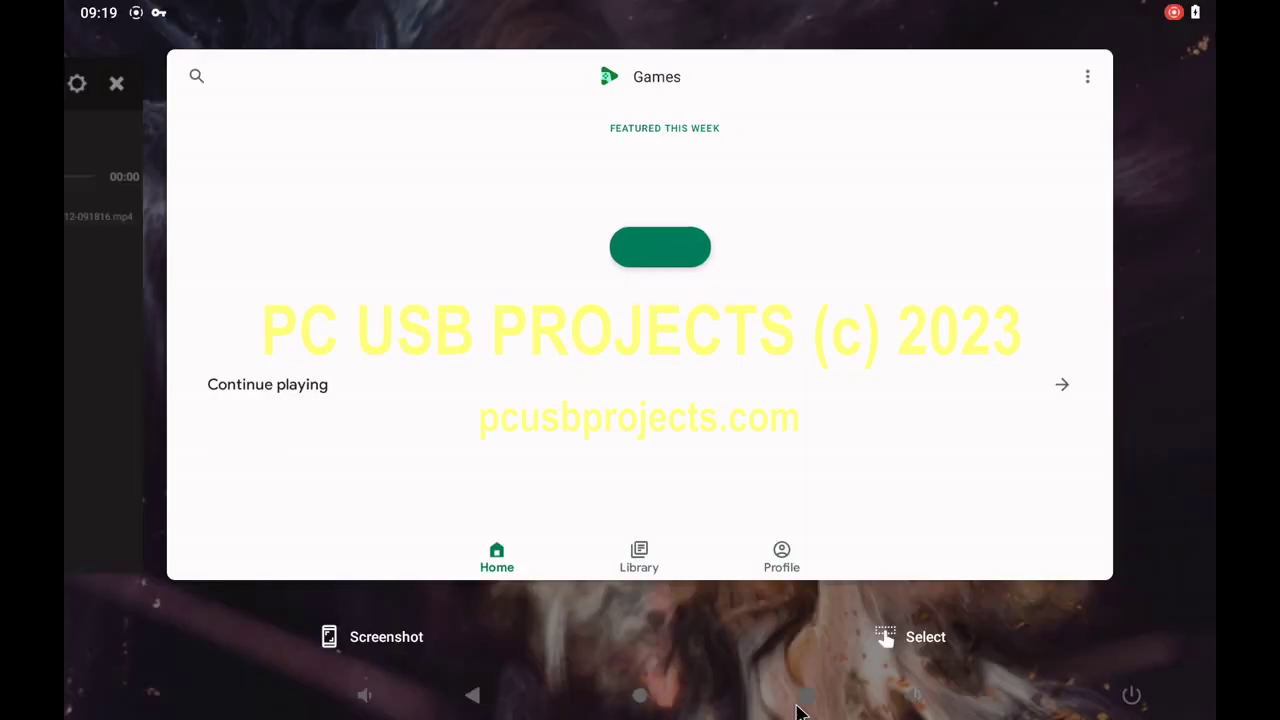
drag(701, 543, 711, 11)
drag(709, 371, 698, 22)
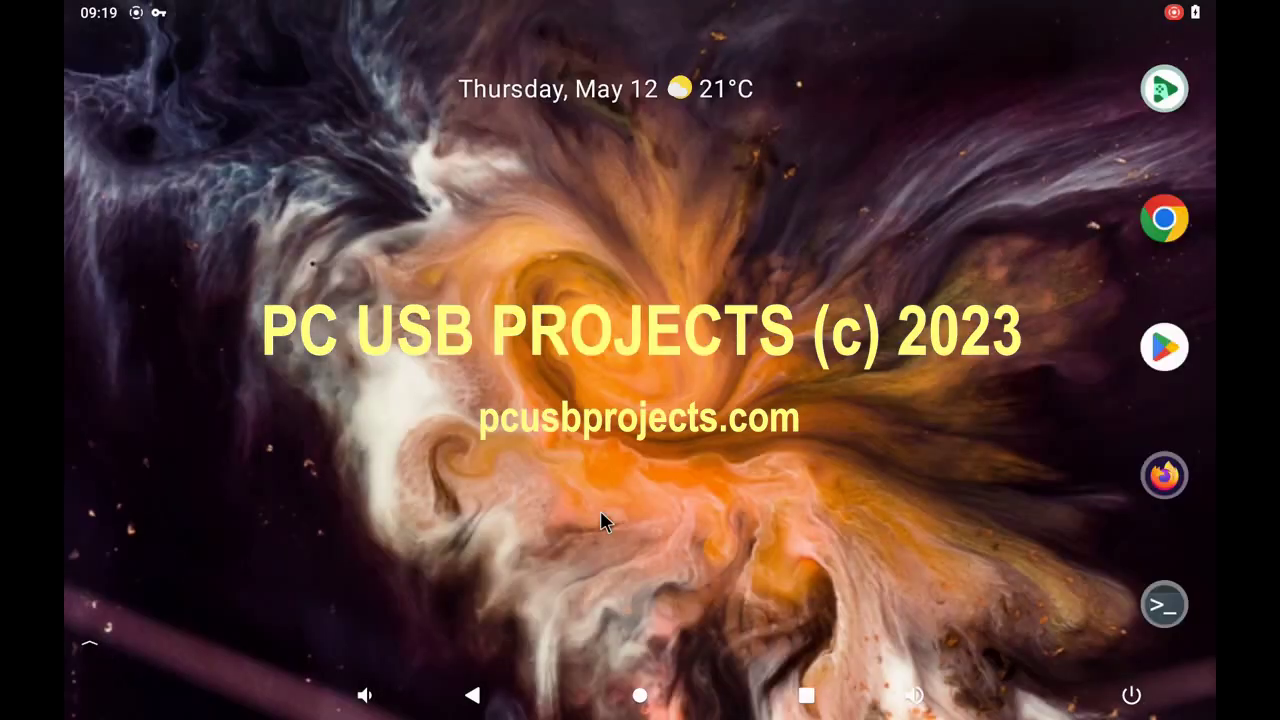